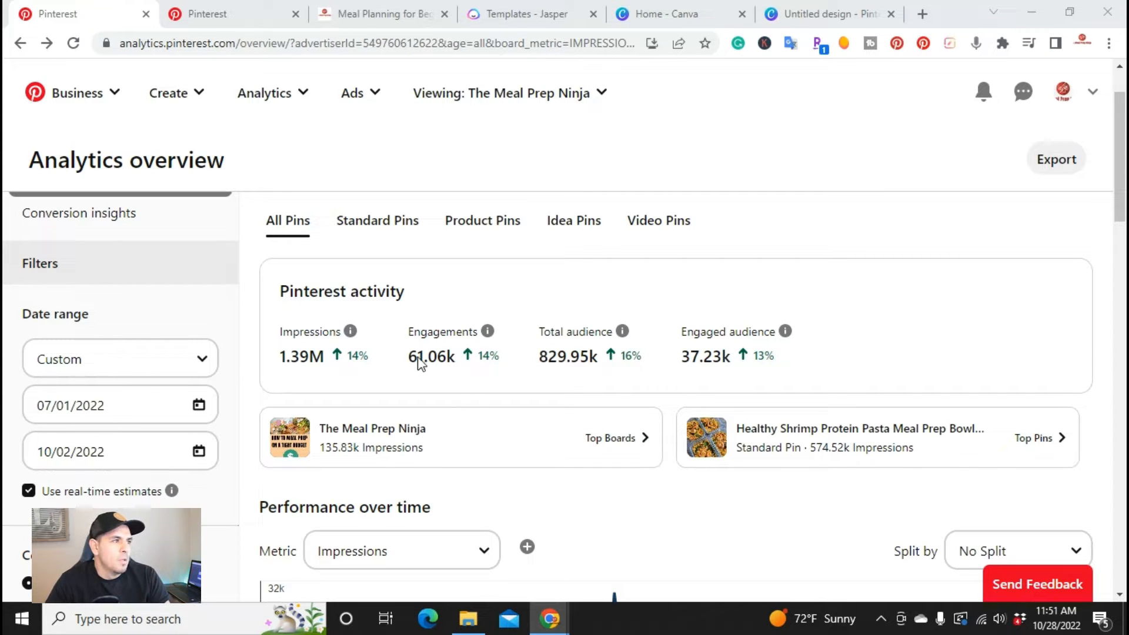
- Review the saved boards on The Meal Prep Ninja's Pinterest profile
left_click(228, 10)
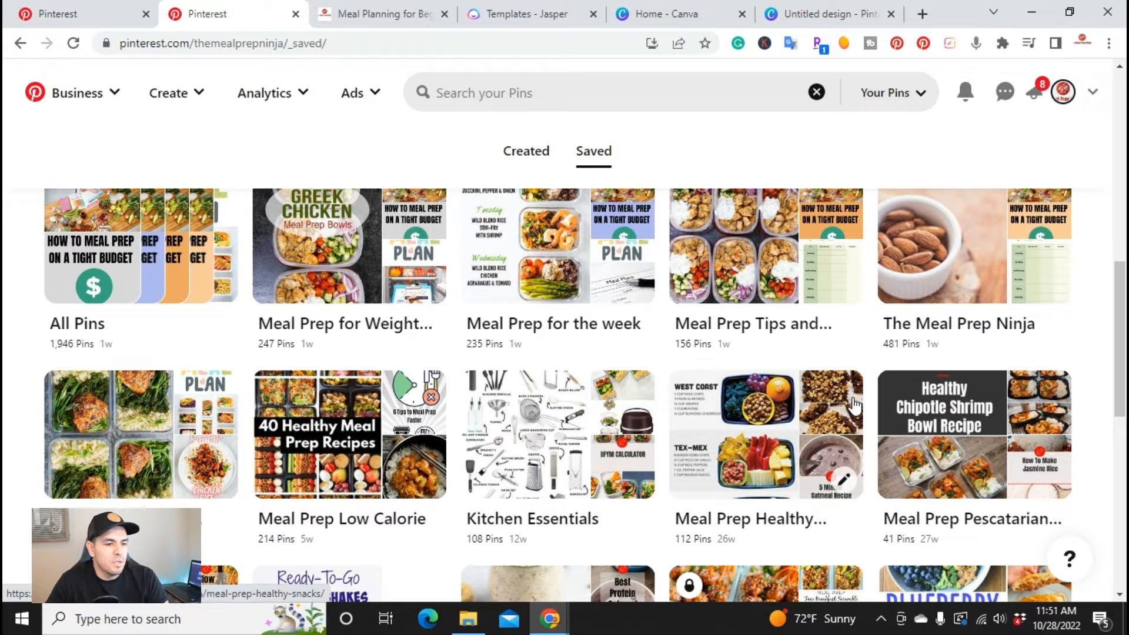
scroll(853, 405, "down", 2)
scroll(854, 404, "up", 1)
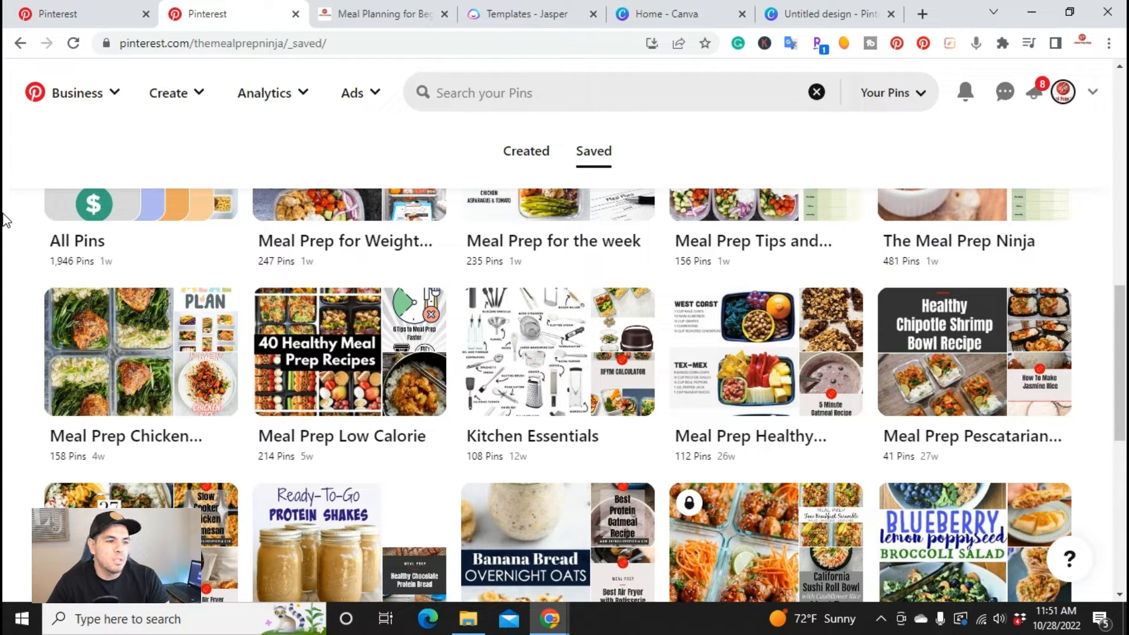
scroll(388, 335, "up", 1)
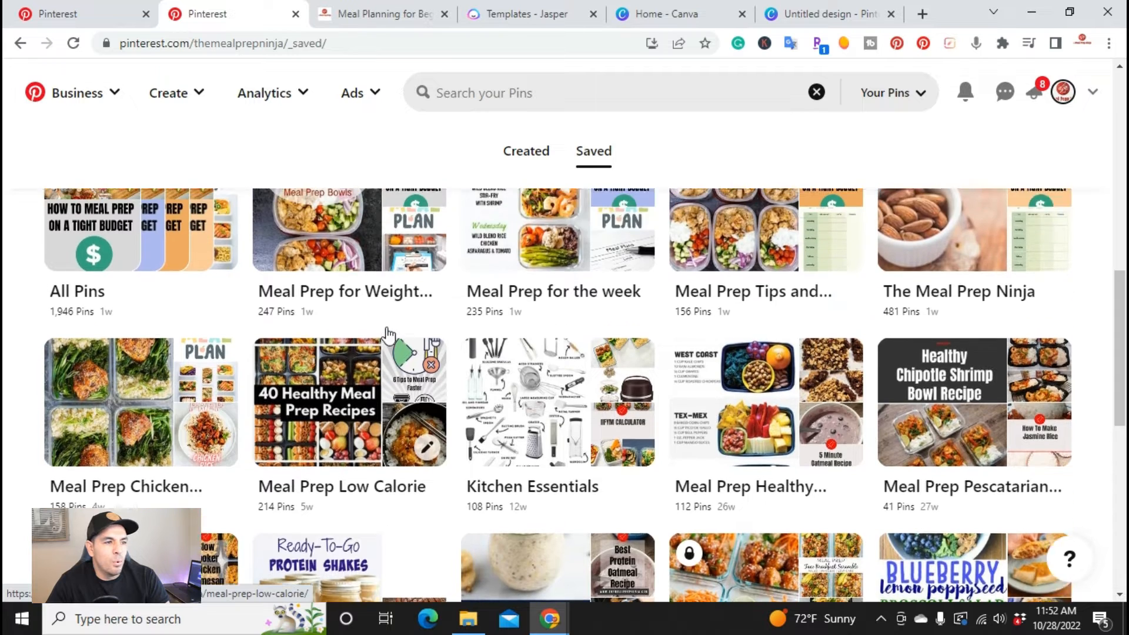
scroll(386, 334, "up", 2)
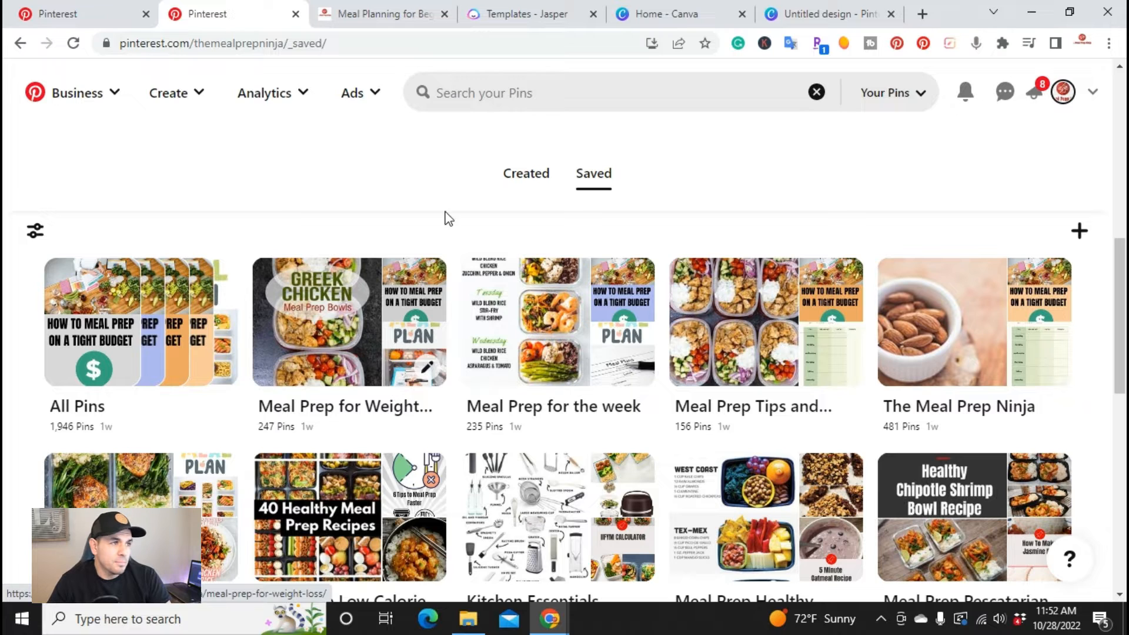
- Look through the "Meal Planning for Beginners: 10 Steps for Success" blog article, then return to the Pinterest boards
left_click(405, 13)
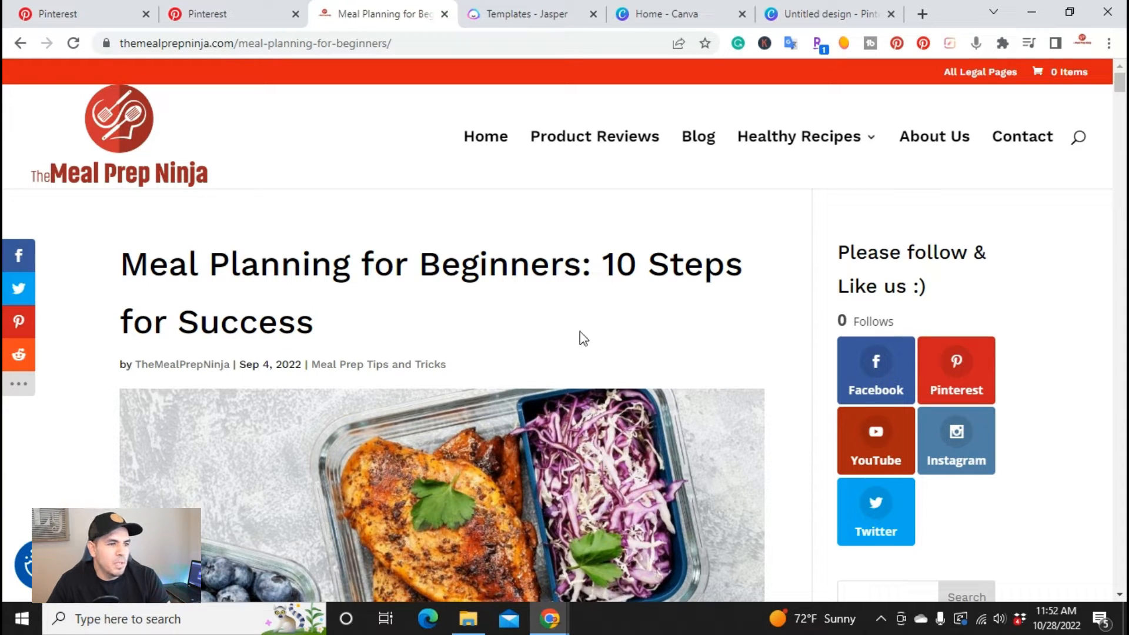
scroll(493, 348, "down", 6)
scroll(491, 346, "up", 6)
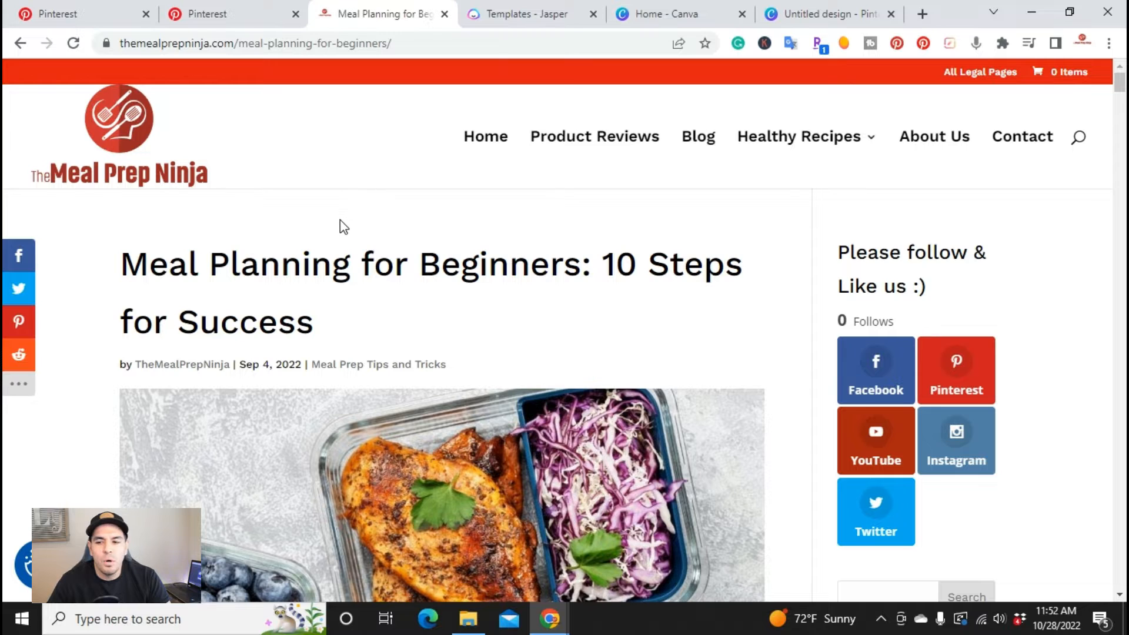
left_click(245, 8)
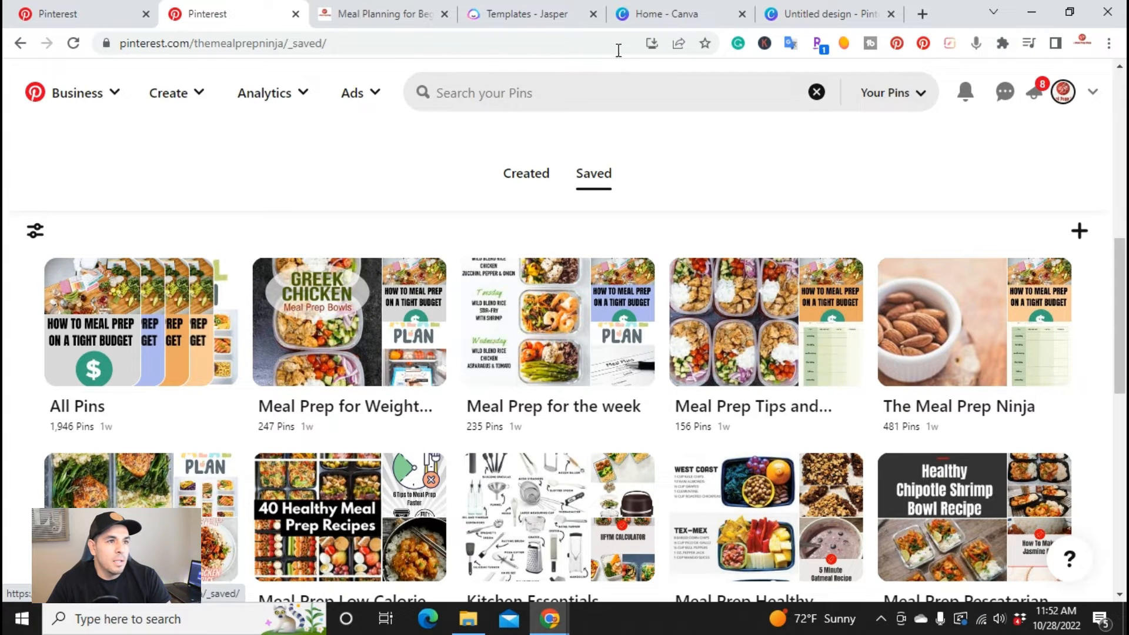
- Switch to Canva and bring up the blank Pinterest Pin design, rechecking the blog article's title
left_click(655, 3)
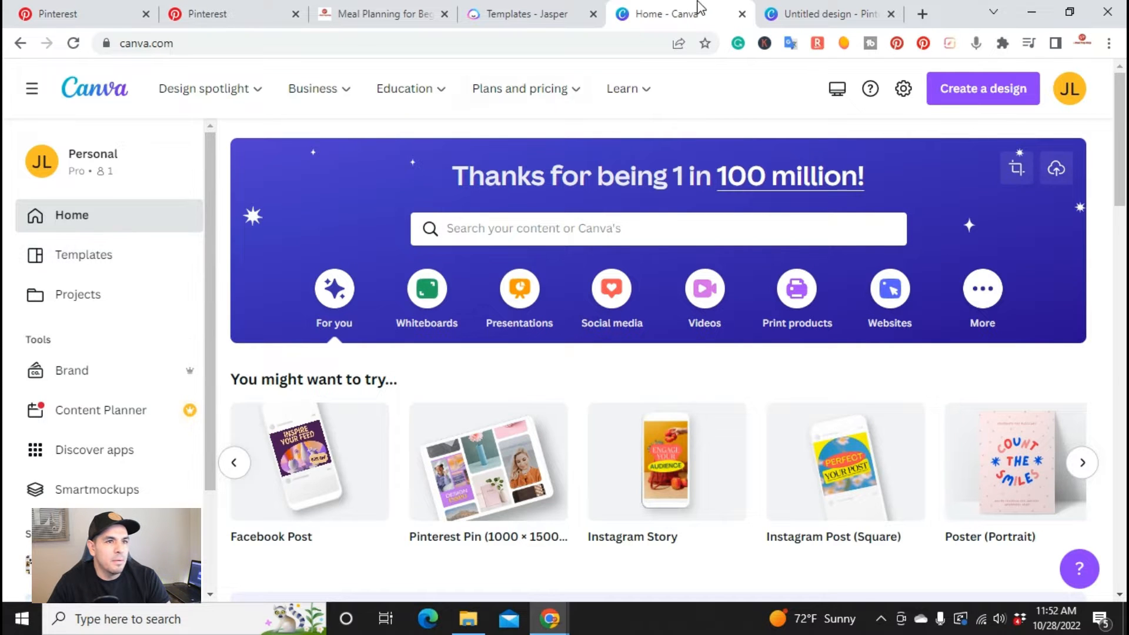
left_click(796, 12)
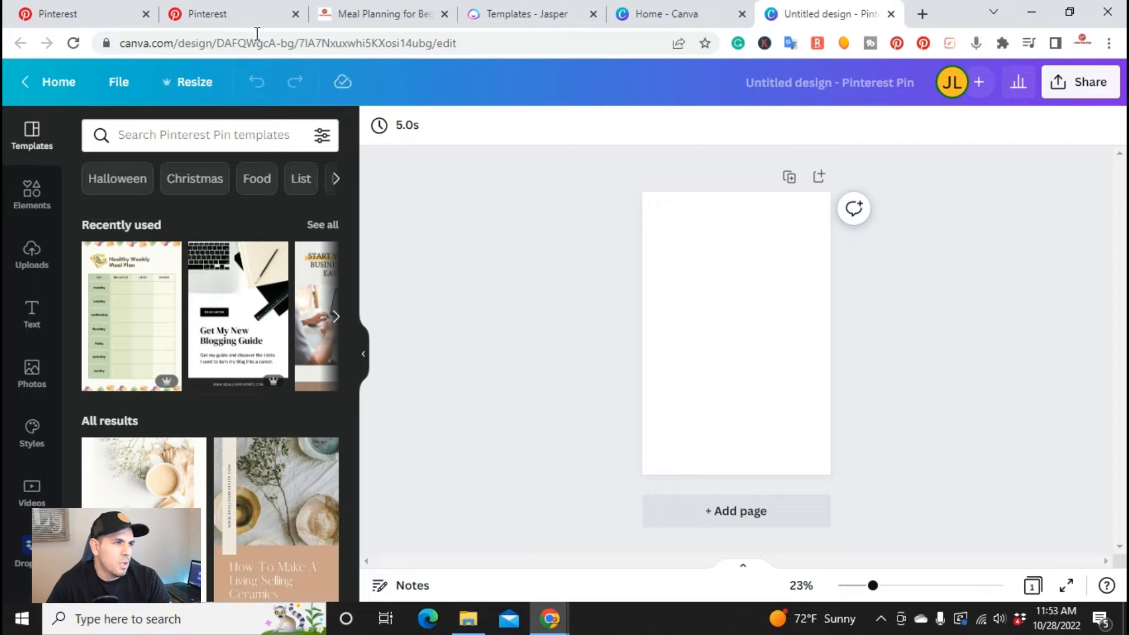
left_click(353, 8)
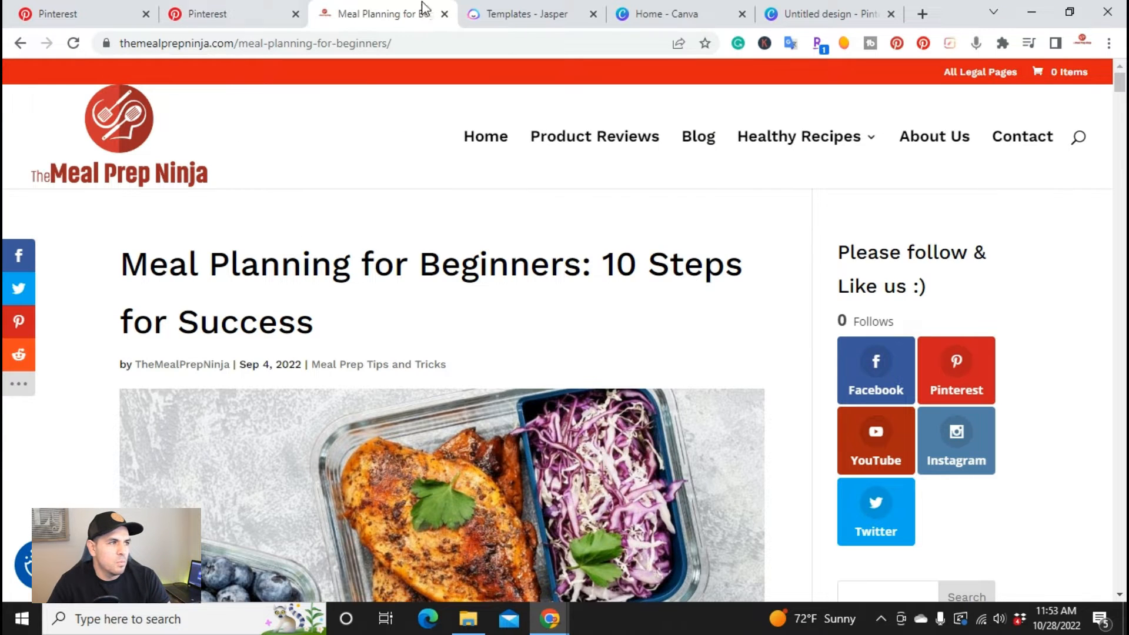
left_click(785, 12)
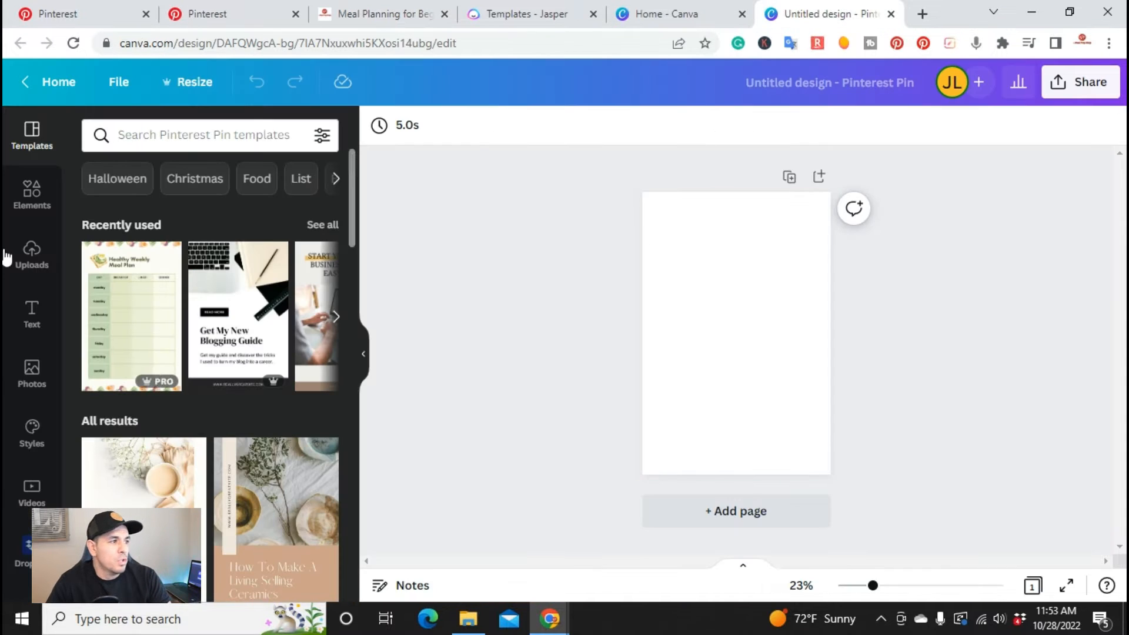
- Search Canva's elements for "meal planning" and browse the results for a suitable pin image
left_click(20, 196)
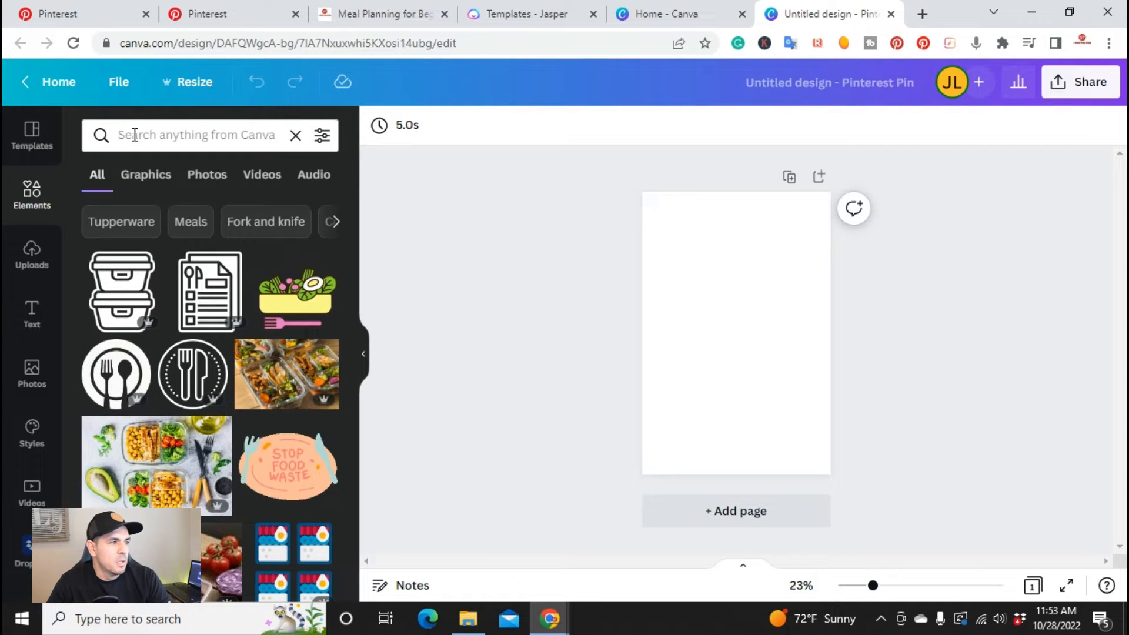
left_click(138, 135)
type("meal planin")
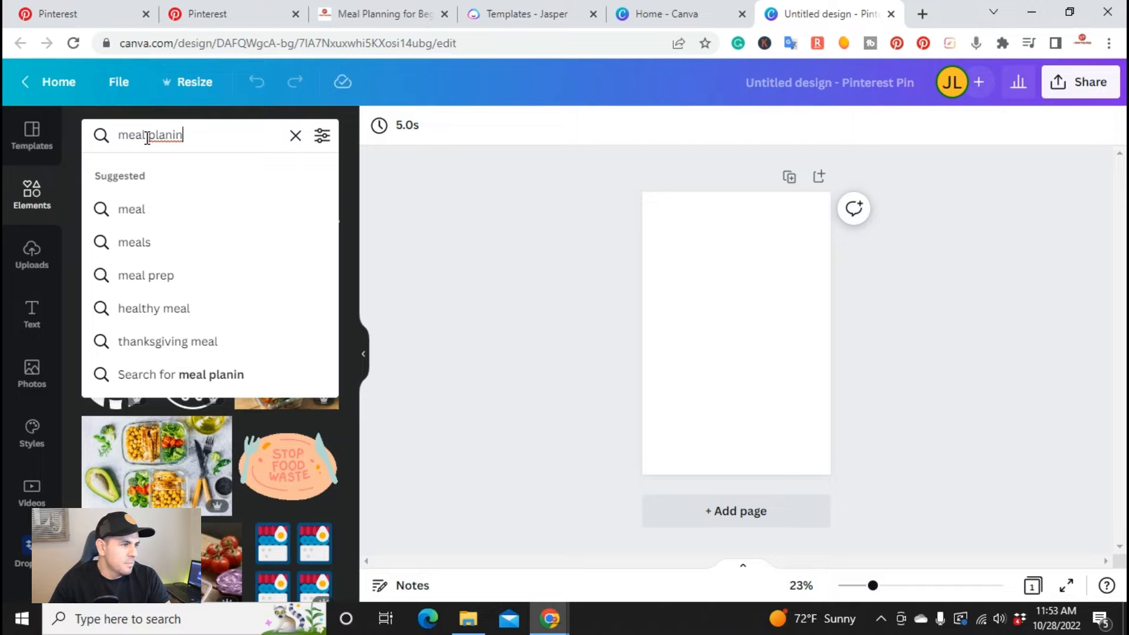
type("g")
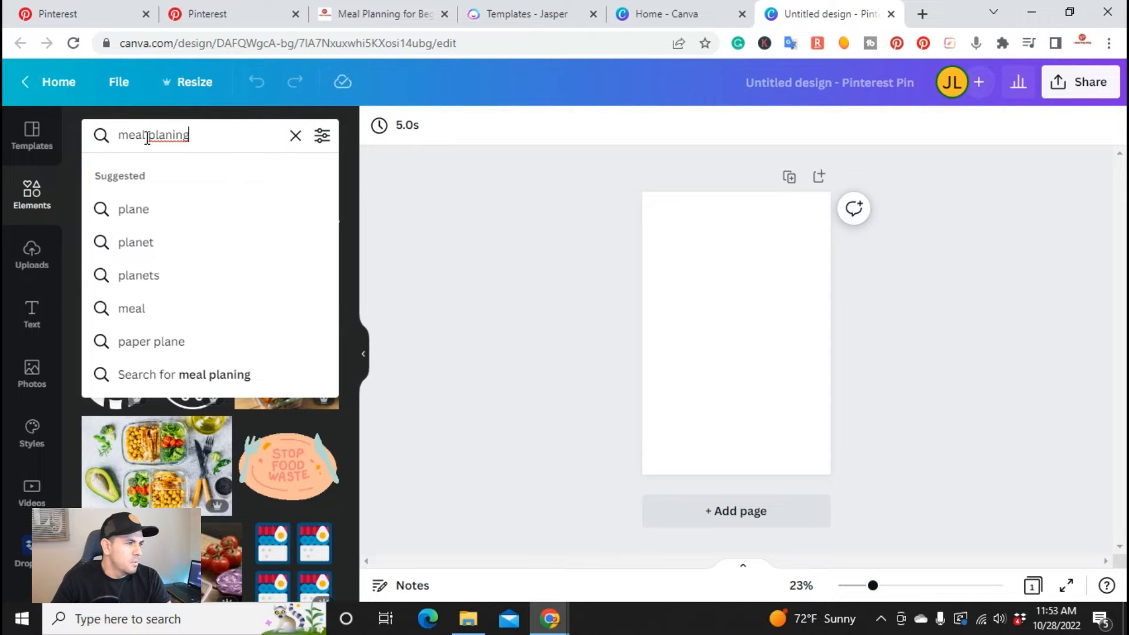
key("BackSpace")
key("BackSpace")
key("BackSpace")
key("BackSpace")
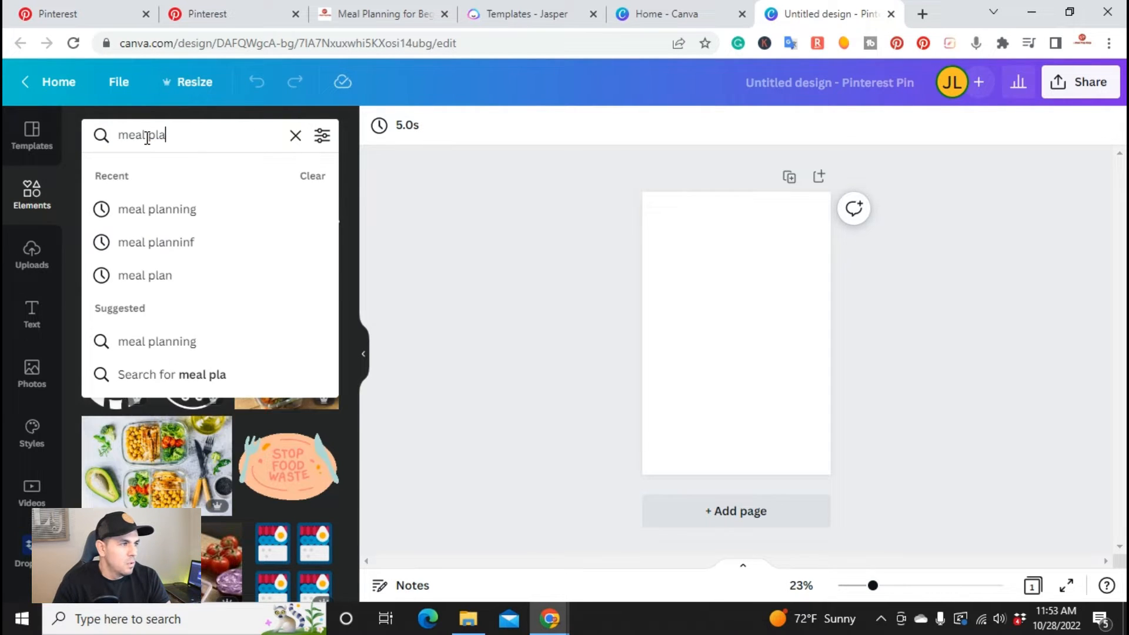
type("nning")
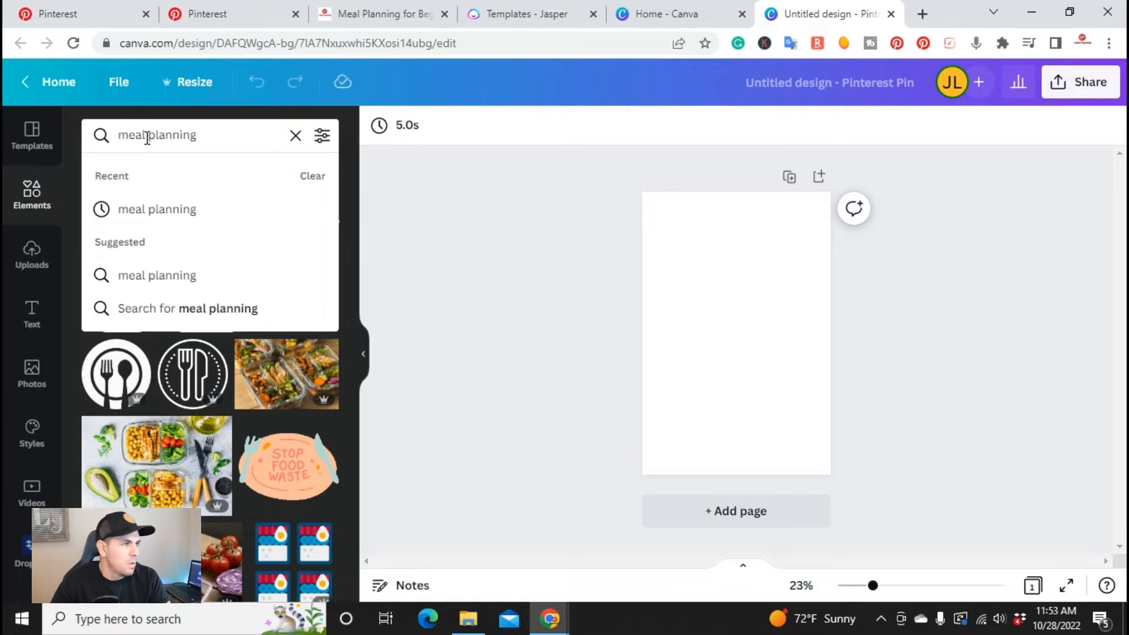
left_click(183, 210)
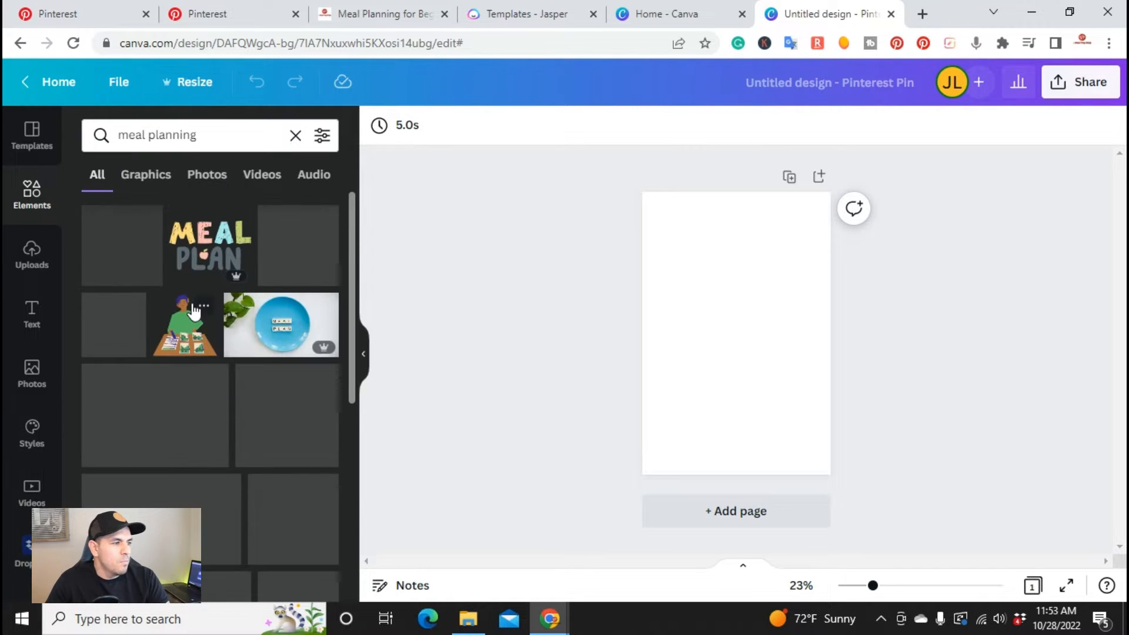
scroll(196, 376, "down", 5)
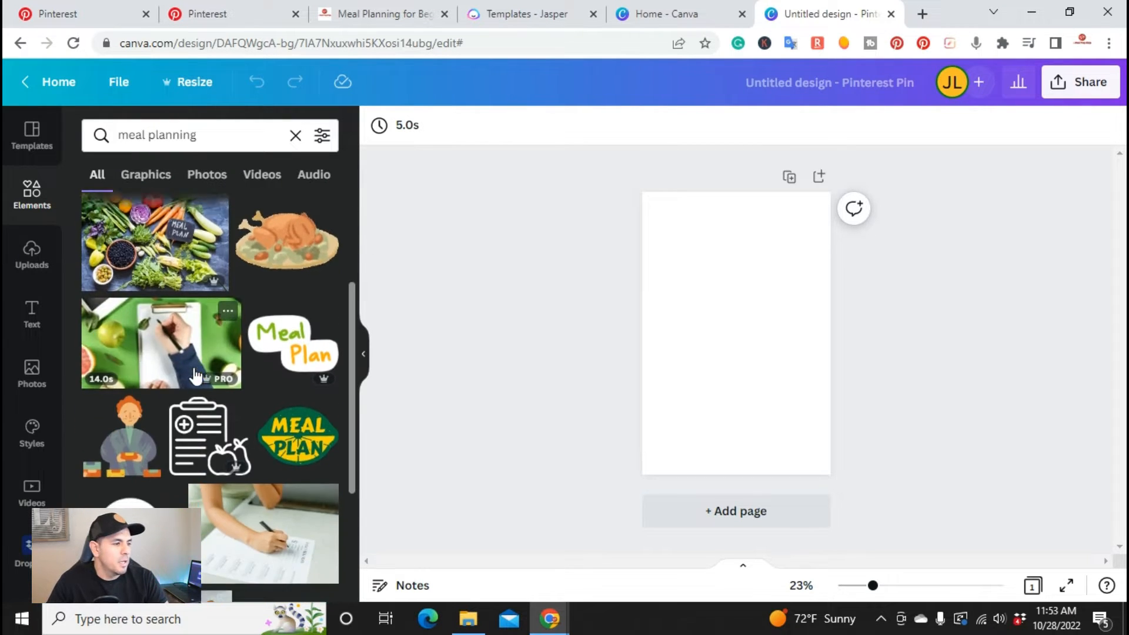
scroll(195, 379, "down", 2)
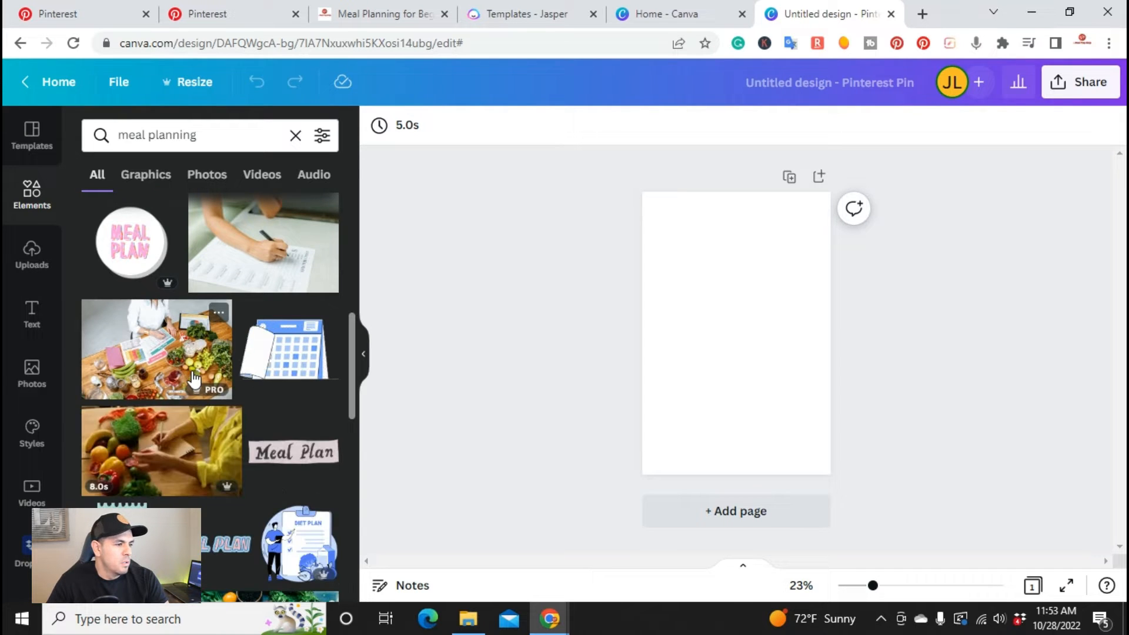
scroll(192, 377, "down", 2)
scroll(191, 377, "down", 5)
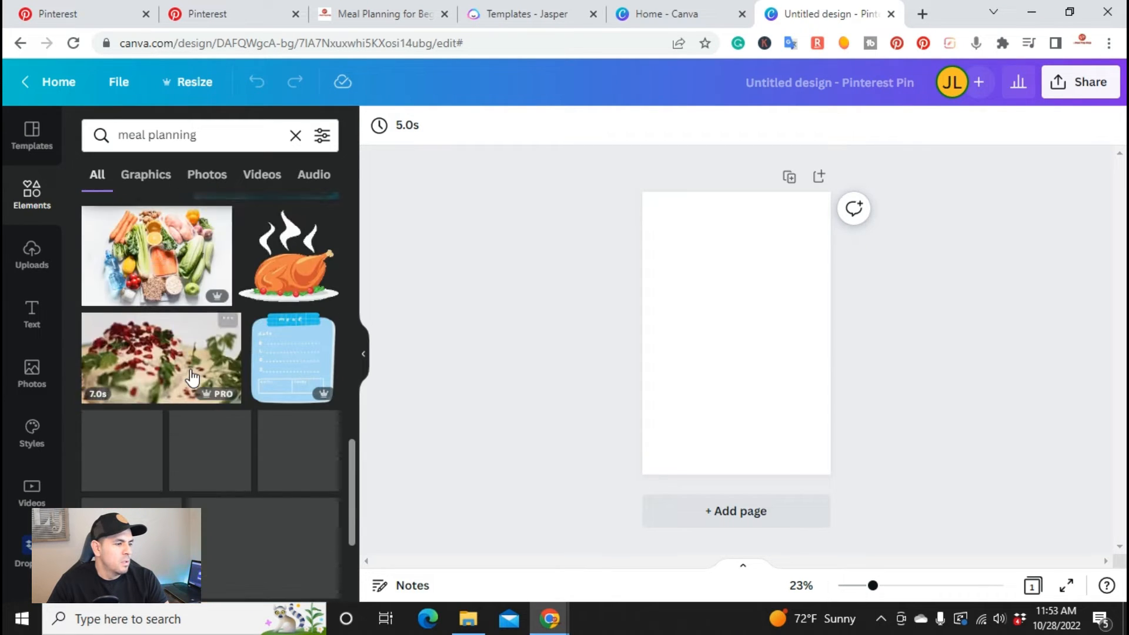
scroll(191, 377, "down", 2)
scroll(191, 376, "down", 2)
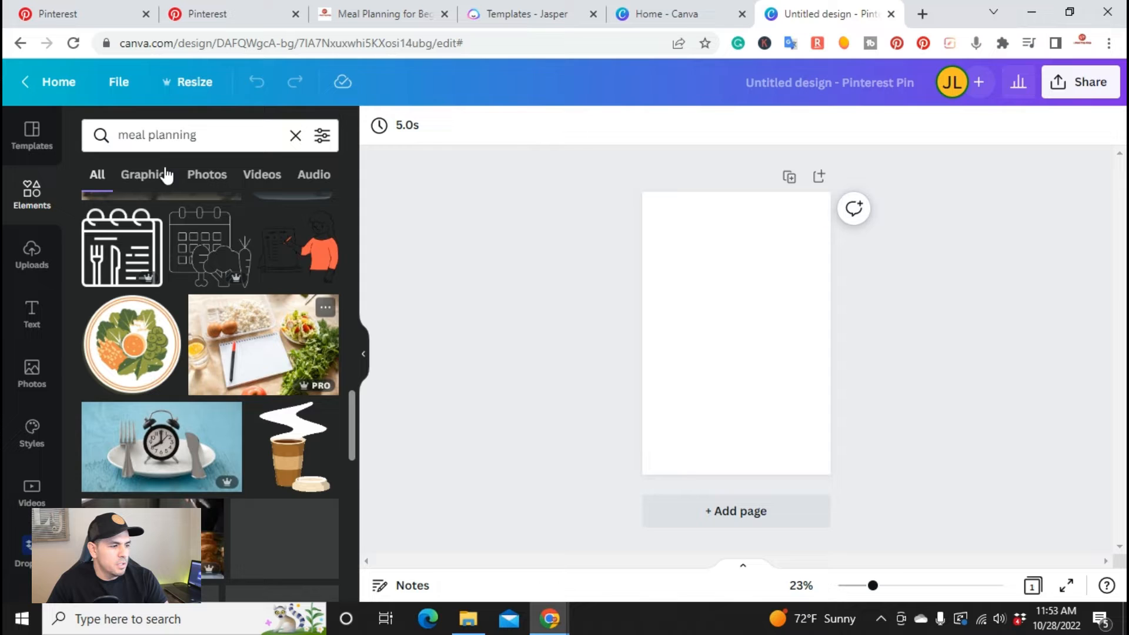
- Change the elements search to "meal prep"
left_click(226, 123)
key("BackSpace")
key("BackSpace")
key("BackSpace")
key("BackSpace")
key("BackSpace")
key("BackSpace")
key("BackSpace")
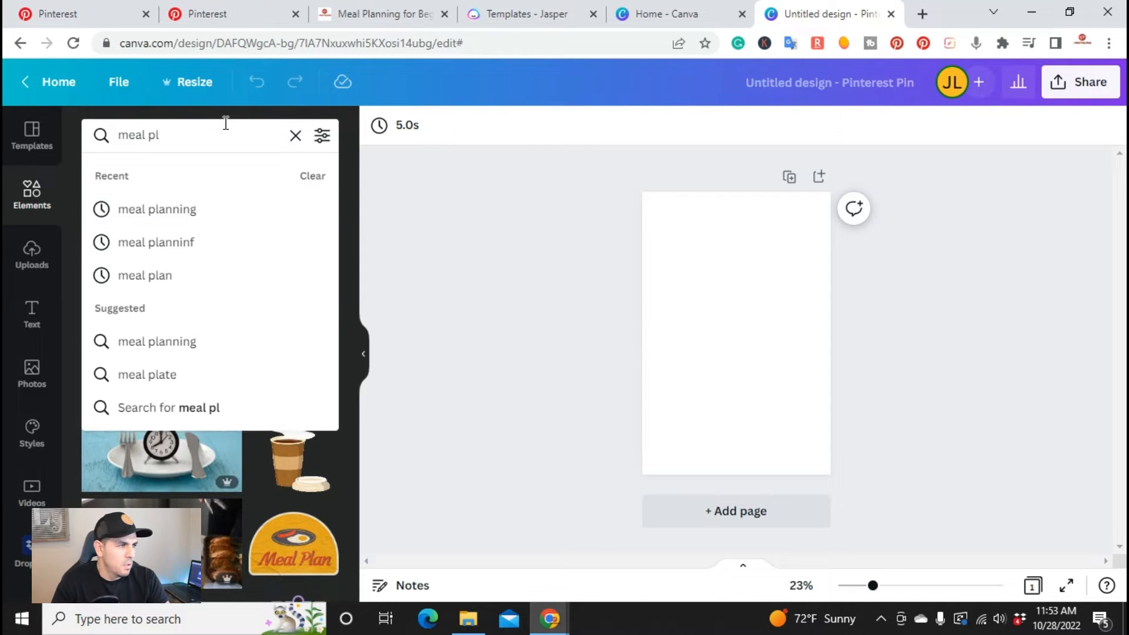
type("rep")
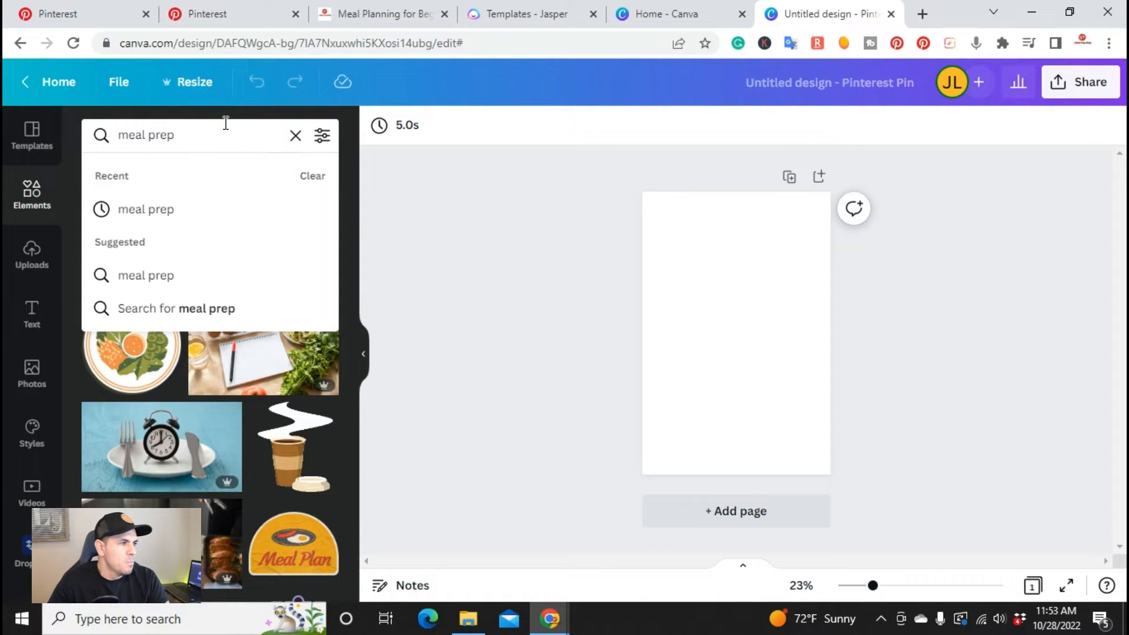
left_click(171, 212)
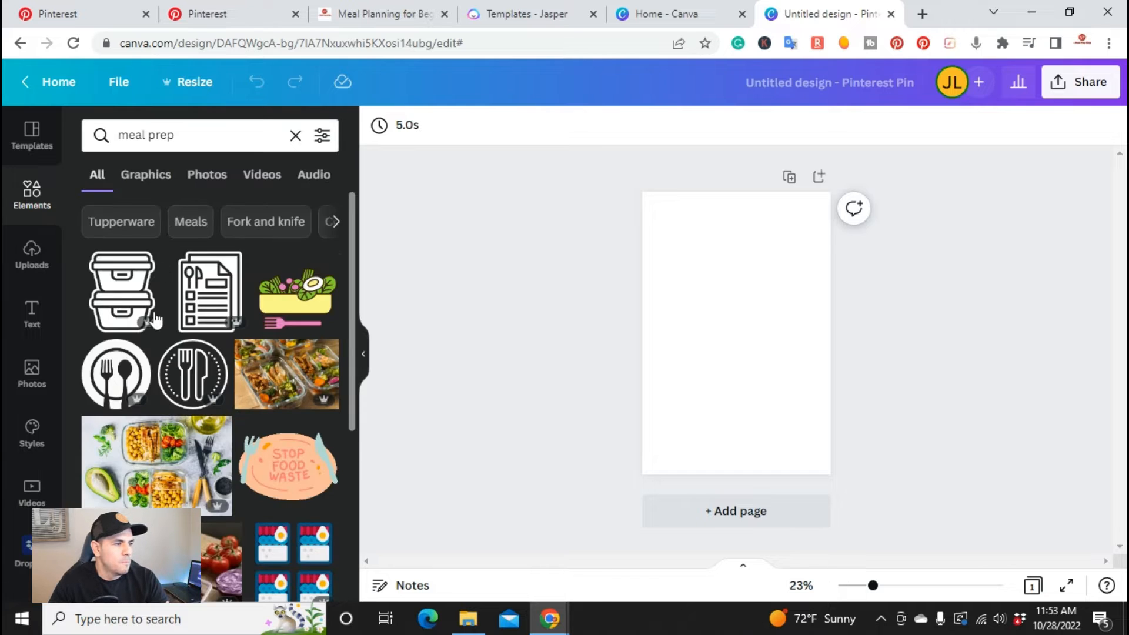
- Add the photo of glass meal containers with avocado and cutlery, rotate it upright and enlarge it to cover the whole page
scroll(143, 442, "down", 2)
left_click(150, 379)
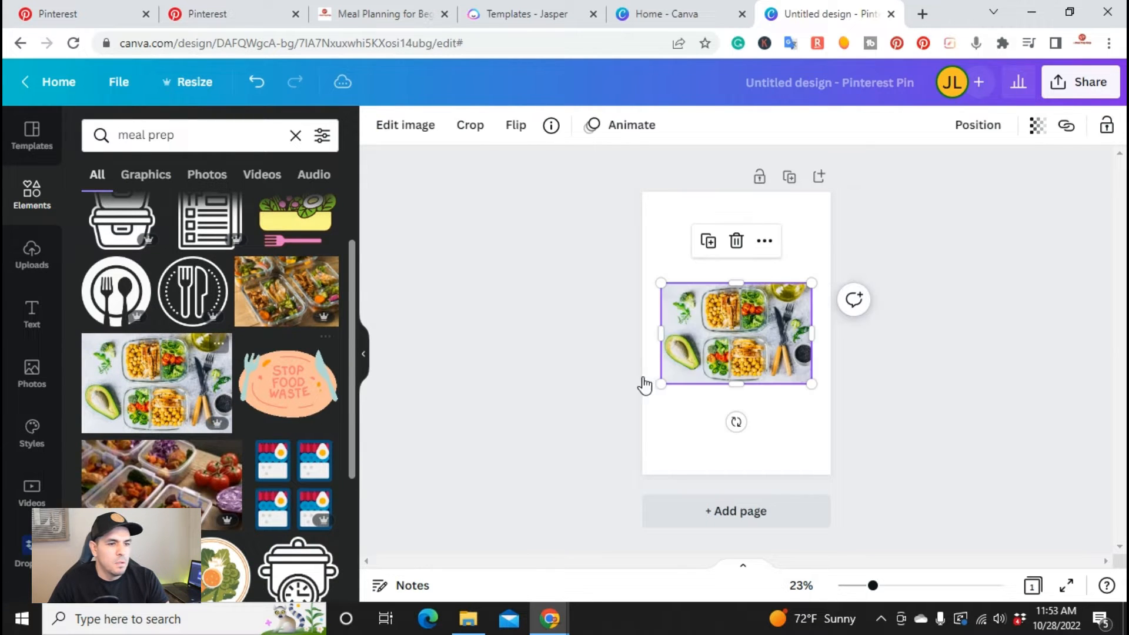
left_click_drag(736, 421, 571, 334)
left_click_drag(686, 257, 642, 192)
left_click_drag(786, 409, 840, 489)
left_click(553, 253)
- Add a square shape and stretch it into a 1,000 by 300 band across the middle of the pin
left_click(32, 196)
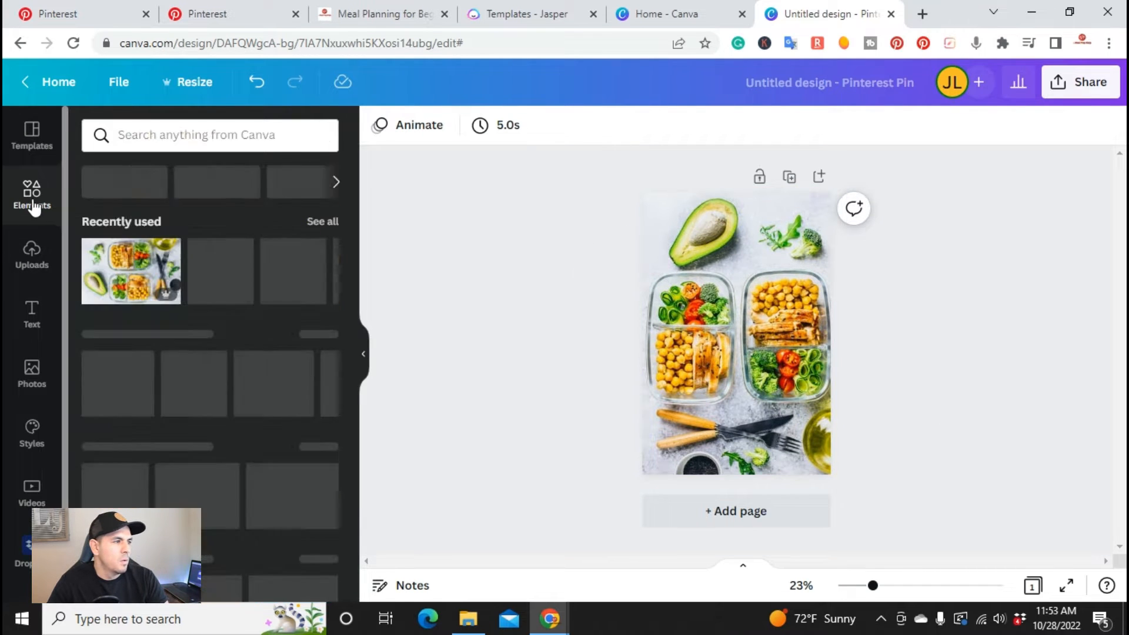
left_click(106, 368)
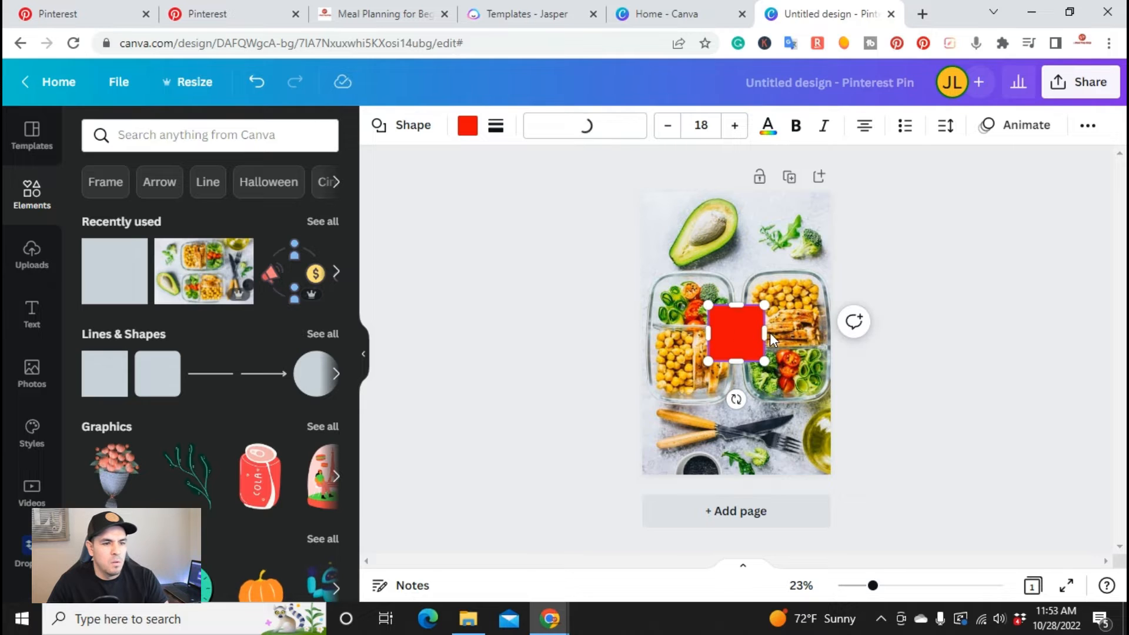
left_click_drag(764, 333, 831, 333)
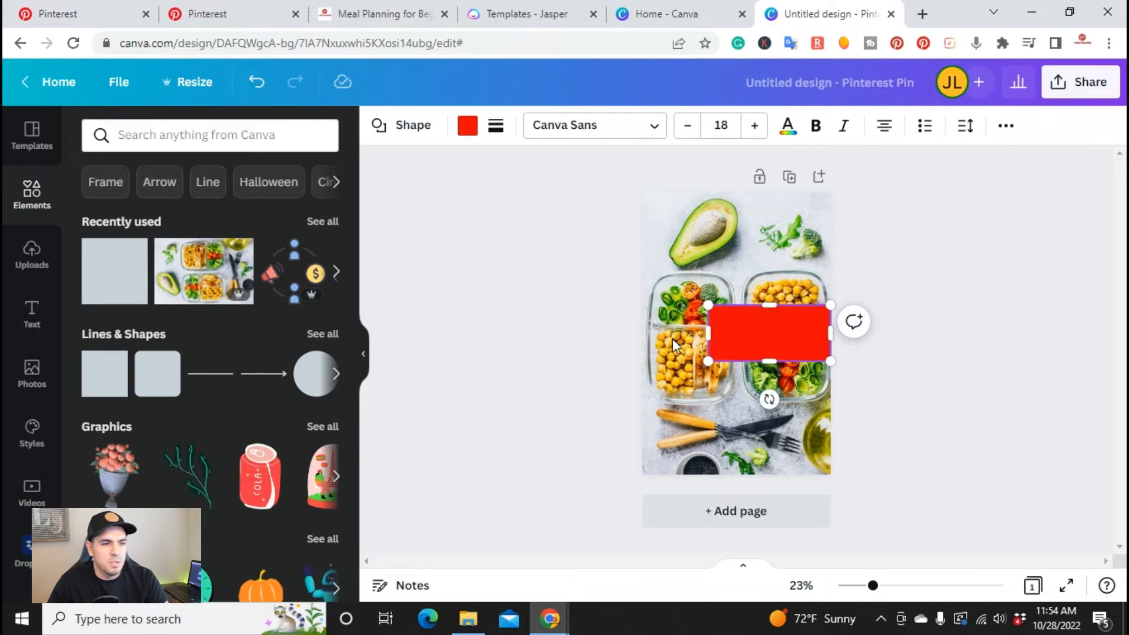
left_click_drag(668, 336, 633, 331)
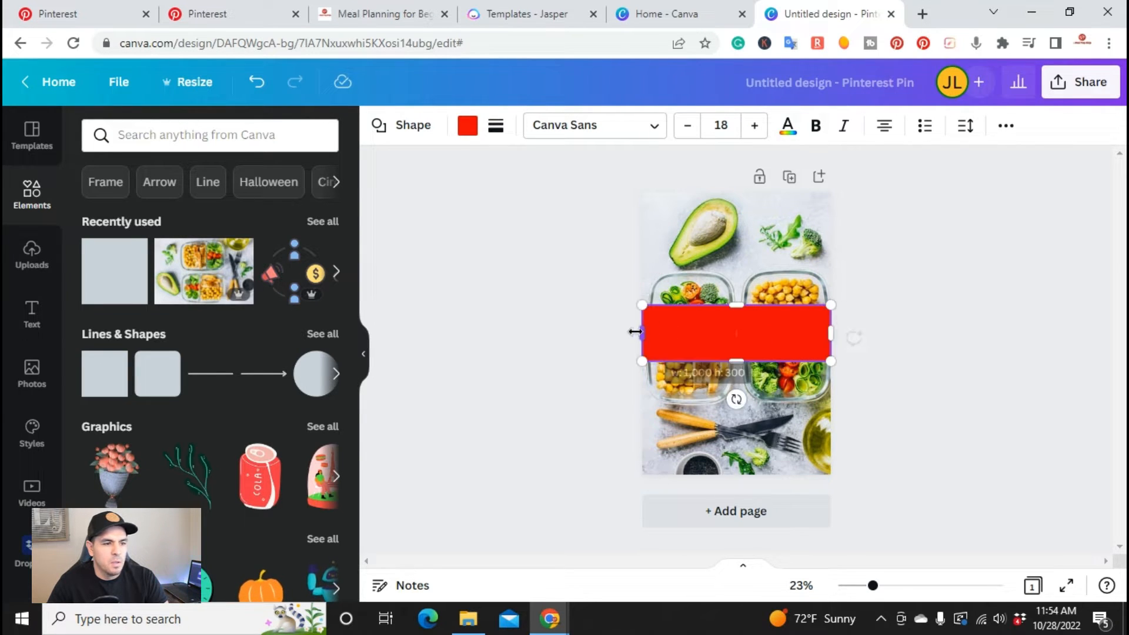
- Recolour the band with the black brand colour and set its transparency to 53
left_click(468, 125)
left_click(147, 340)
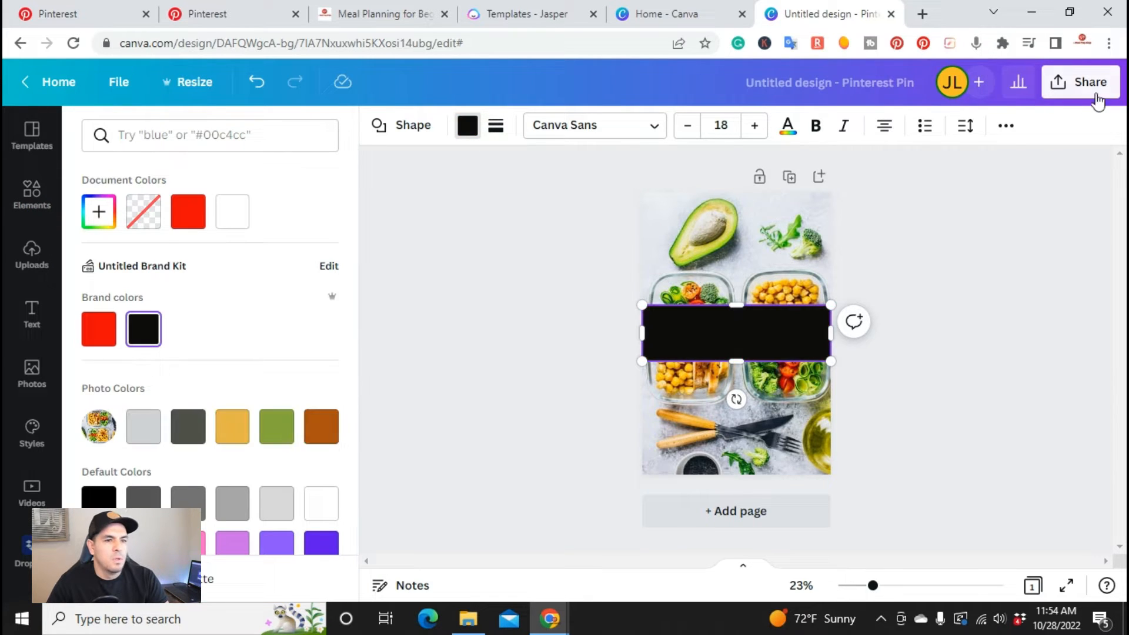
left_click(1007, 130)
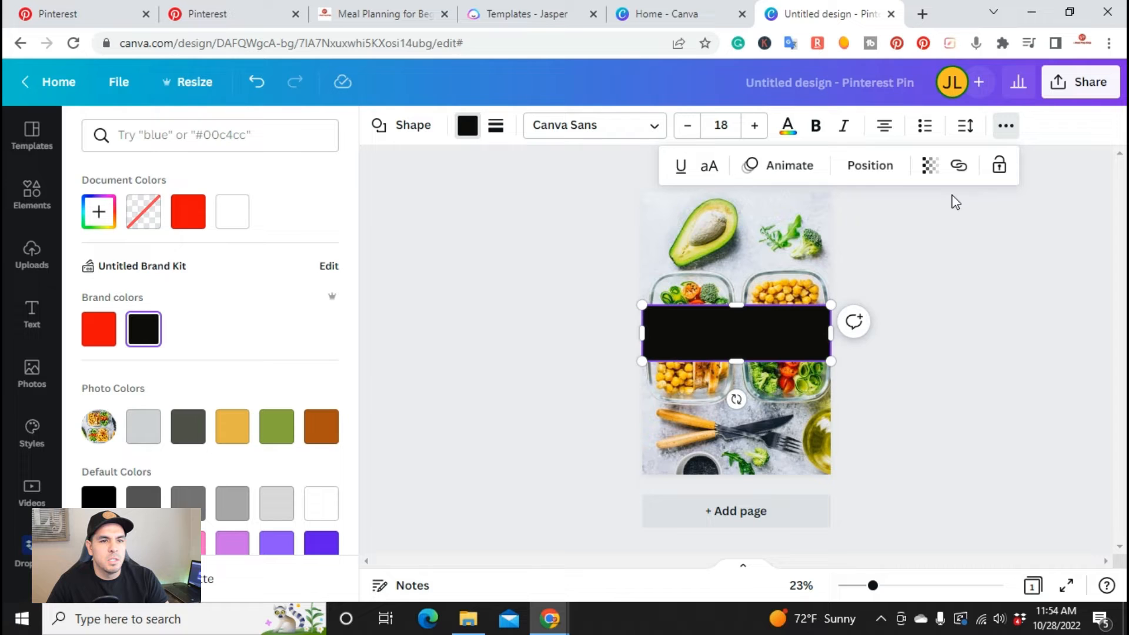
left_click(928, 167)
left_click(846, 231)
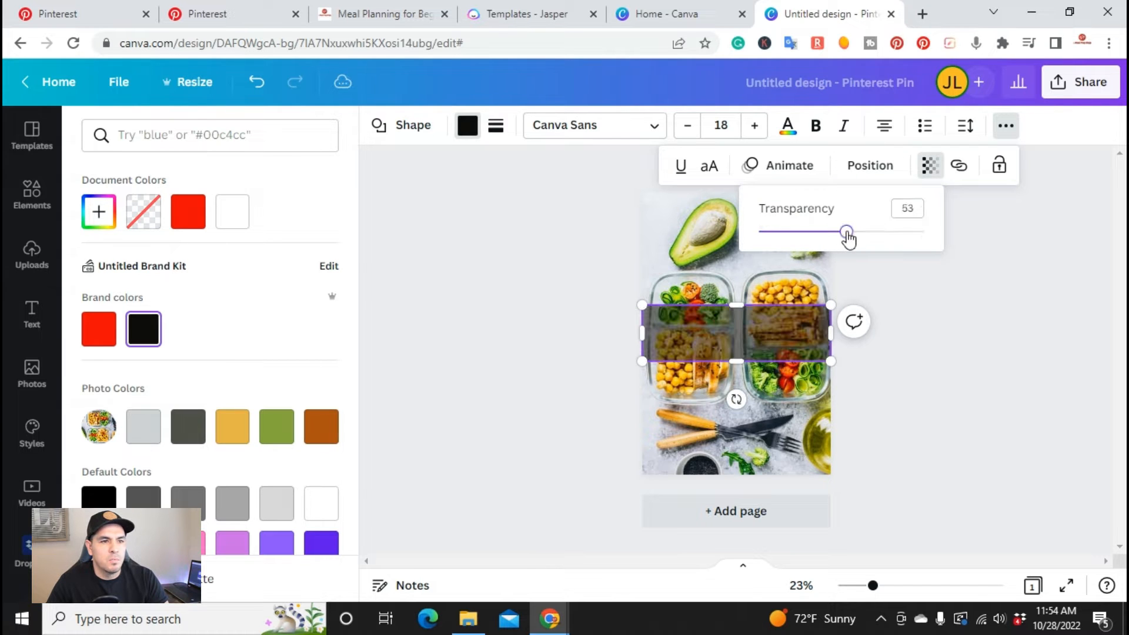
left_click(570, 333)
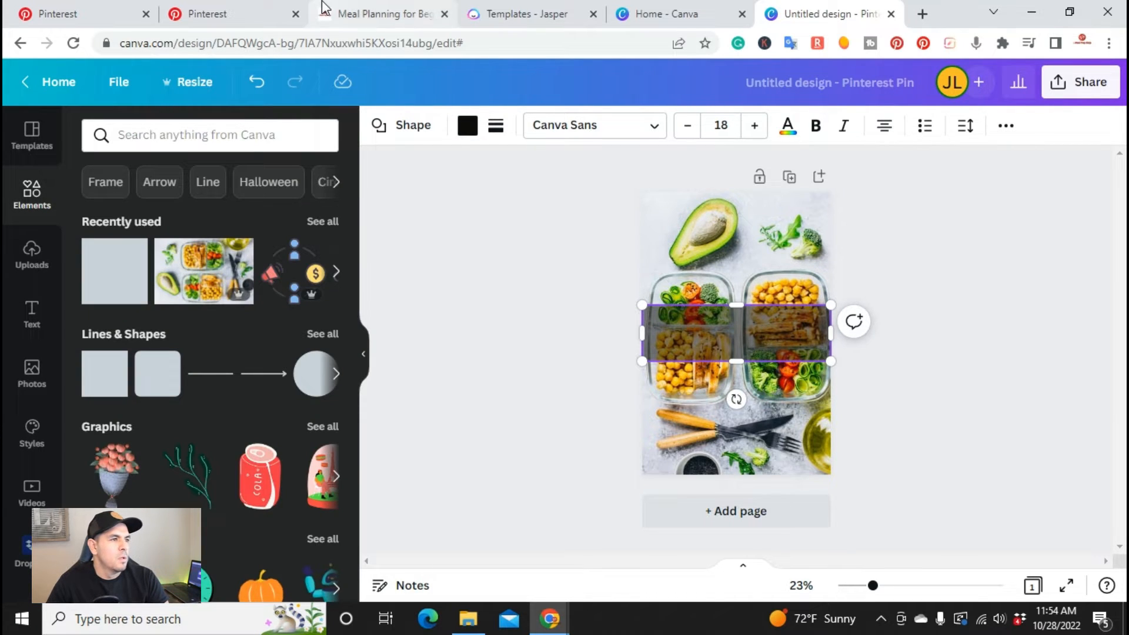
- Copy "Meal Planning for Beginners" from the blog article's title and return to the Canva pin design
left_click(376, 13)
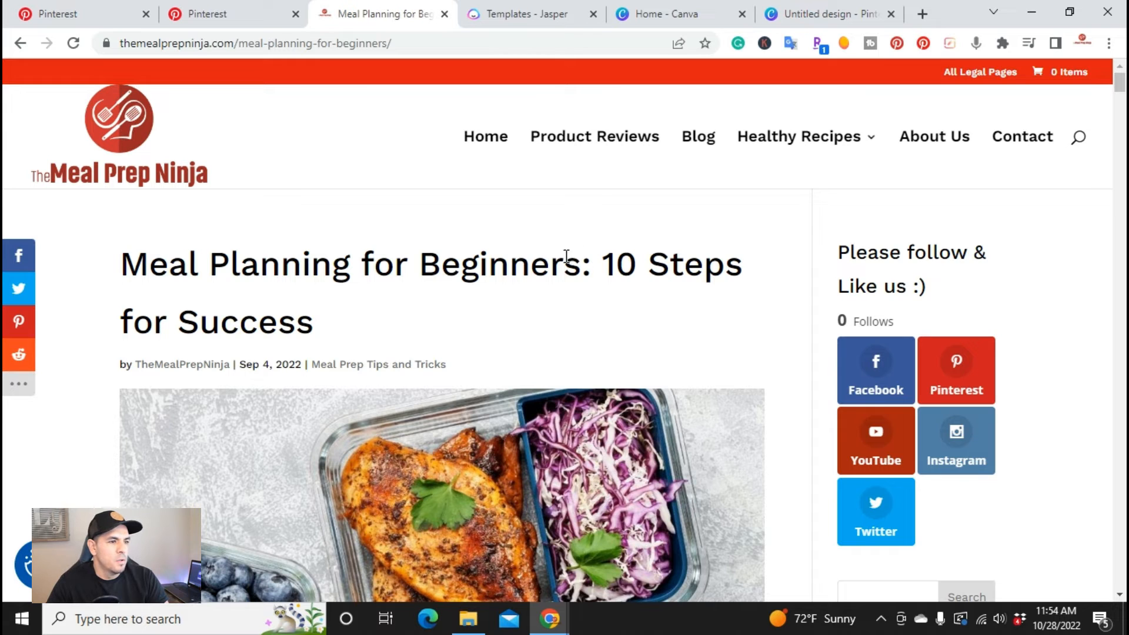
left_click_drag(581, 259, 112, 257)
right_click(246, 263)
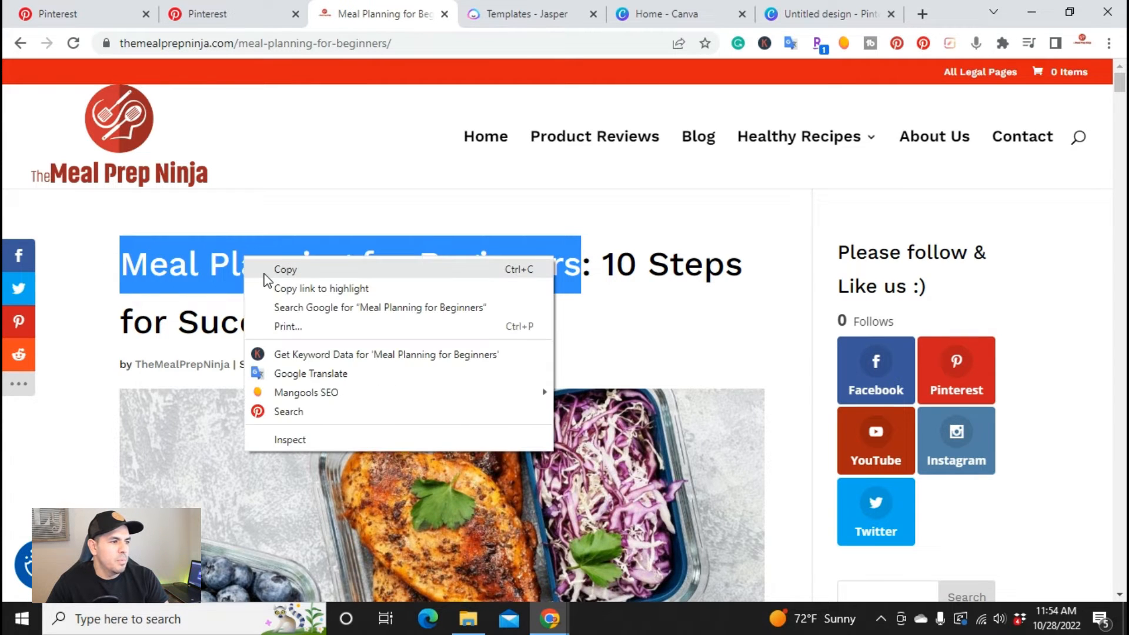
left_click(262, 270)
left_click(785, 13)
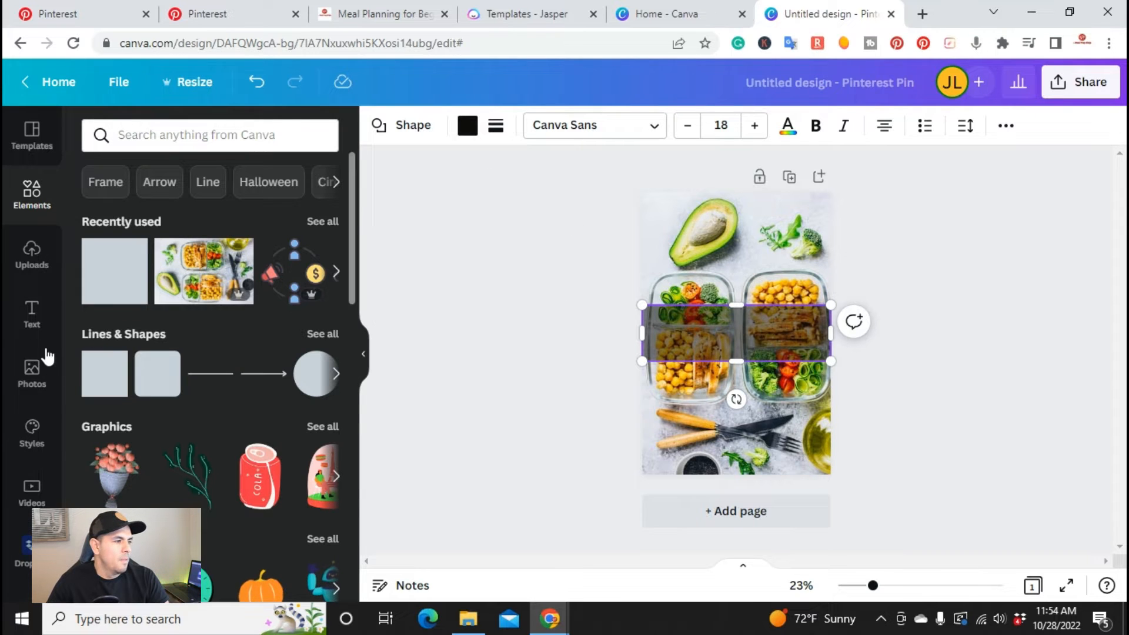
- Add a heading over the dark band and replace its placeholder text with the copied "Meal Planning for Beginners"
left_click(34, 320)
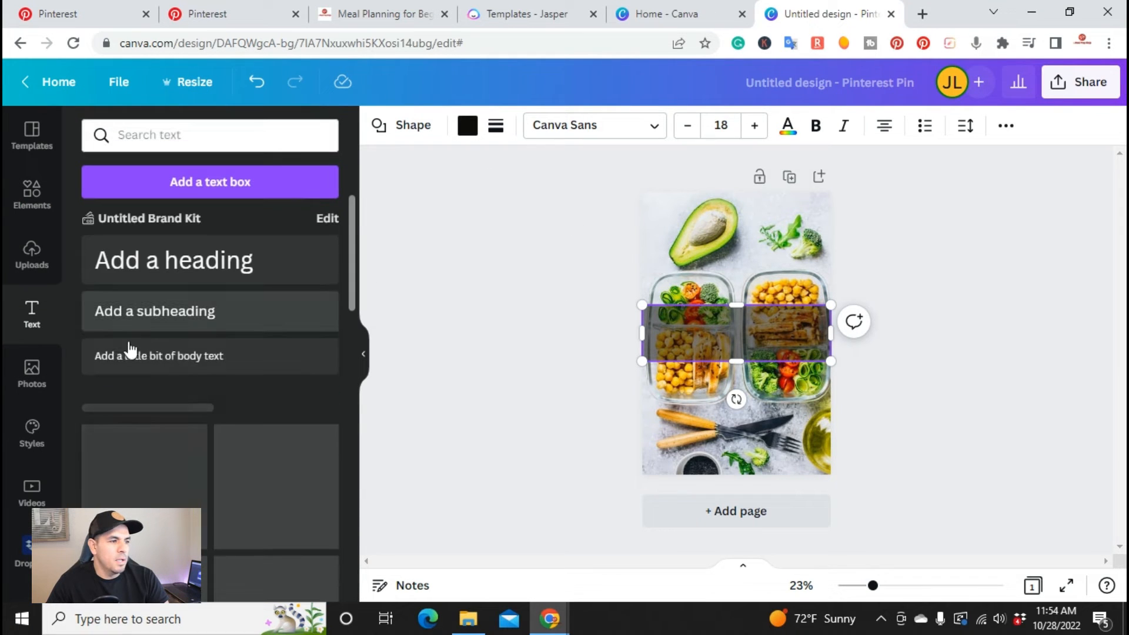
left_click(176, 265)
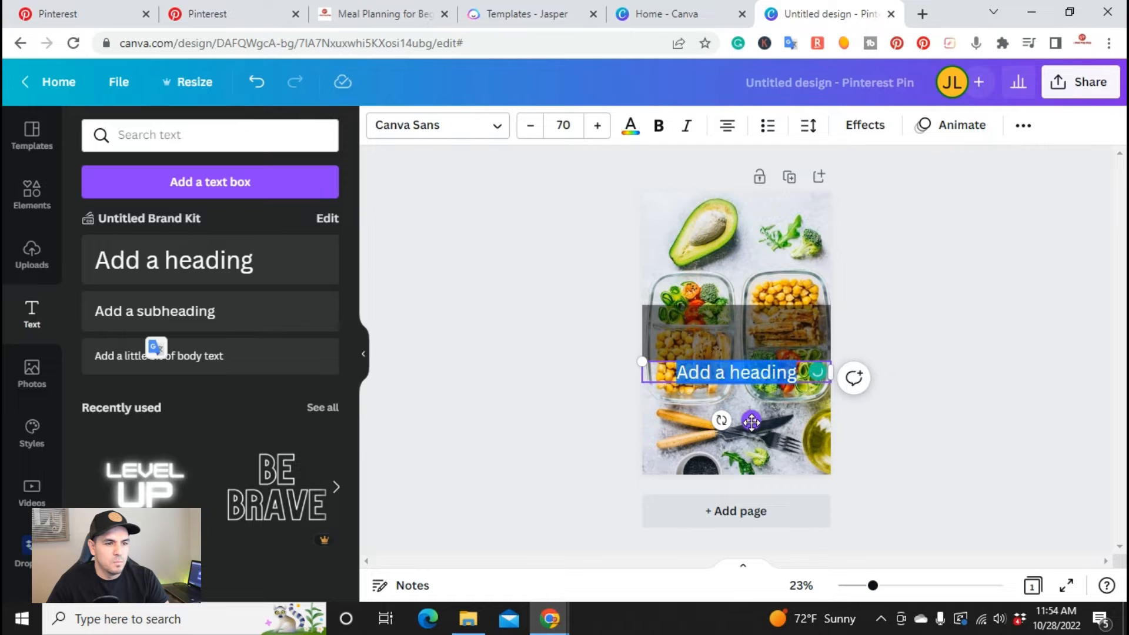
left_click_drag(748, 417, 732, 376)
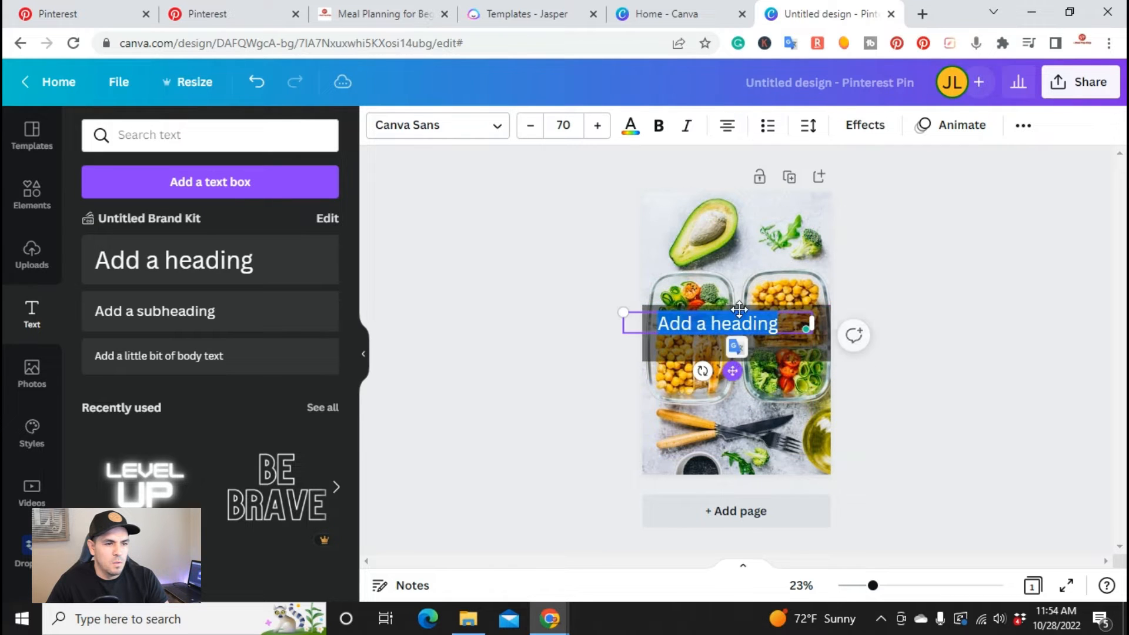
right_click(733, 326)
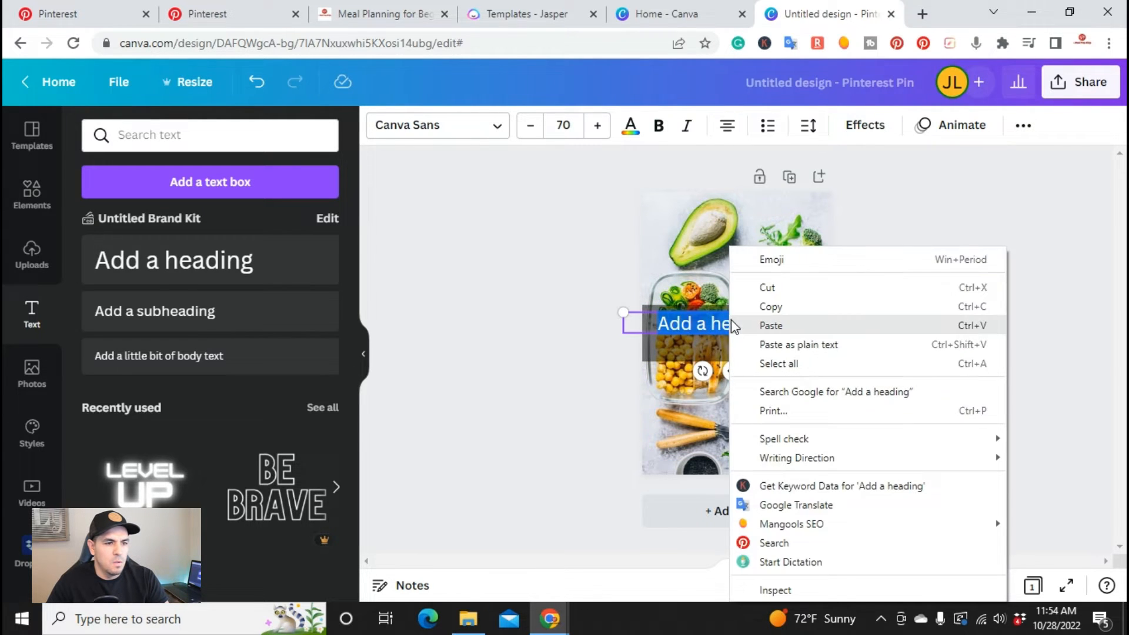
left_click(762, 325)
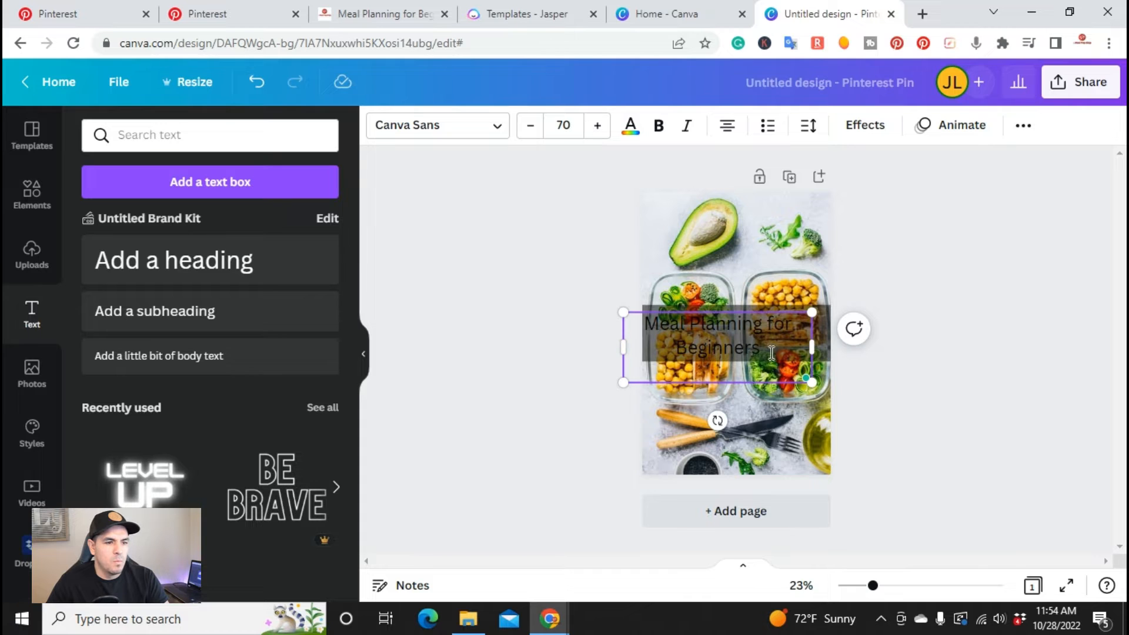
- Set the "Meal Planning for Beginners" heading in the Anton font and colour it white
left_click_drag(772, 353, 643, 320)
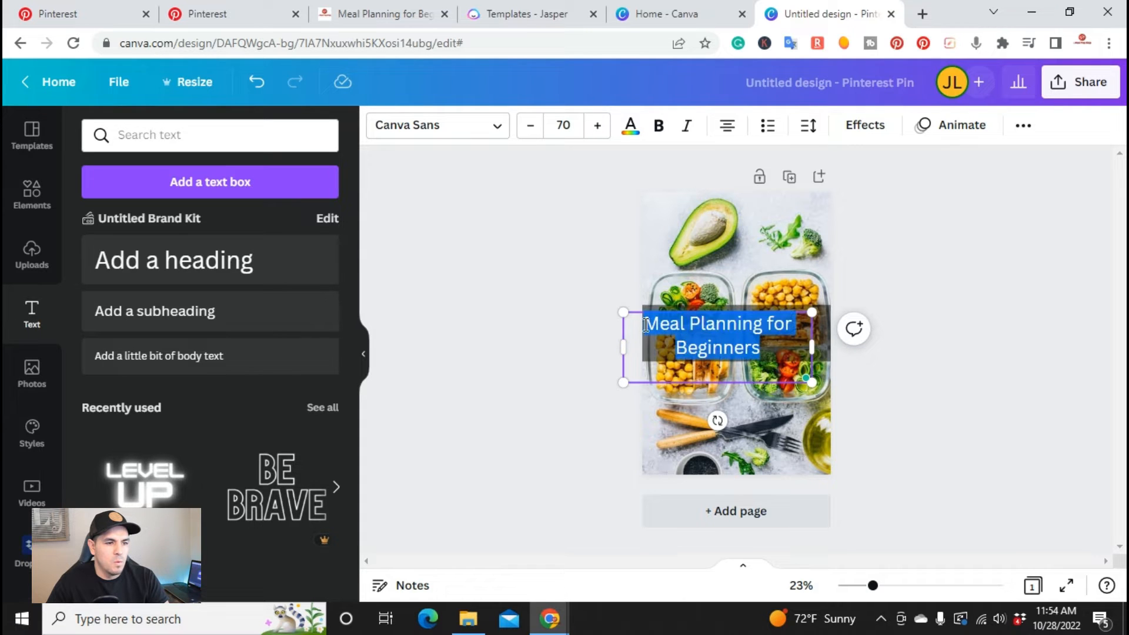
left_click(497, 127)
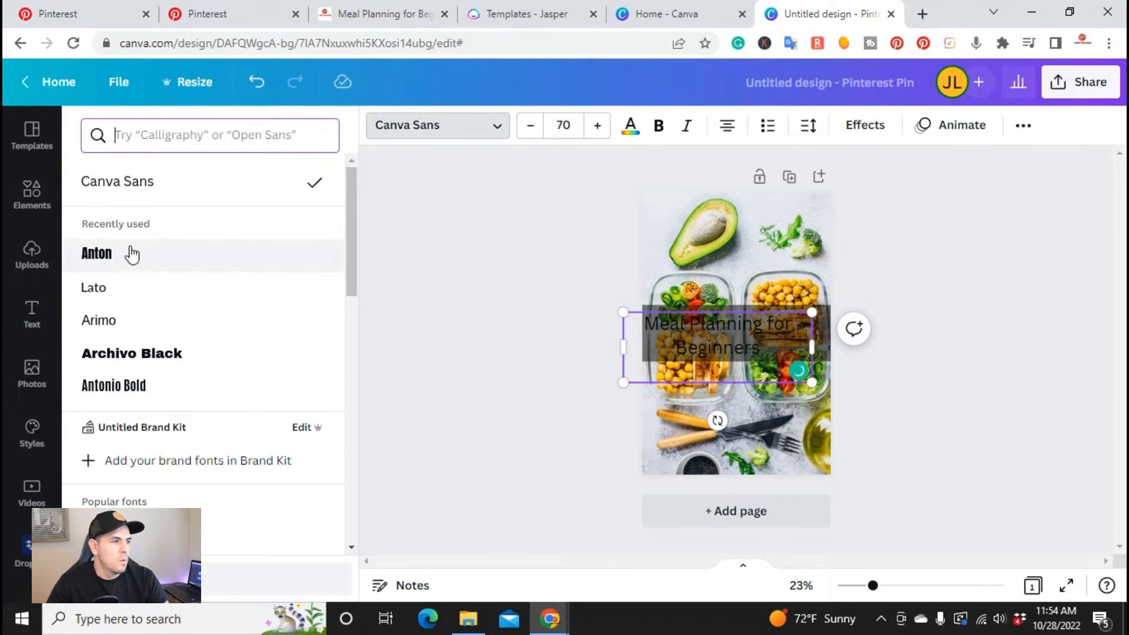
left_click(127, 255)
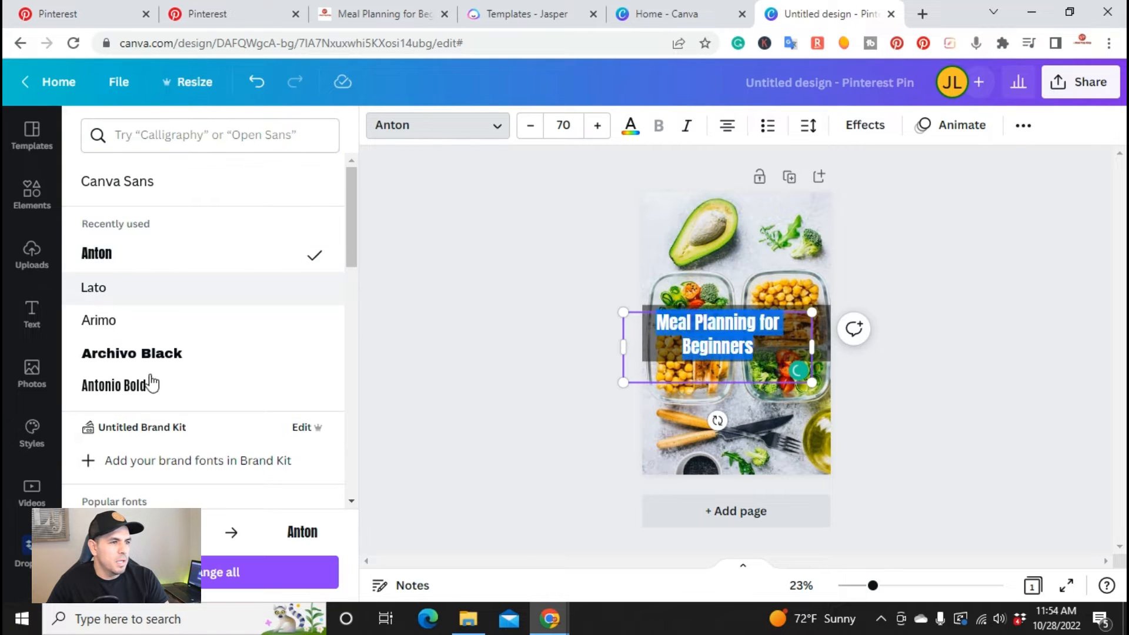
left_click(631, 128)
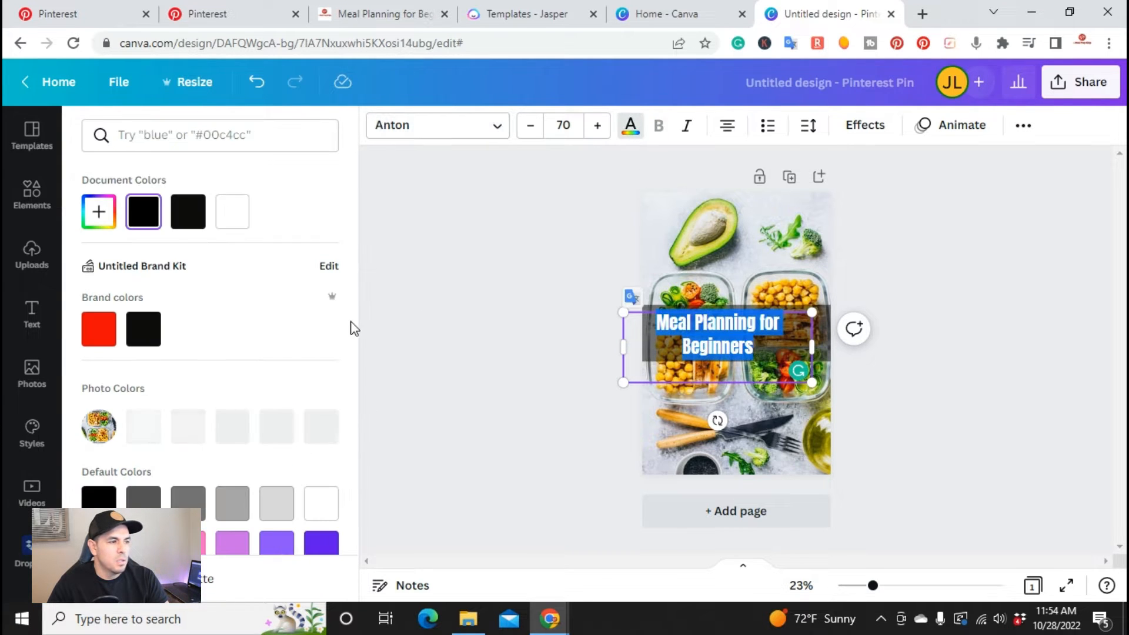
left_click(234, 216)
left_click(513, 366)
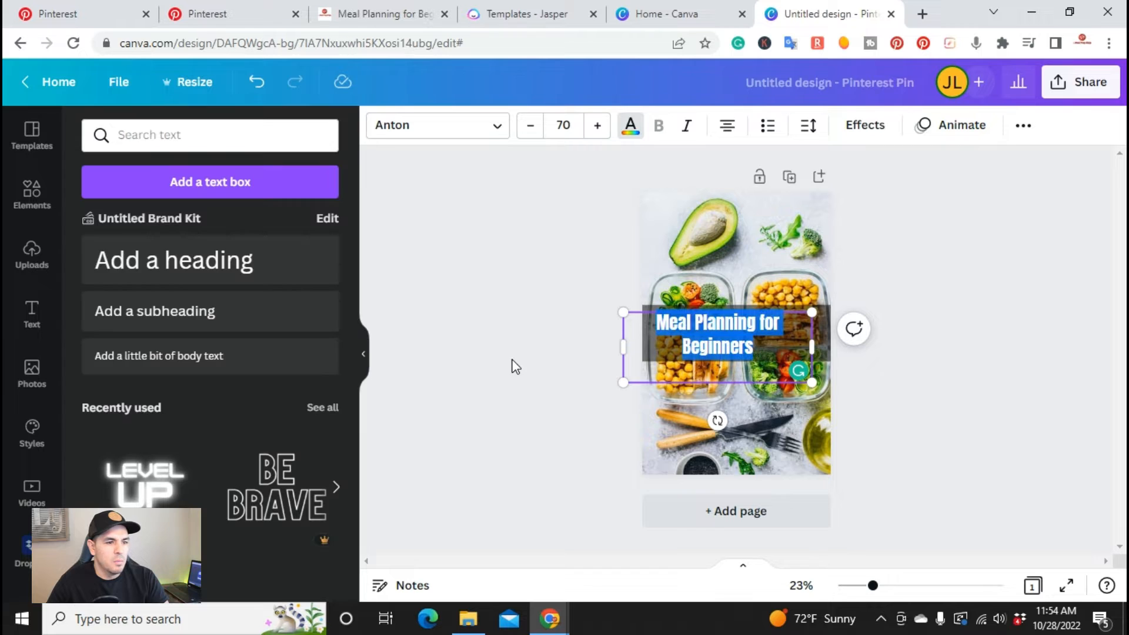
- Move the heading so it is centred horizontally on the dark band
left_click(523, 392)
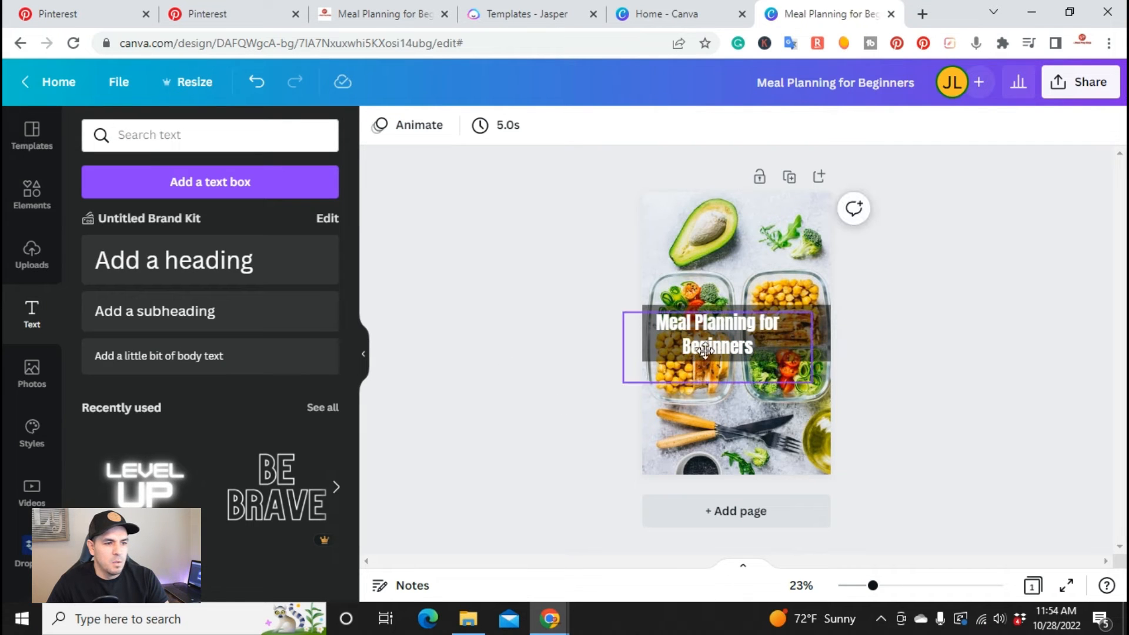
left_click_drag(705, 351, 710, 347)
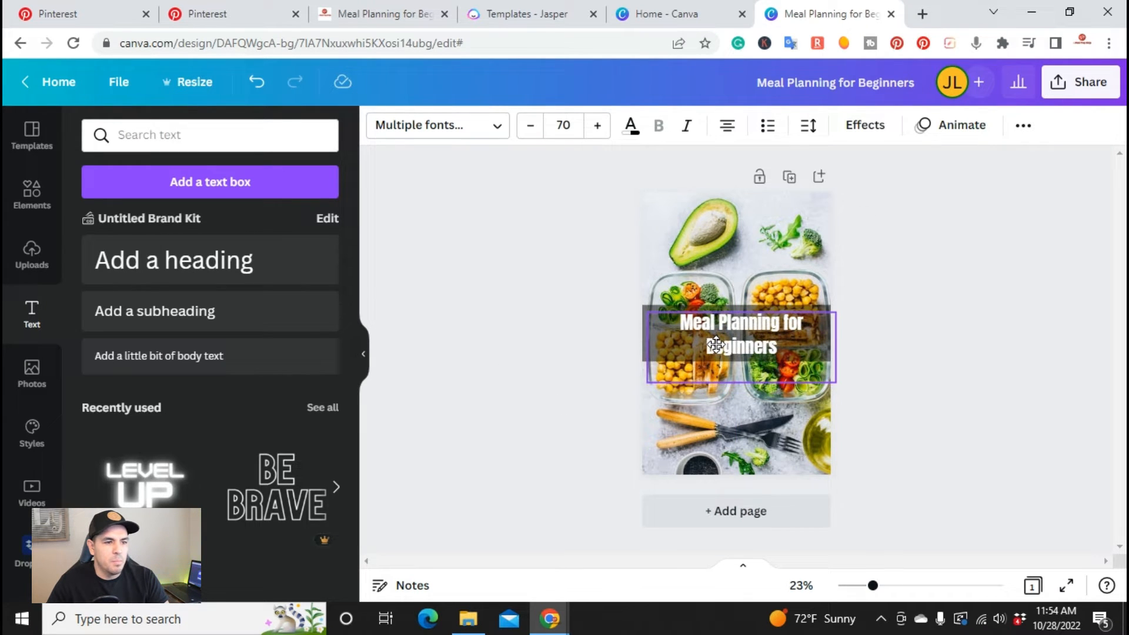
left_click(555, 381)
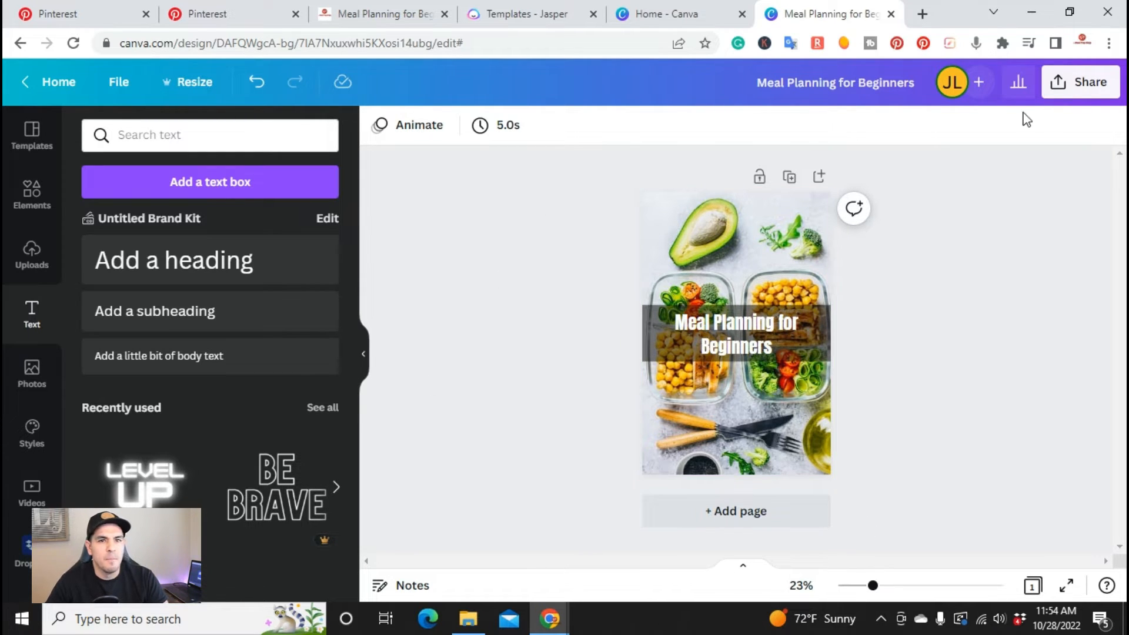
- Download the finished pin as a PNG at 1,000 × 1,500 px
left_click(1053, 93)
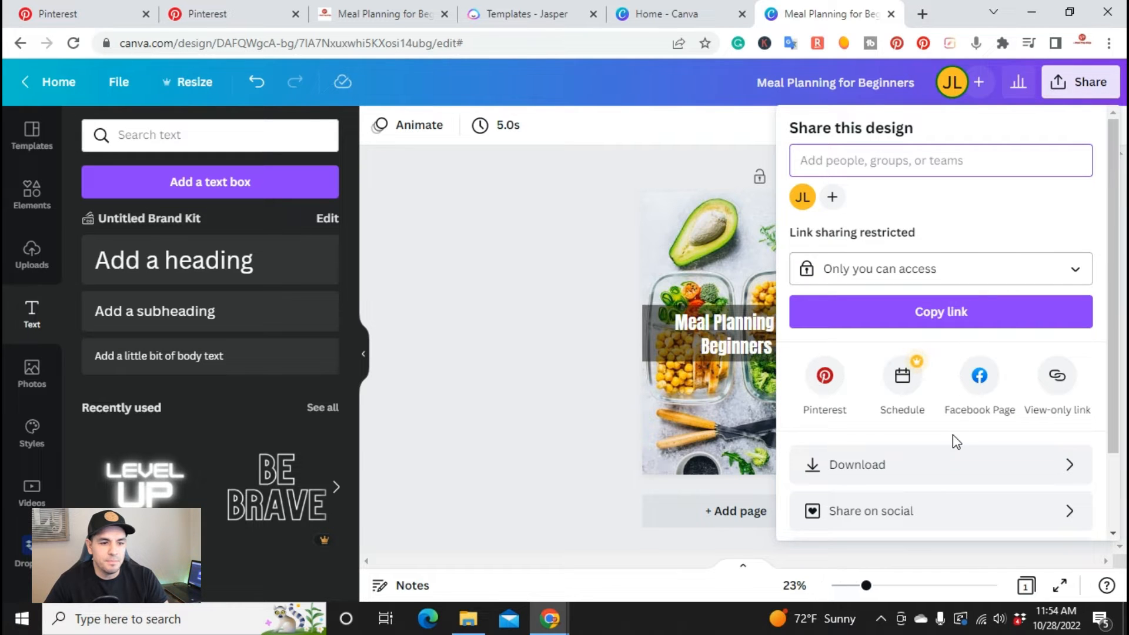
left_click(944, 463)
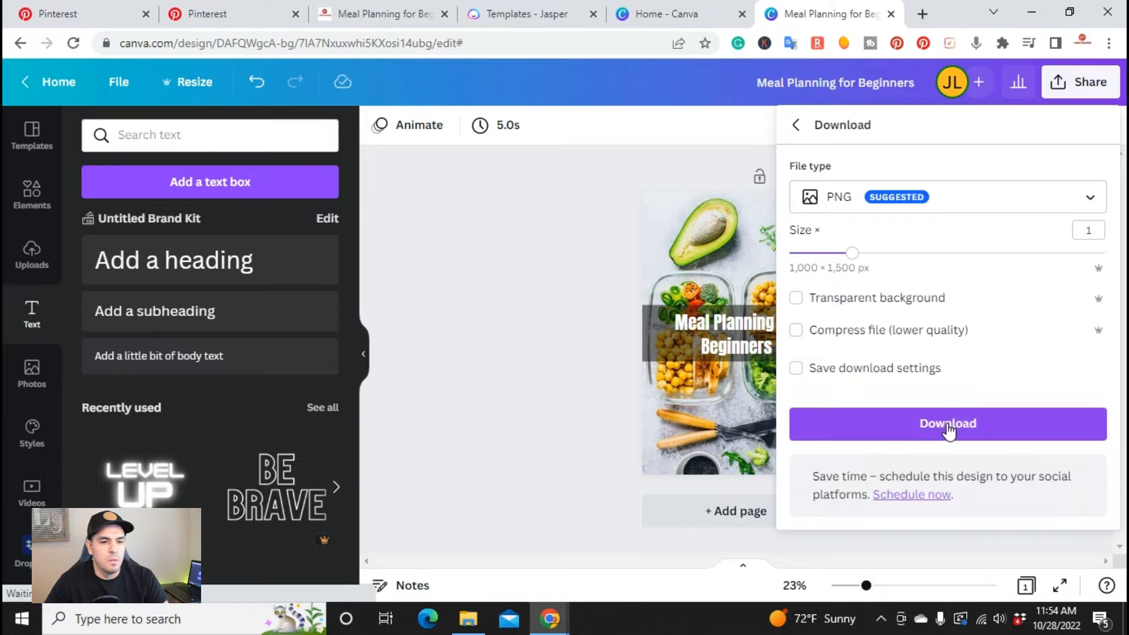
left_click(949, 431)
- Switch to Pinterest, start a new pin and upload the "Meal Planning for Beginners" PNG from the Downloads folder
left_click(296, 6)
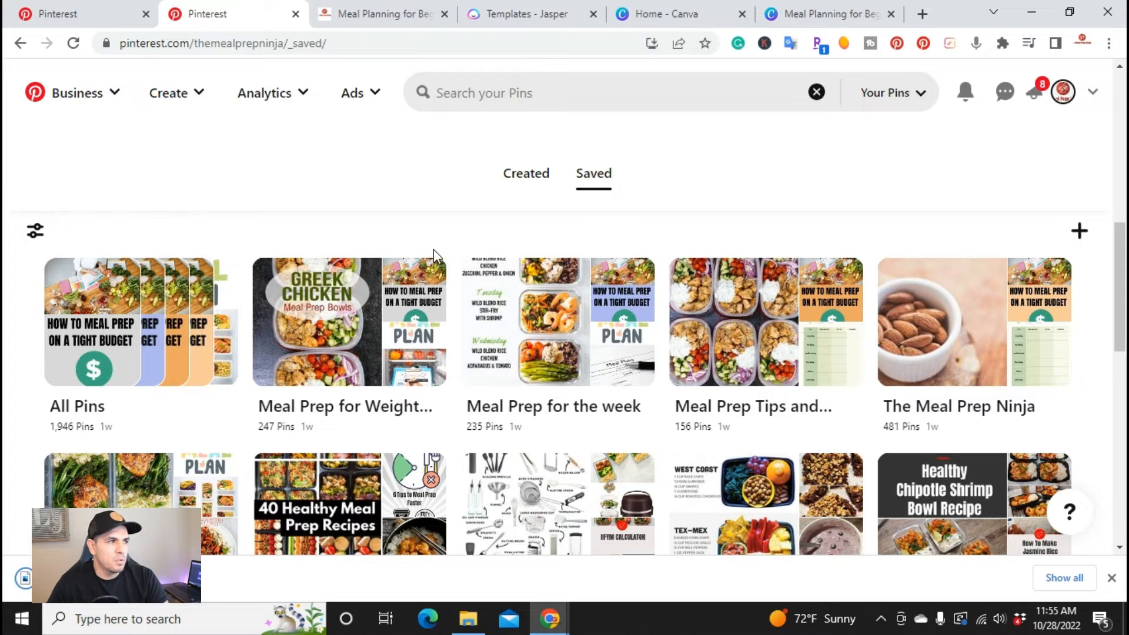
left_click(188, 106)
left_click(156, 146)
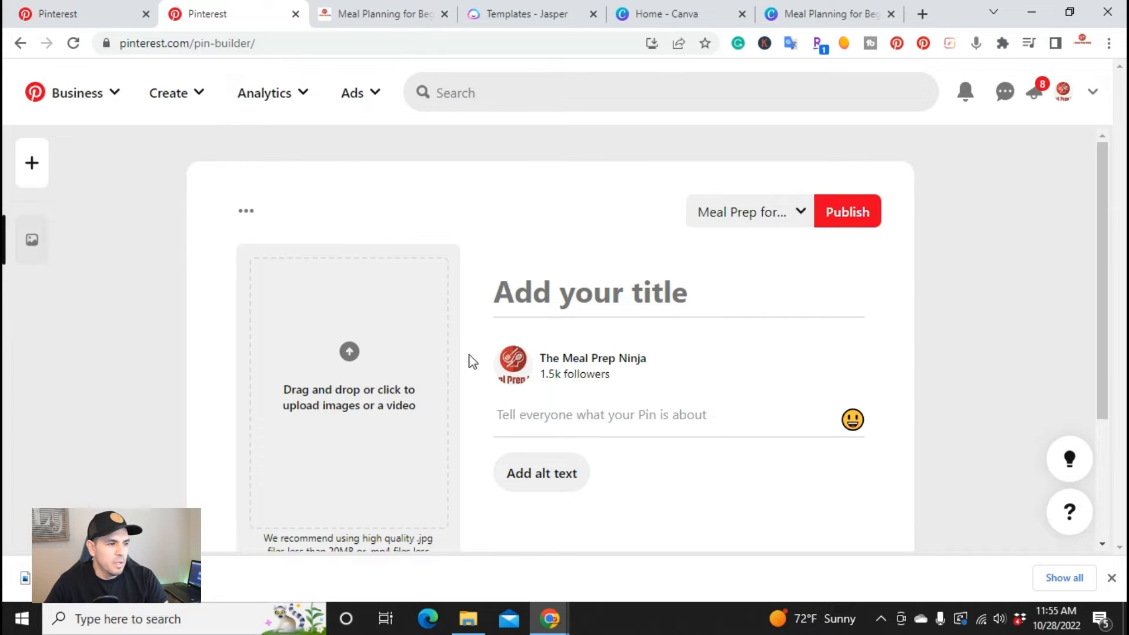
scroll(560, 353, "down", 1)
left_click(342, 277)
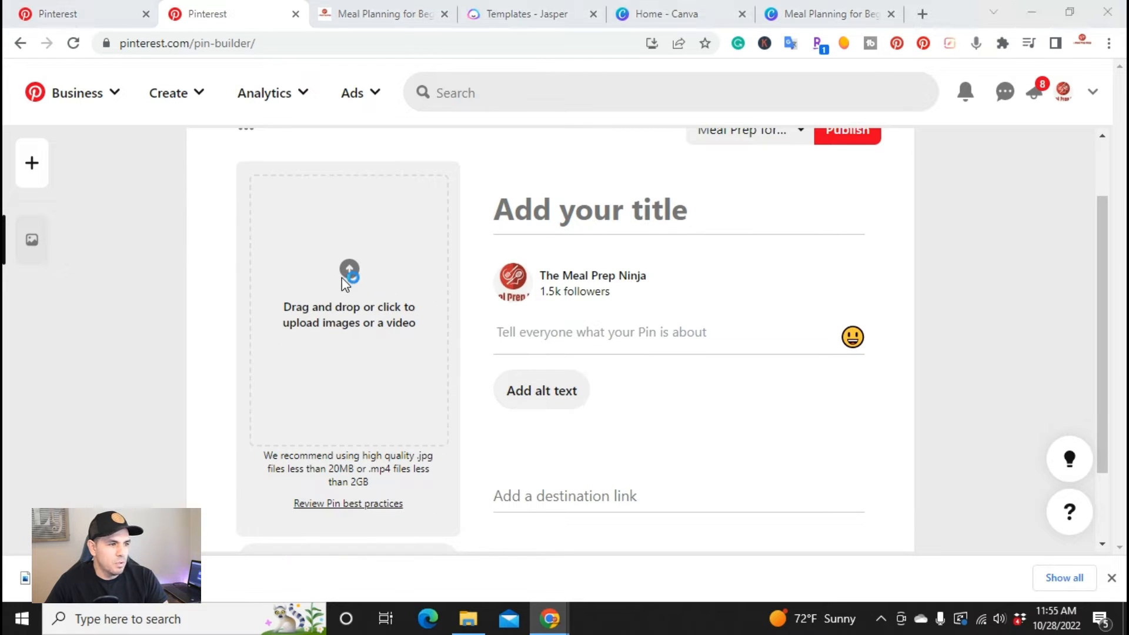
left_click(223, 144)
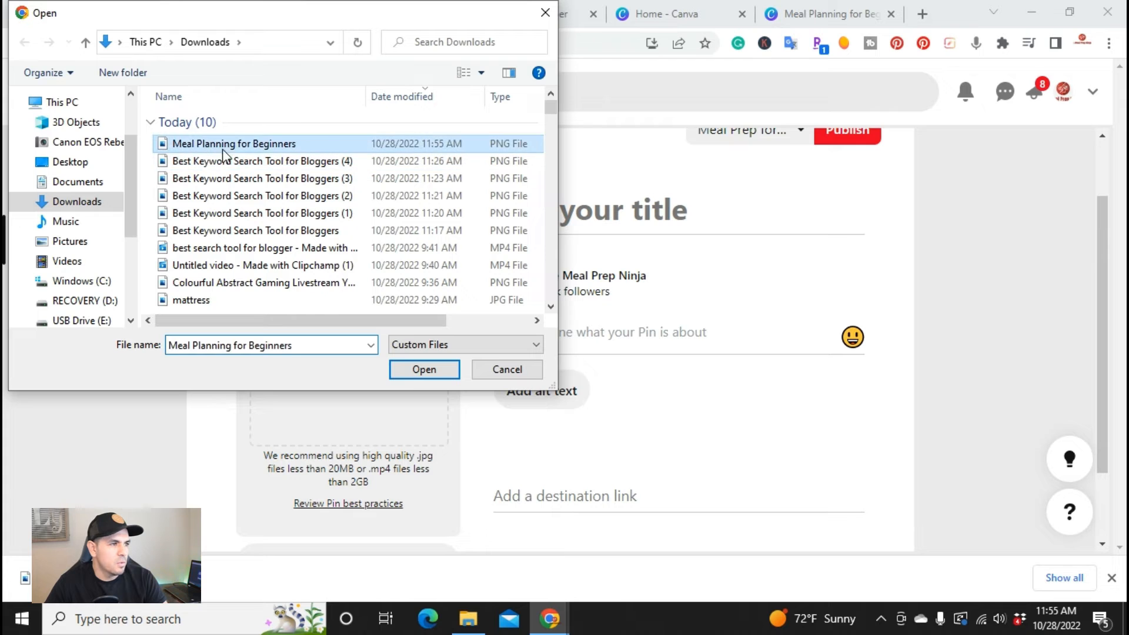
left_click(411, 371)
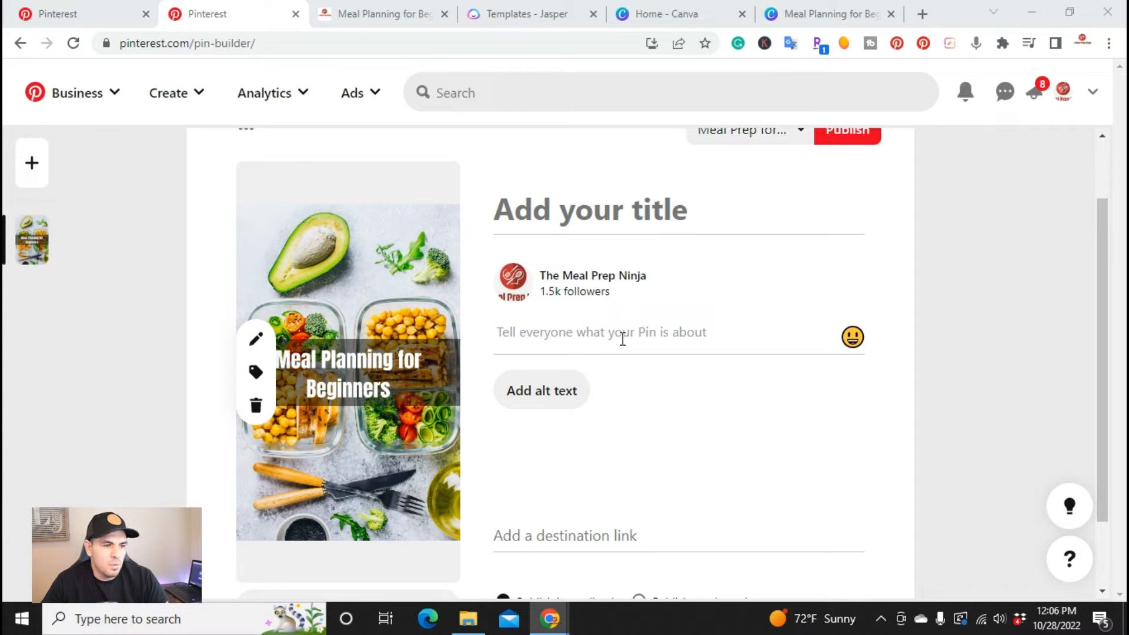
- Switch to Jasper and open the "Pinterest Pin Title & Description" template
left_click(381, 17)
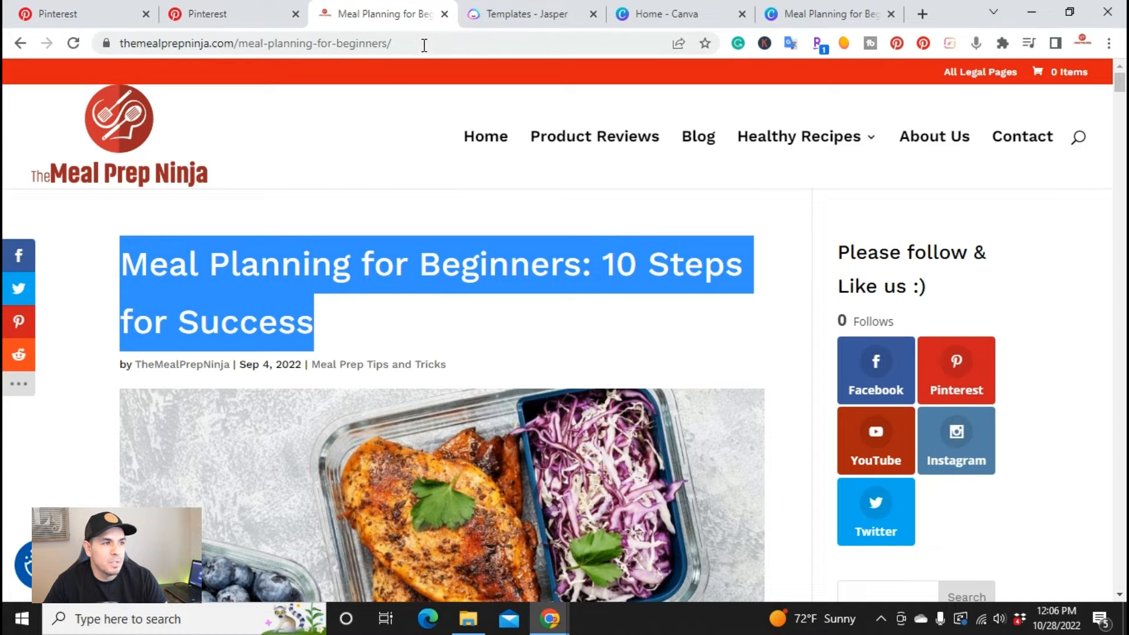
left_click(500, 15)
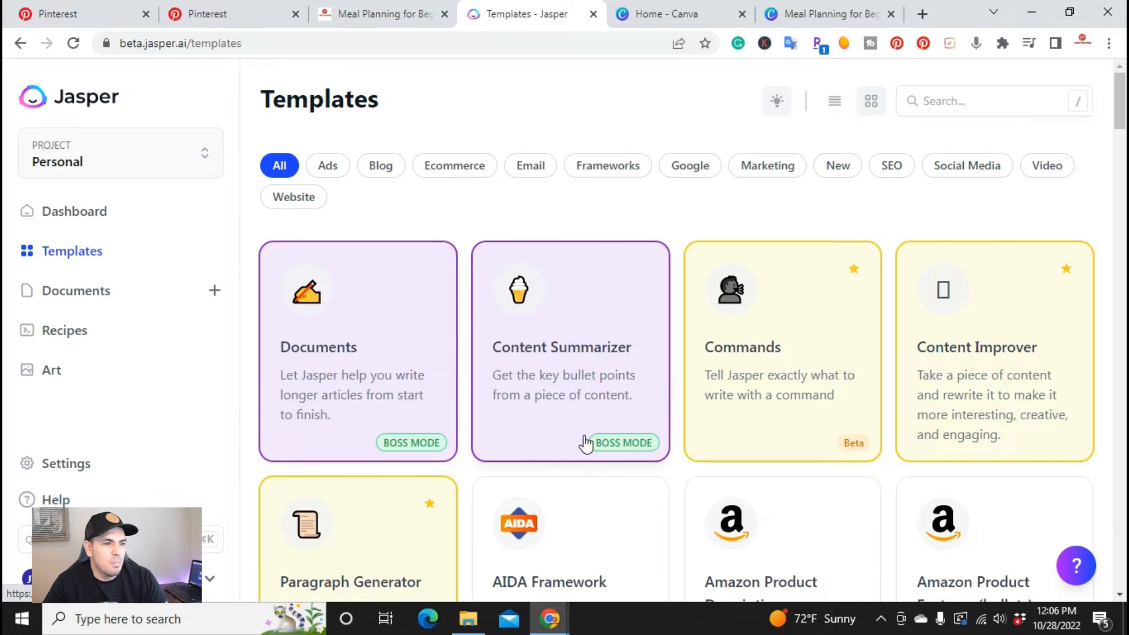
scroll(589, 400, "down", 1)
scroll(589, 400, "down", 5)
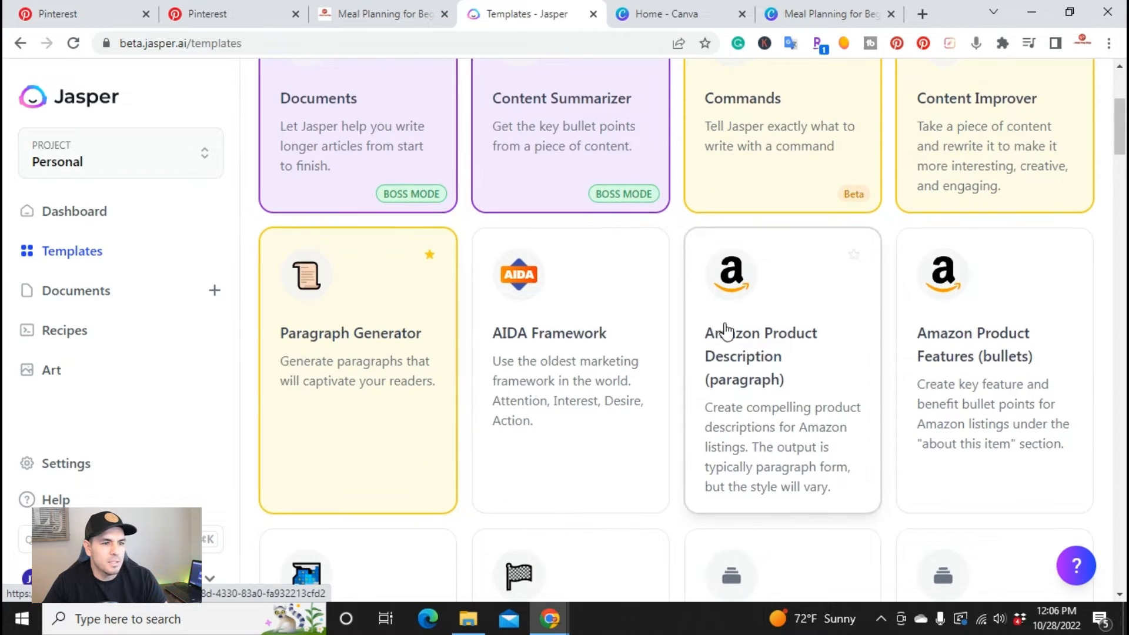
scroll(725, 330, "down", 6)
scroll(726, 331, "down", 8)
scroll(851, 398, "down", 4)
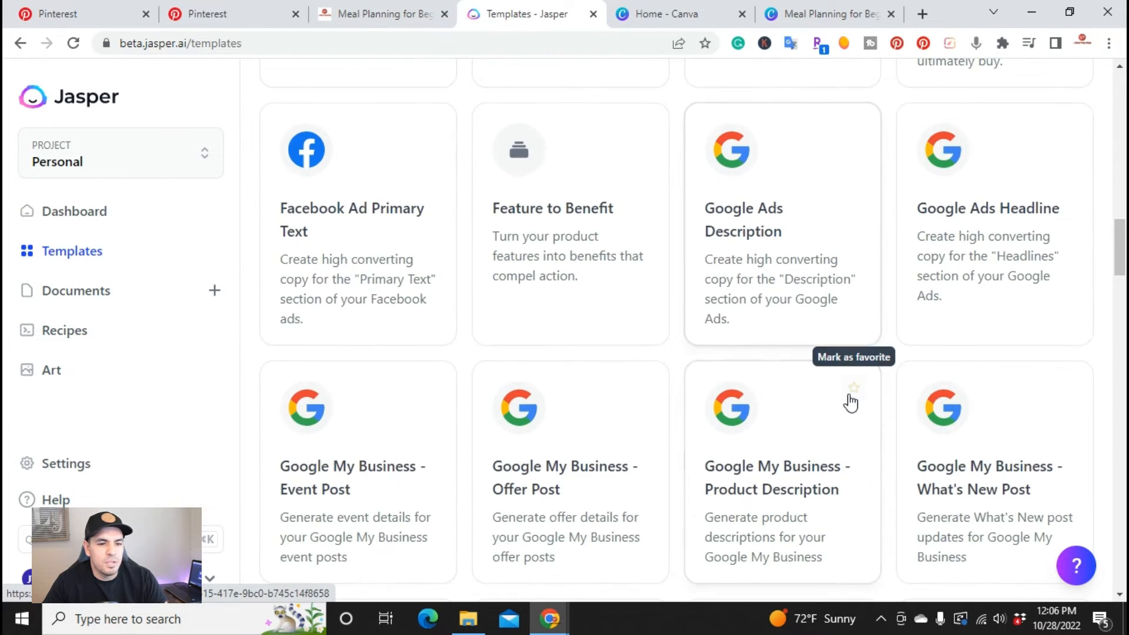
scroll(798, 389, "down", 17)
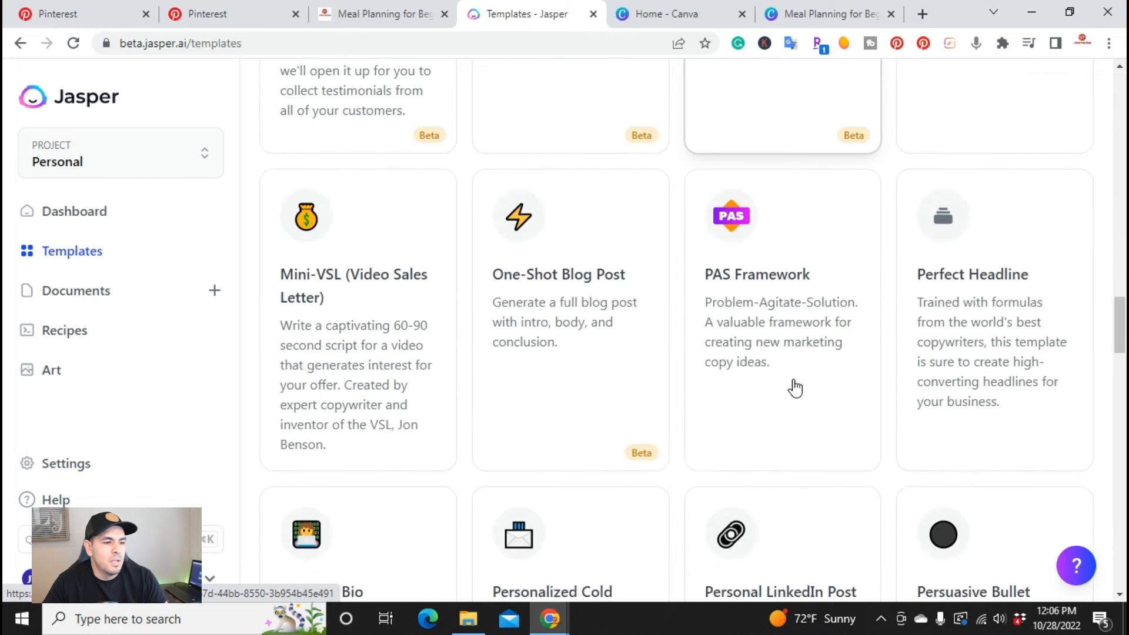
scroll(796, 385, "down", 4)
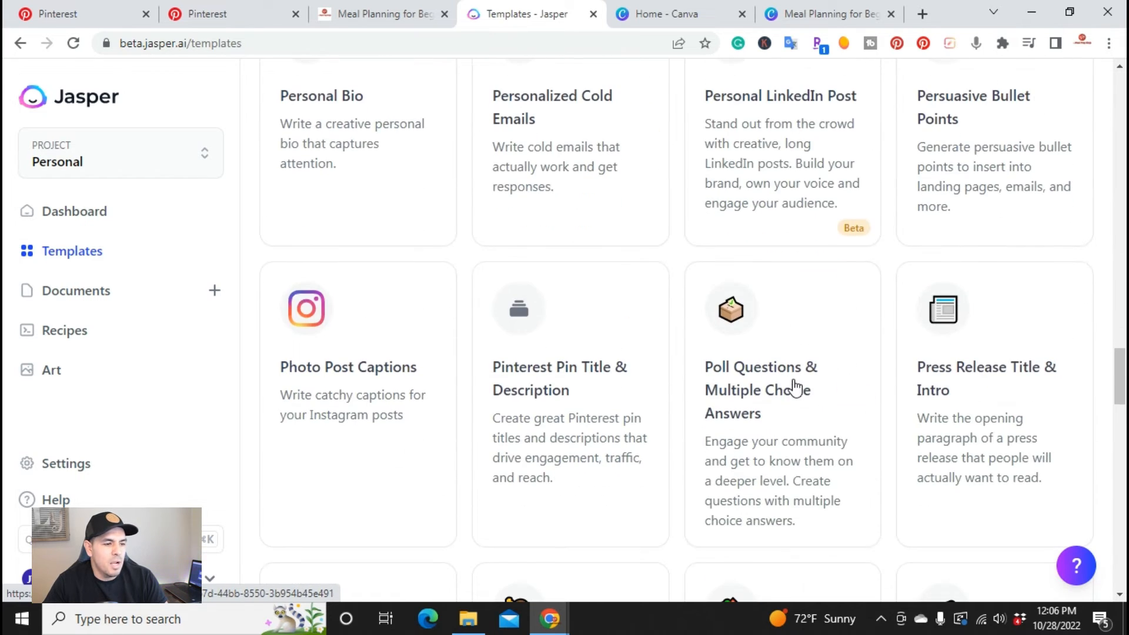
left_click(531, 383)
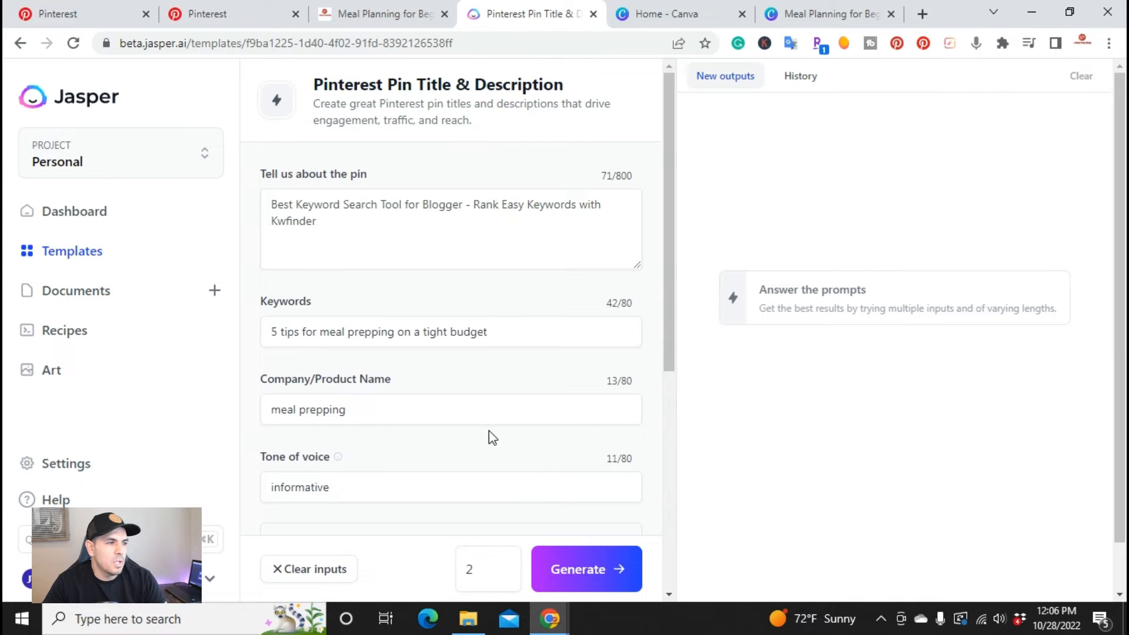
- Copy the article title "Meal Planning for Beginners: 10 Steps for Success" and replace the Jasper template's pin description prompt with it
left_click(382, 15)
right_click(377, 254)
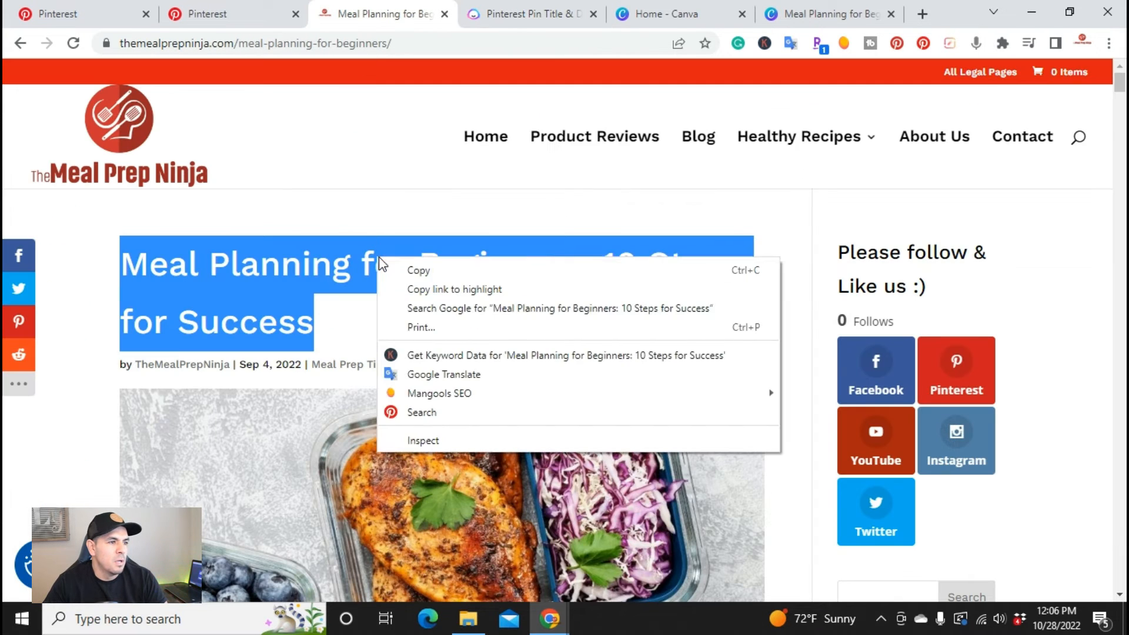
left_click(400, 266)
left_click(520, 15)
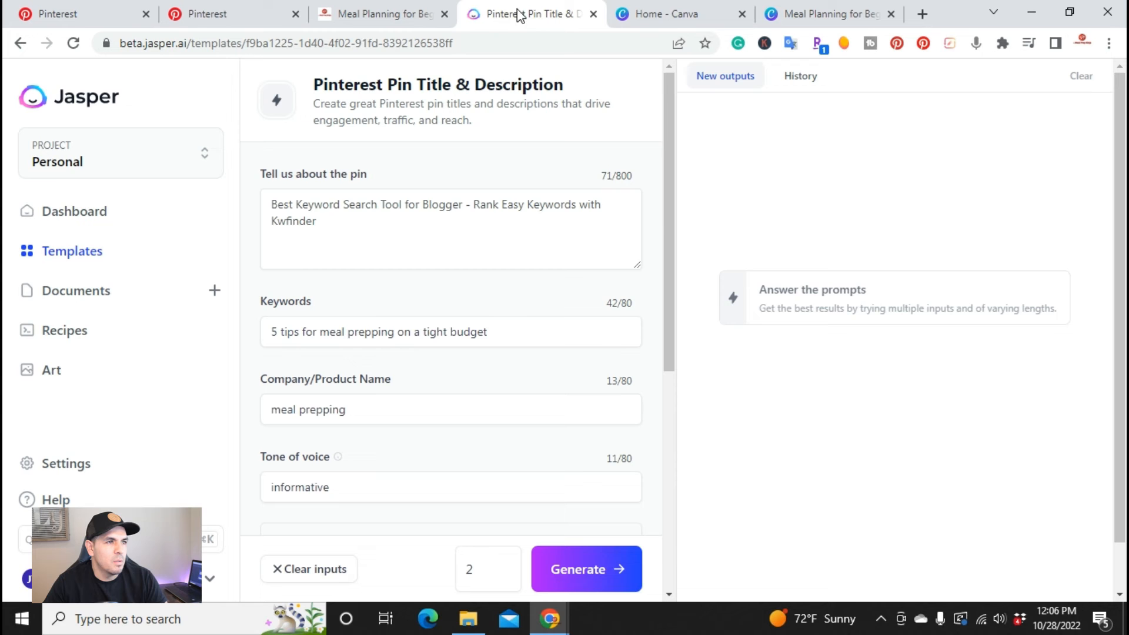
triple_click(444, 205)
right_click(436, 216)
left_click(459, 287)
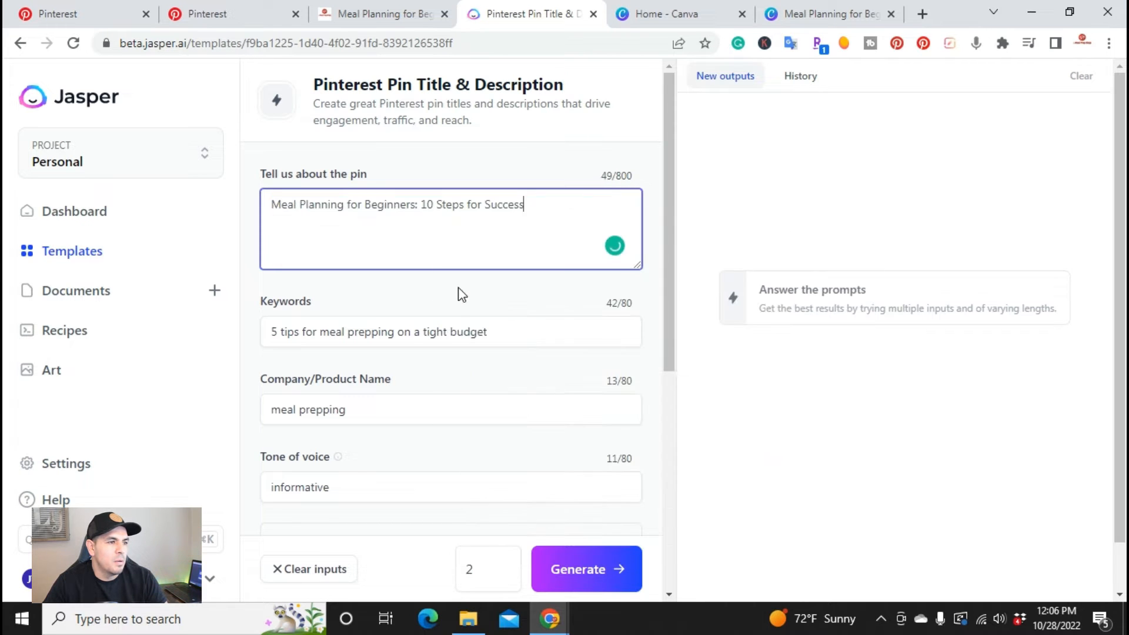
- Replace the template's keywords with "meal planning for beginners"
triple_click(372, 340)
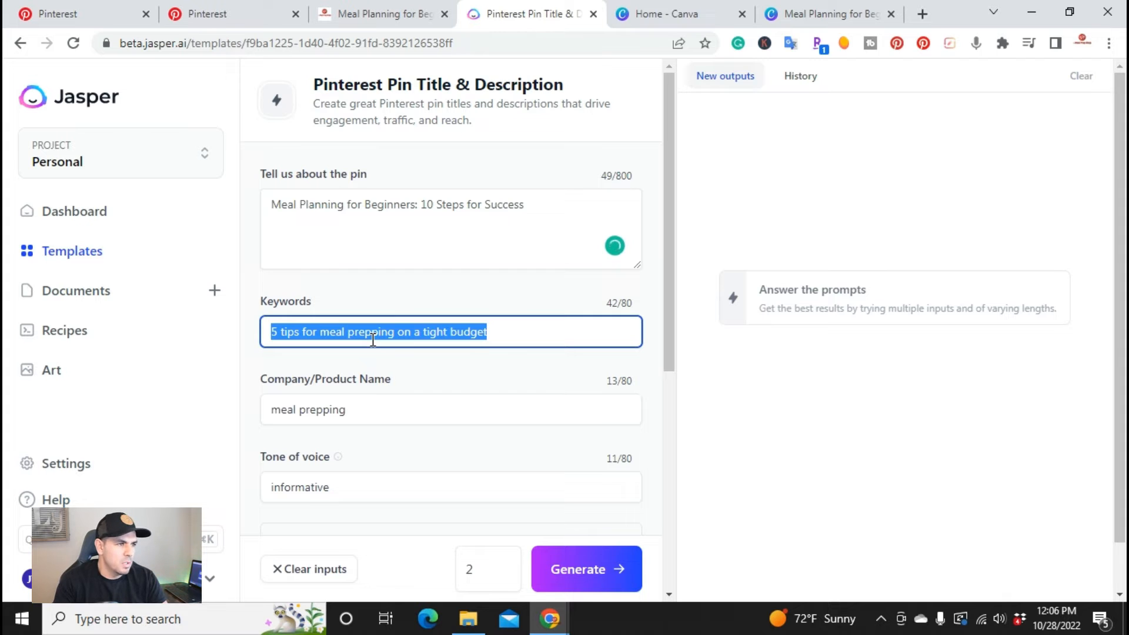
type("meal p")
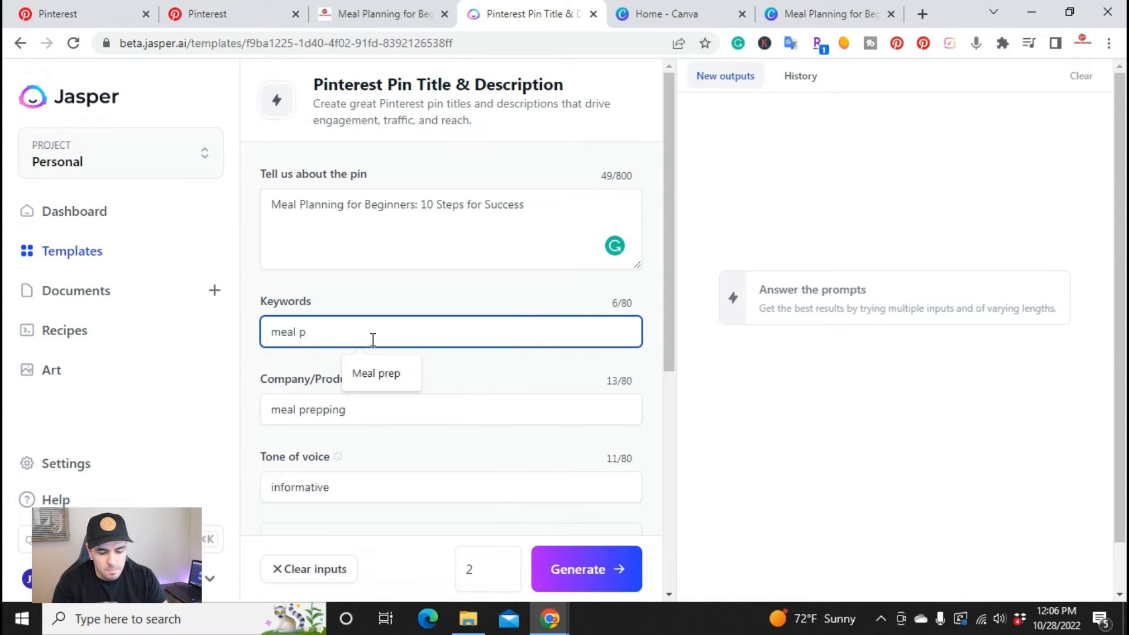
type("lanning for beginners")
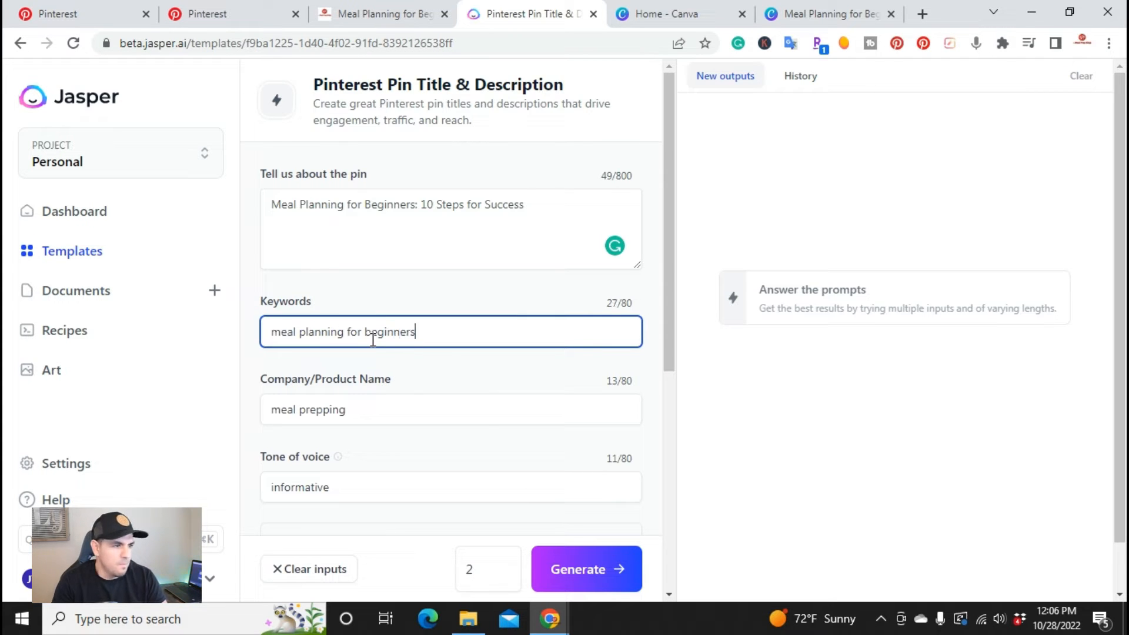
- Set the number of outputs to 3 and generate the pin titles and descriptions, keeping the existing product name and tone
left_click(379, 404)
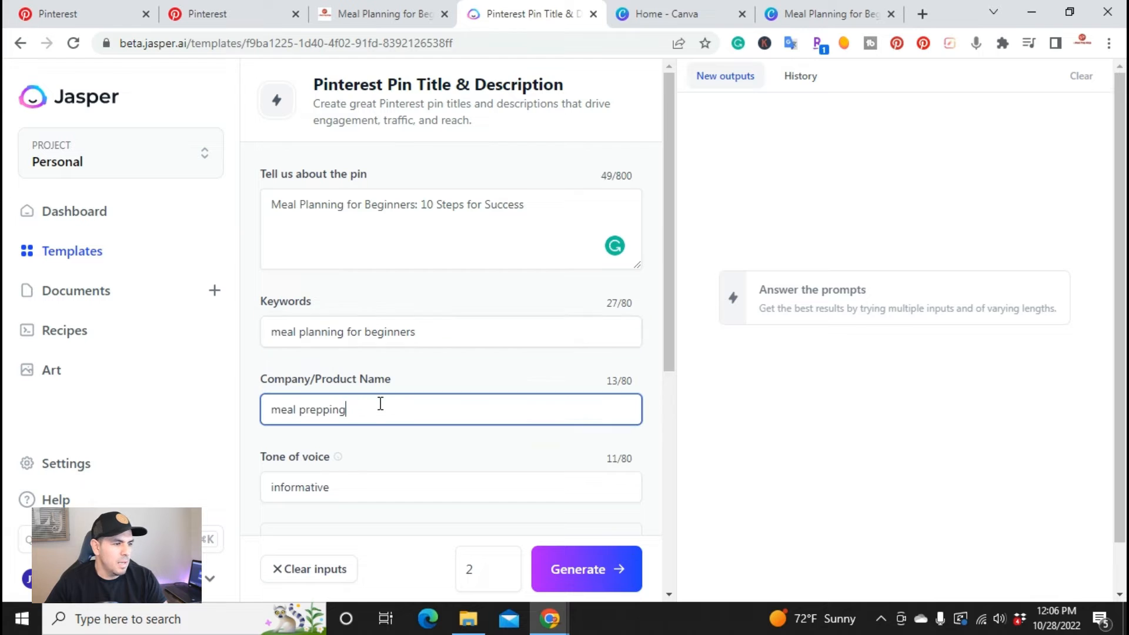
scroll(380, 403, "down", 1)
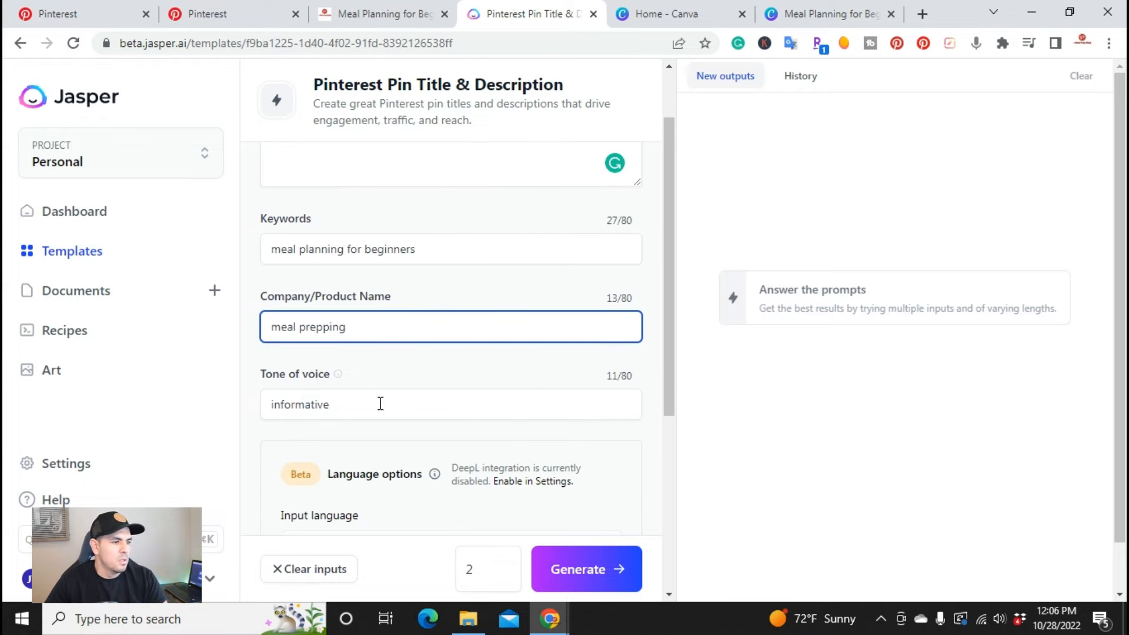
left_click_drag(478, 565, 457, 571)
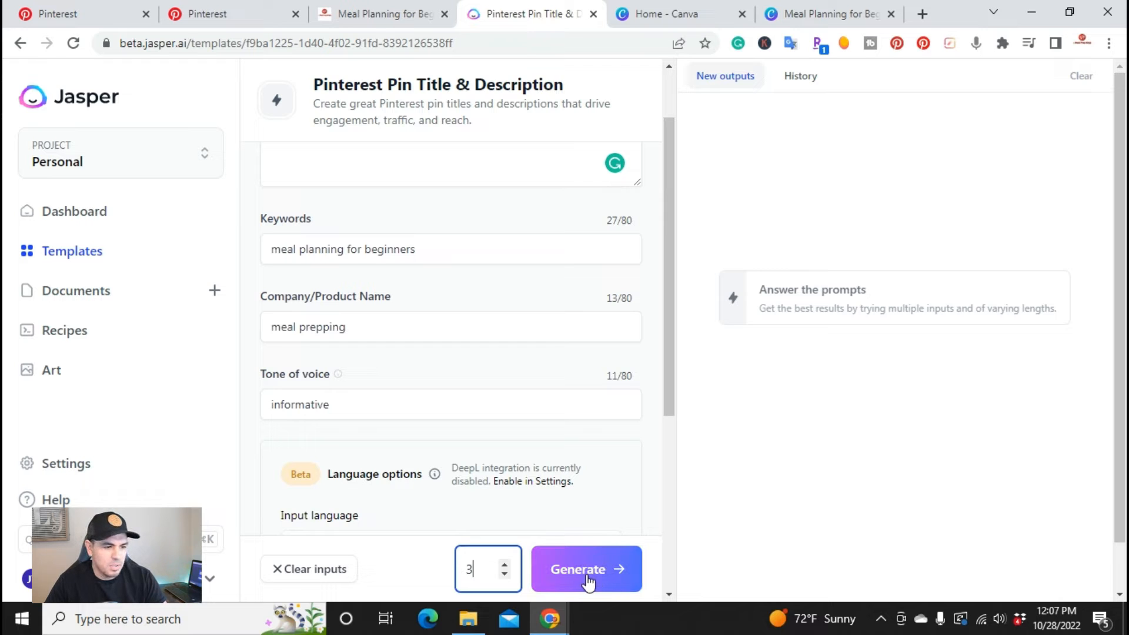
type("3")
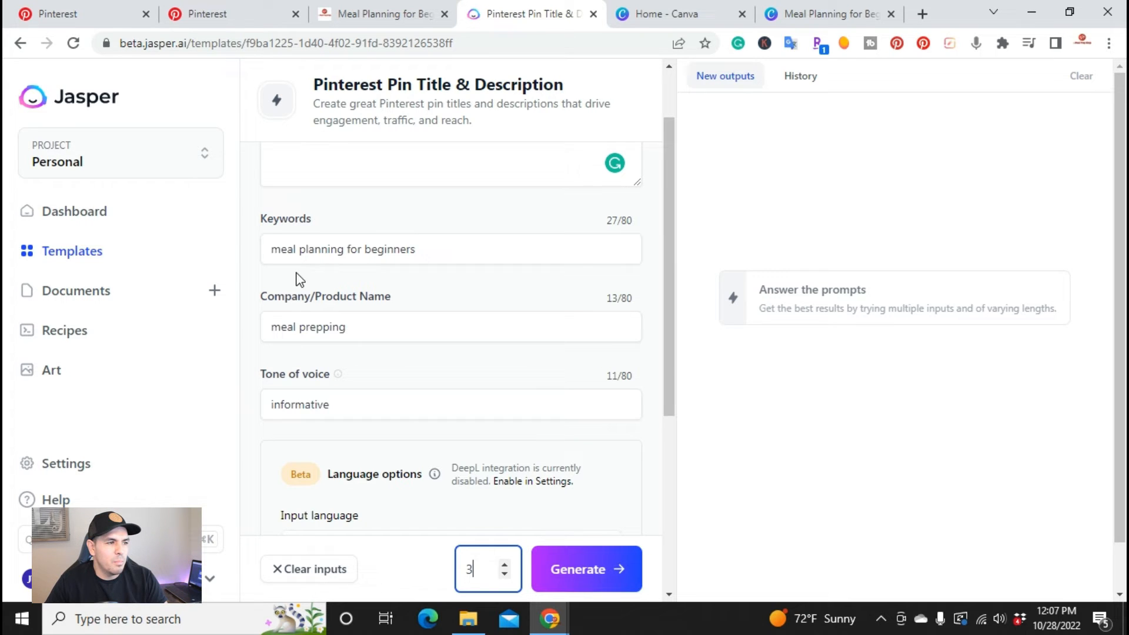
left_click(584, 570)
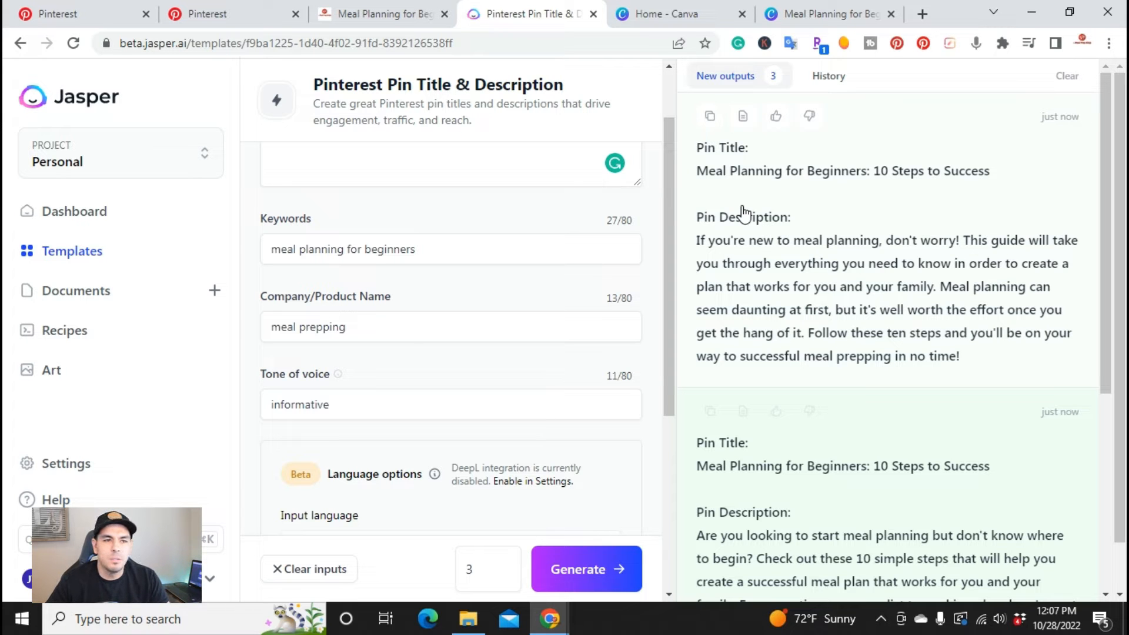
- Copy the title "Meal Planning for Beginners: 10 Steps to Success" from the first Jasper output and paste it as the Pinterest pin's title
left_click(817, 175)
triple_click(460, 250)
right_click(460, 247)
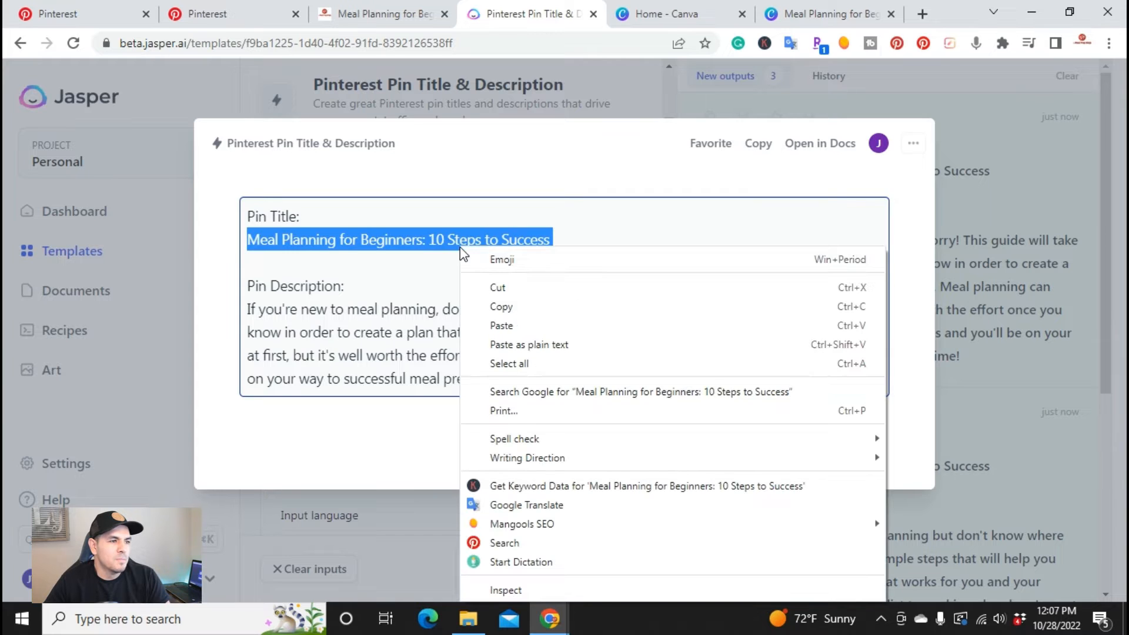
left_click(471, 304)
left_click(246, 8)
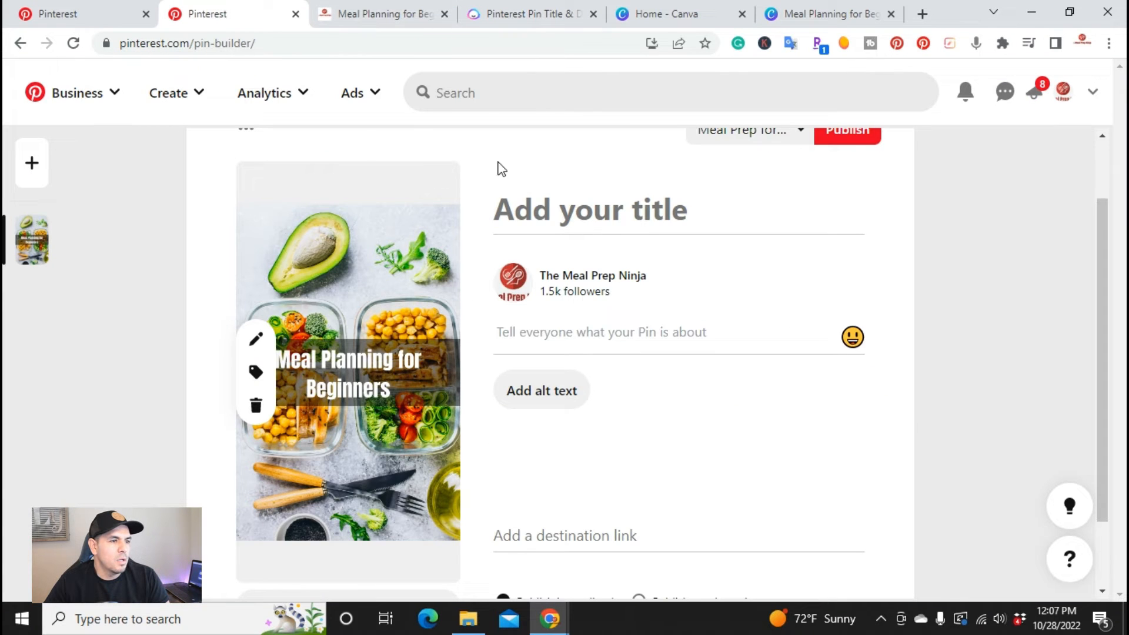
left_click(525, 209)
right_click(527, 211)
left_click(562, 336)
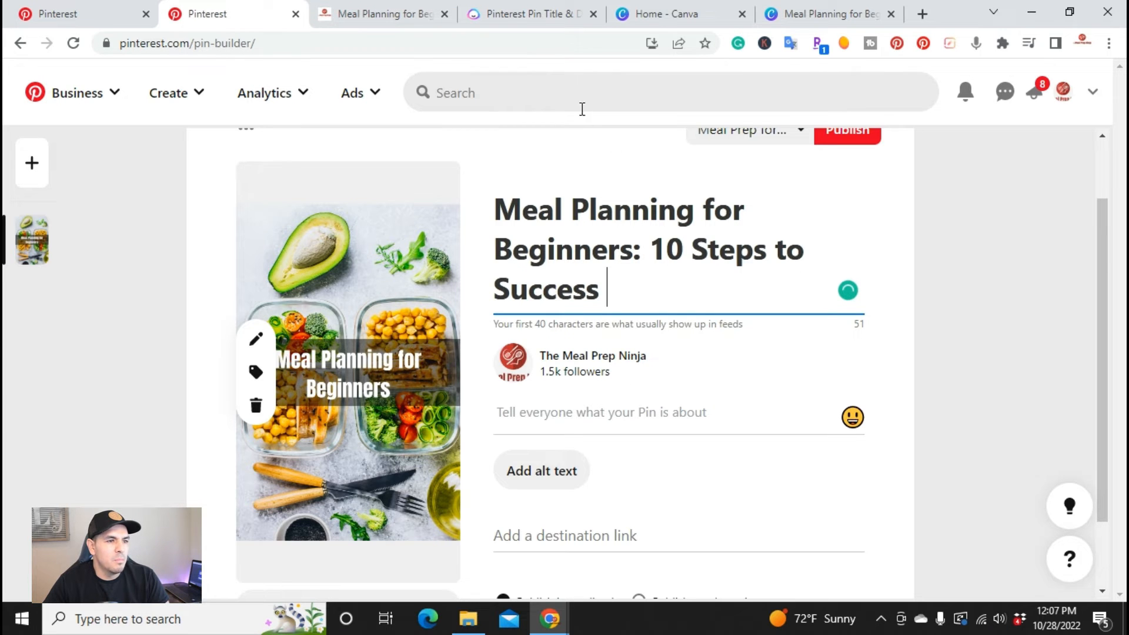
- Copy the pin description from the opened Jasper output and paste it as the Pinterest pin's description
left_click(532, 13)
left_click_drag(590, 379, 250, 307)
right_click(250, 308)
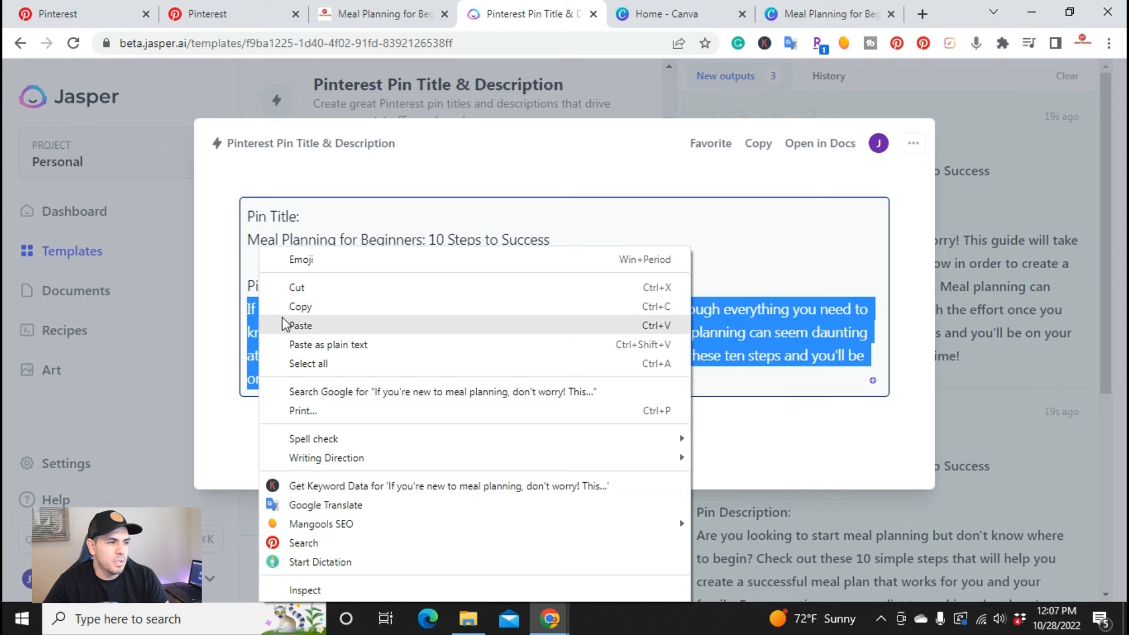
left_click(297, 305)
left_click(365, 9)
left_click(257, 5)
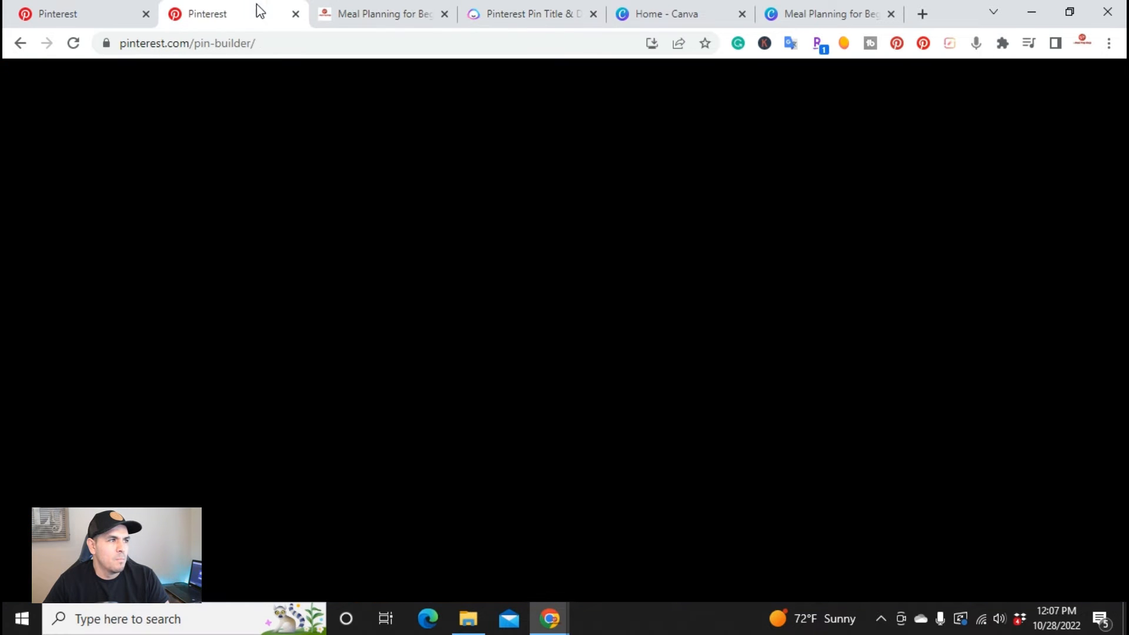
left_click(512, 419)
right_click(512, 419)
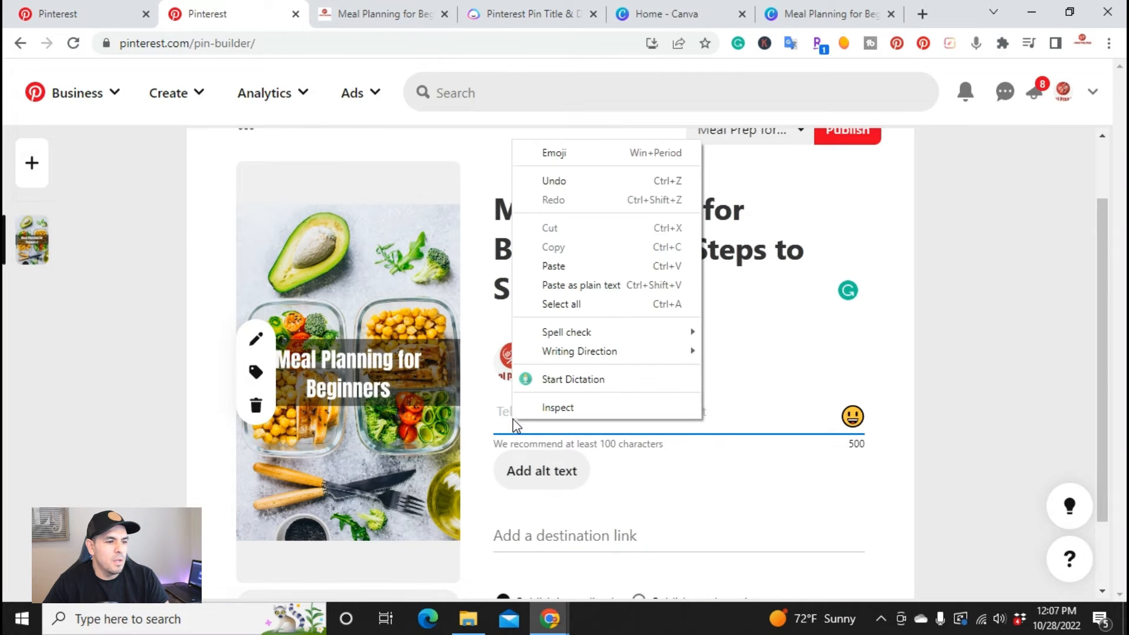
left_click(553, 266)
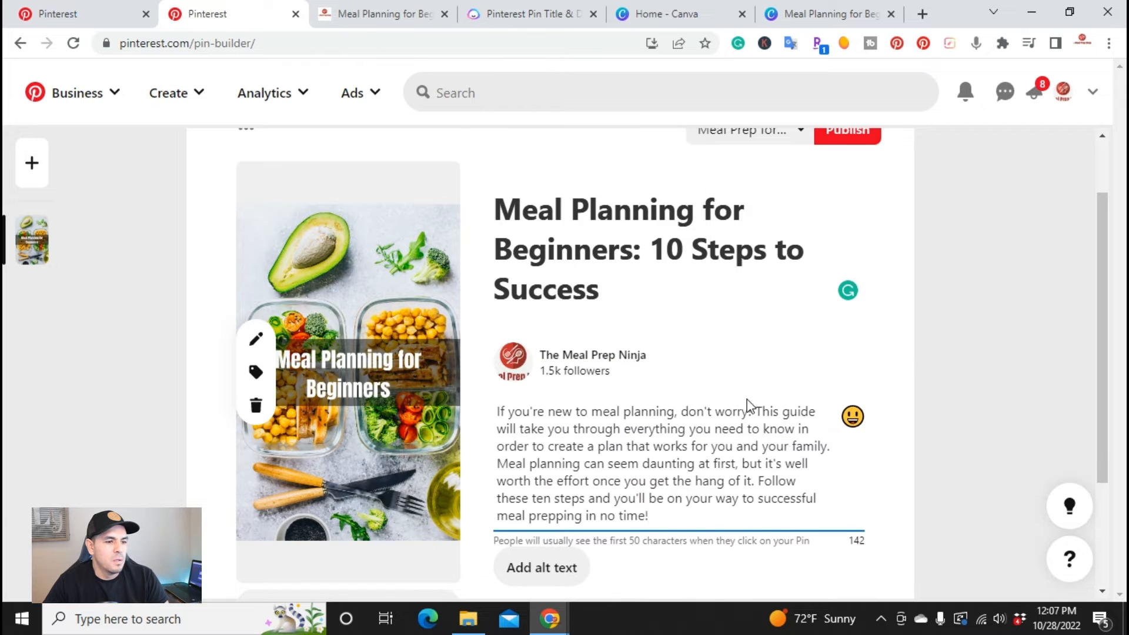
scroll(747, 406, "down", 1)
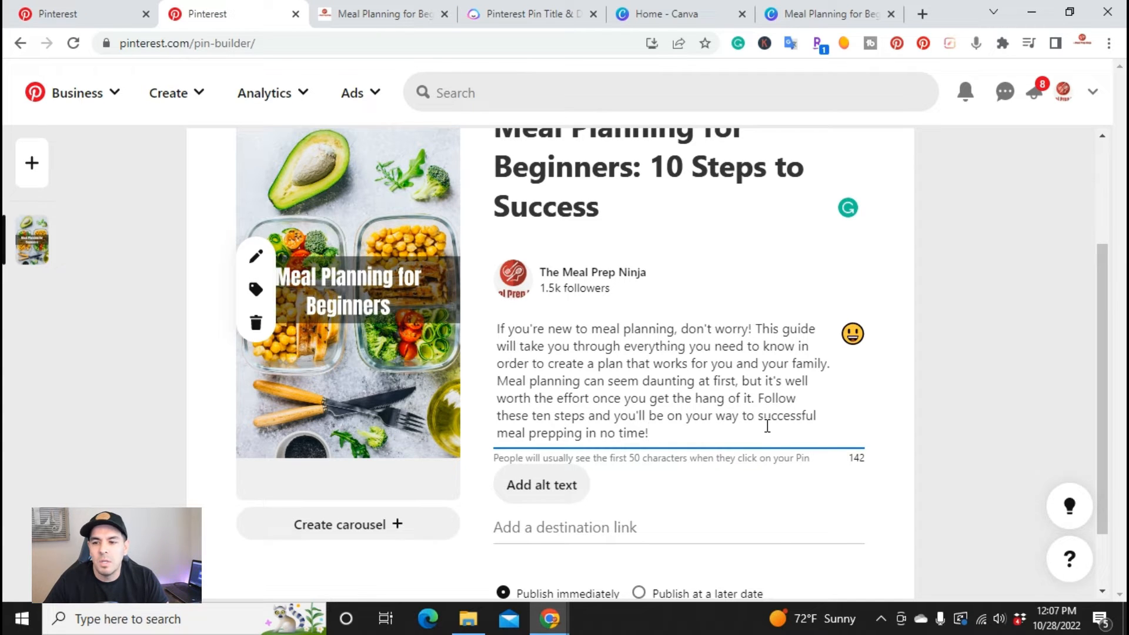
left_click(383, 13)
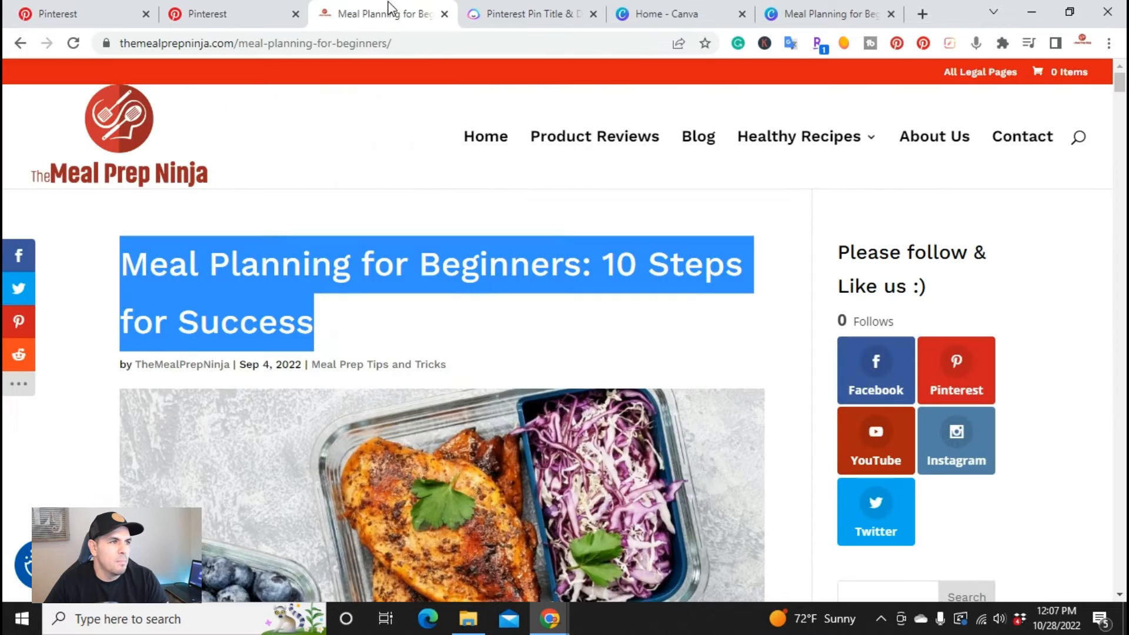
double_click(298, 42)
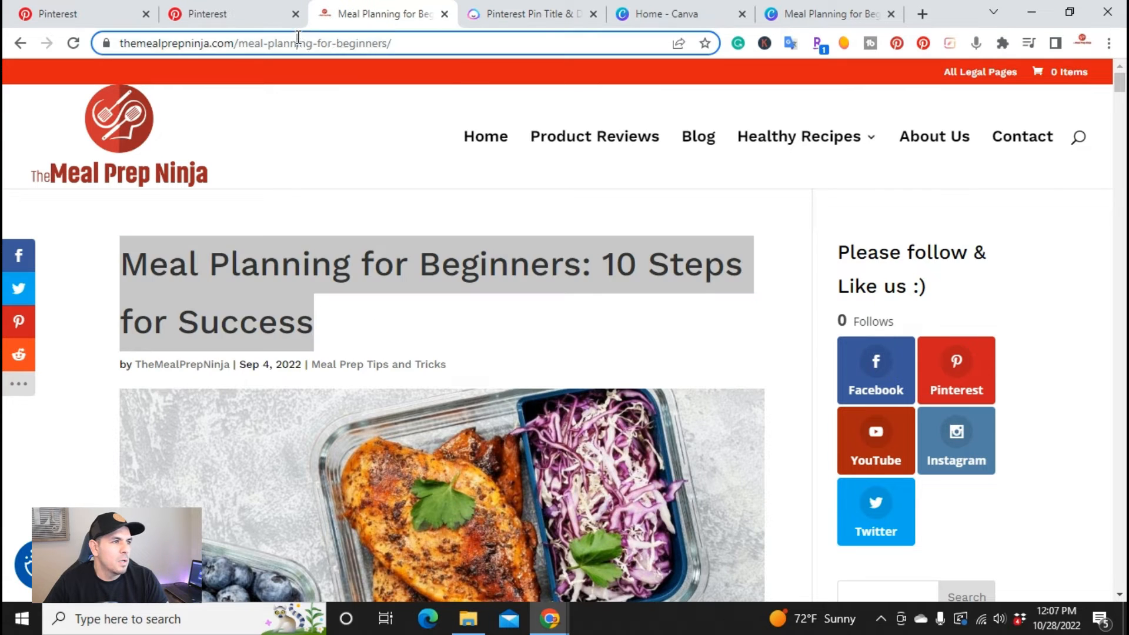
double_click(299, 39)
triple_click(298, 40)
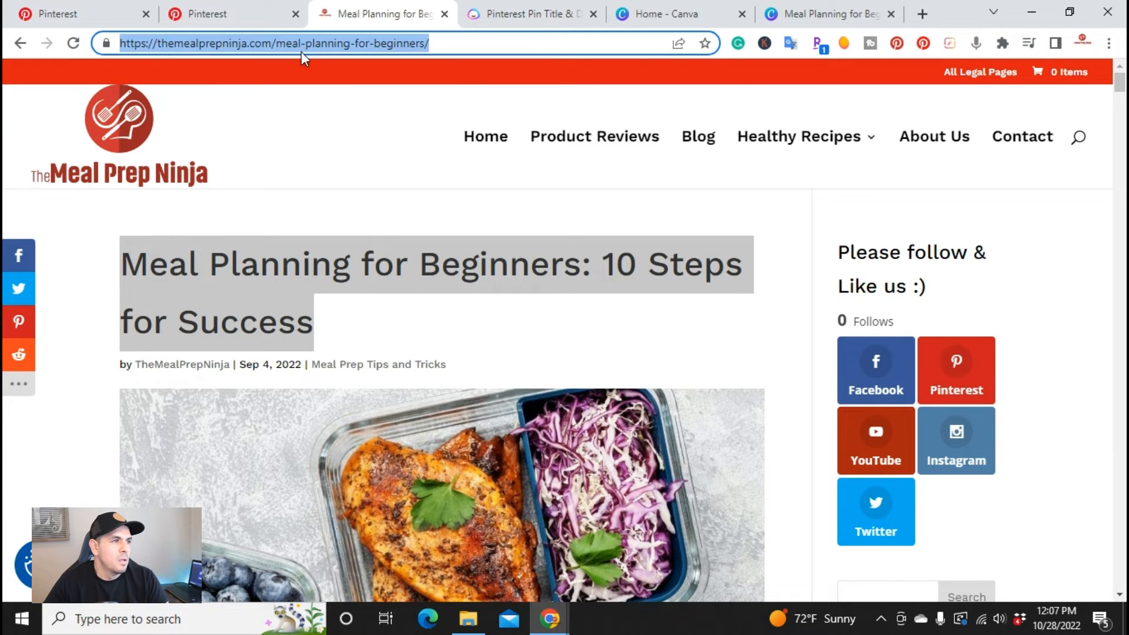
right_click(301, 52)
left_click(347, 169)
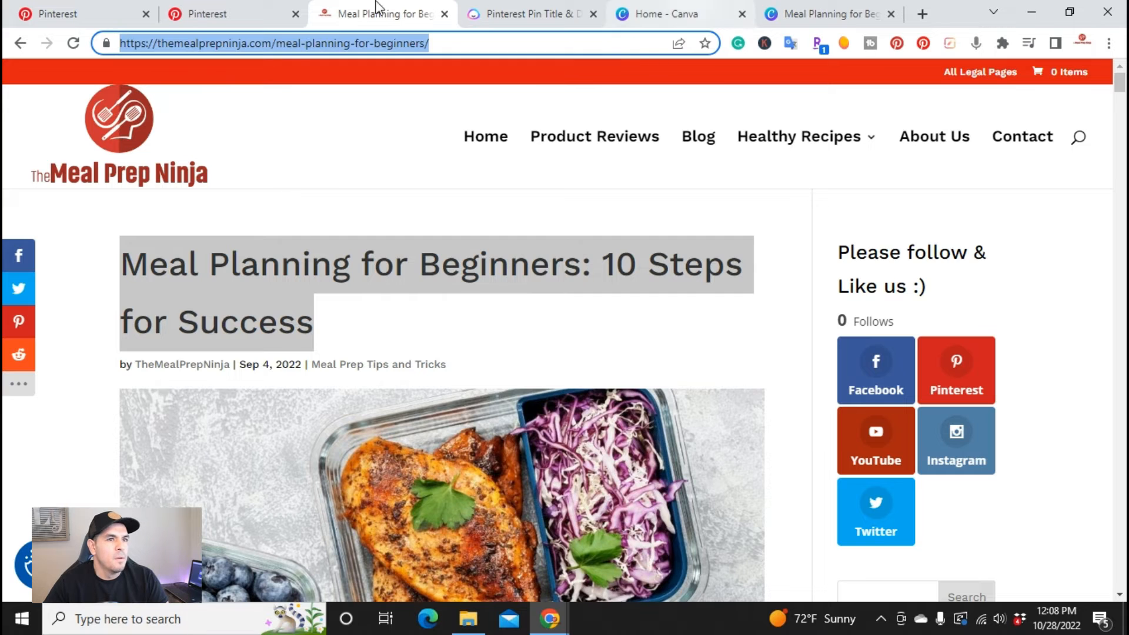
left_click(235, 11)
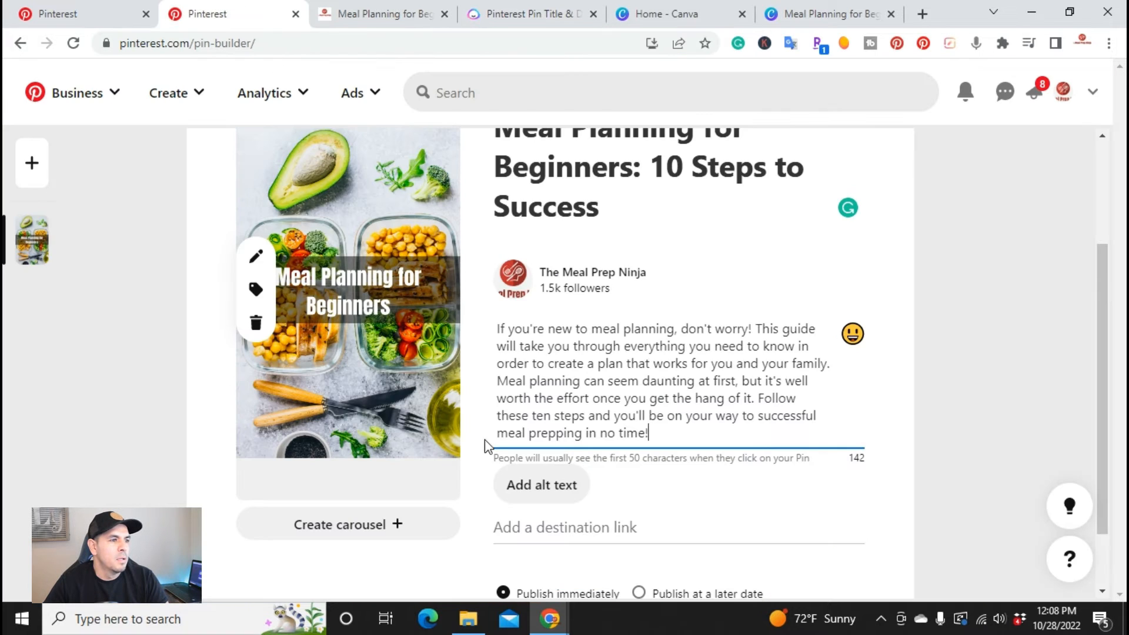
left_click(529, 526)
right_click(530, 528)
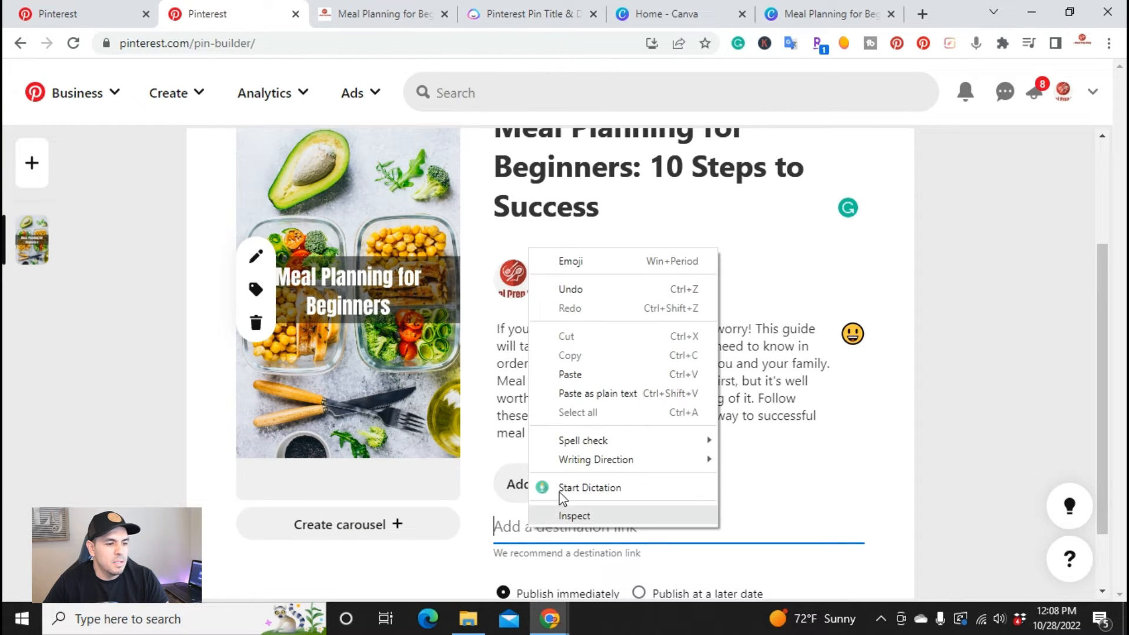
left_click(582, 378)
- Review the finished pin and publish it to the "Meal Prep for the week" board
scroll(848, 437, "up", 3)
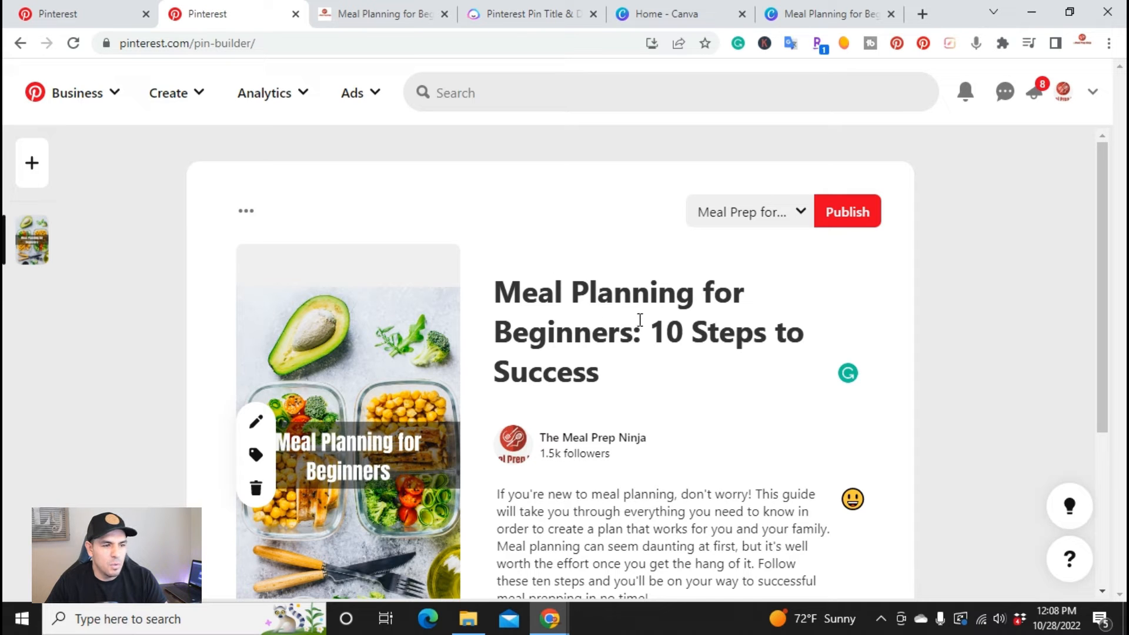
scroll(640, 318, "down", 2)
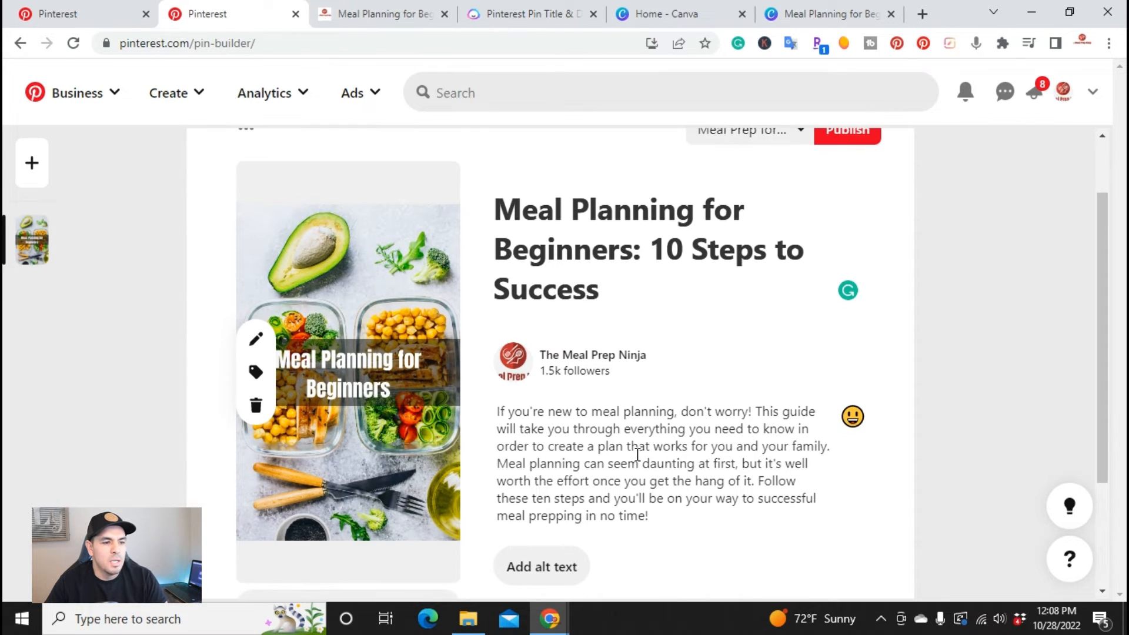
scroll(638, 454, "up", 1)
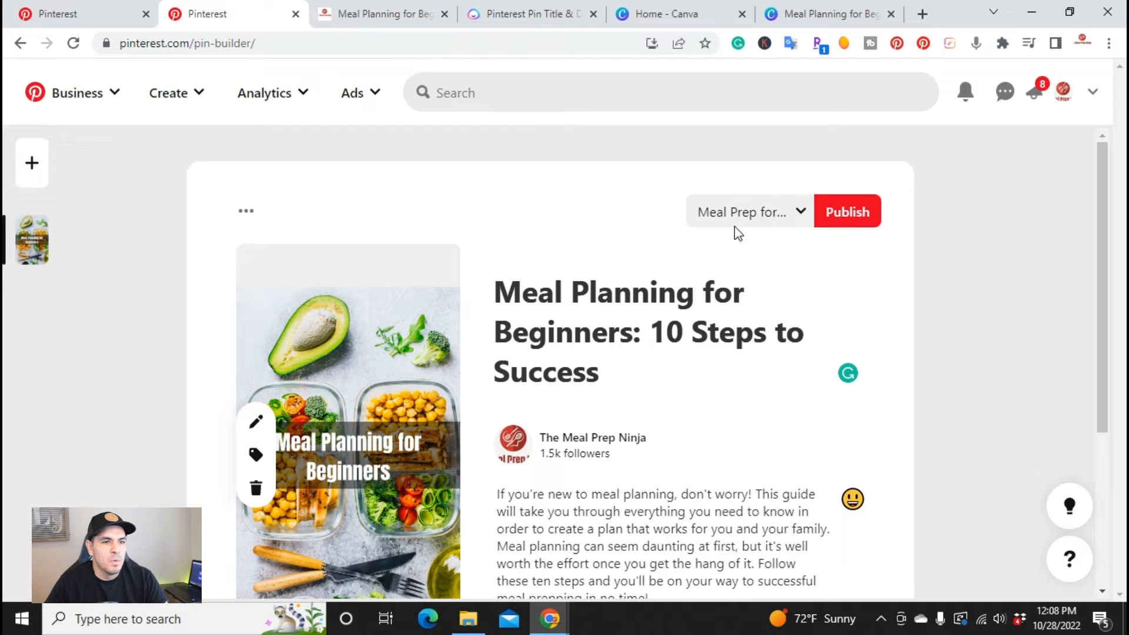
left_click(798, 212)
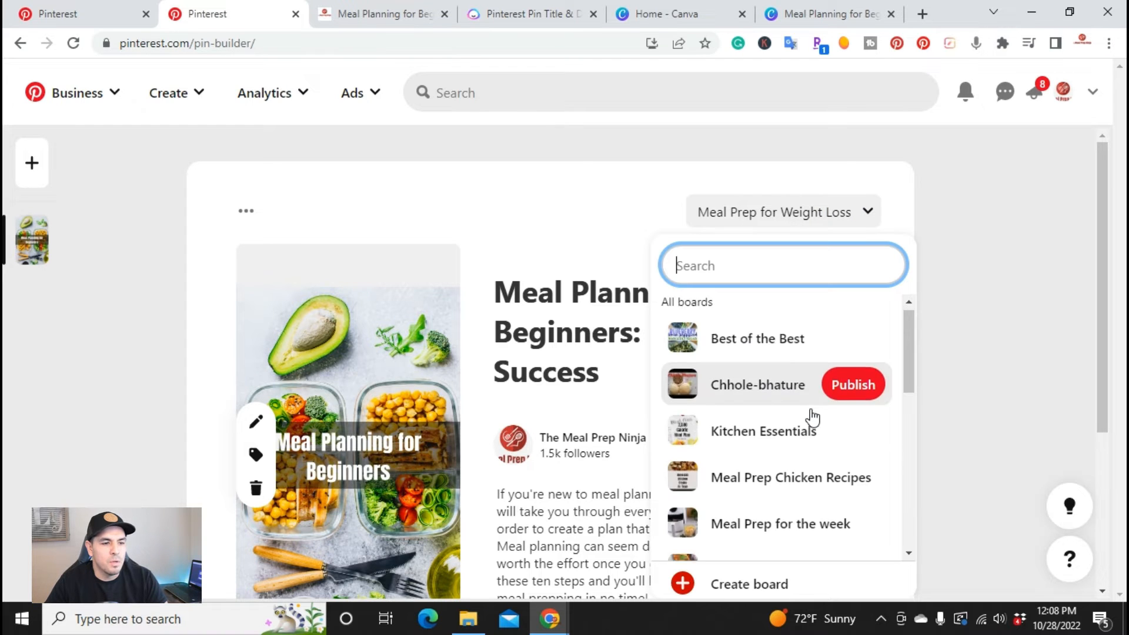
scroll(812, 419, "down", 4)
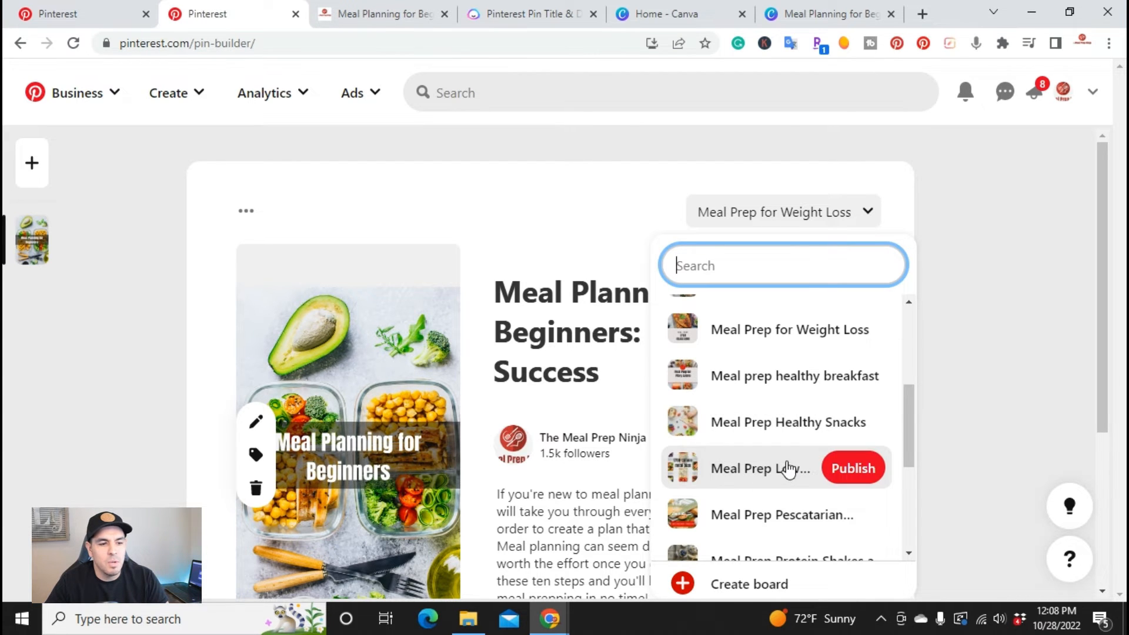
scroll(776, 448, "up", 2)
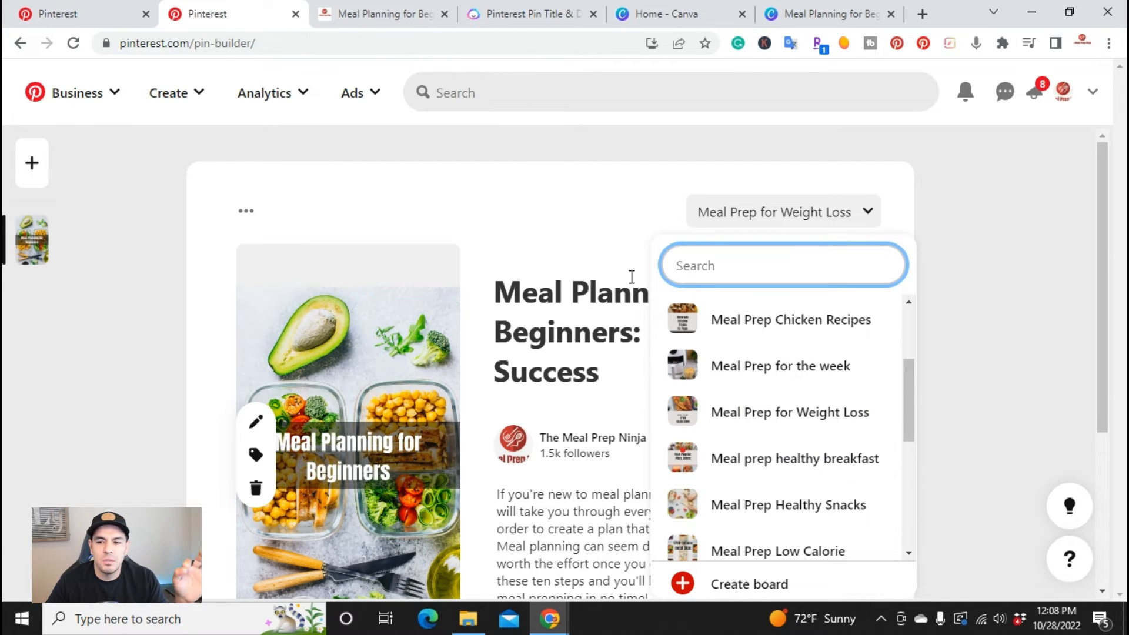
left_click(493, 9)
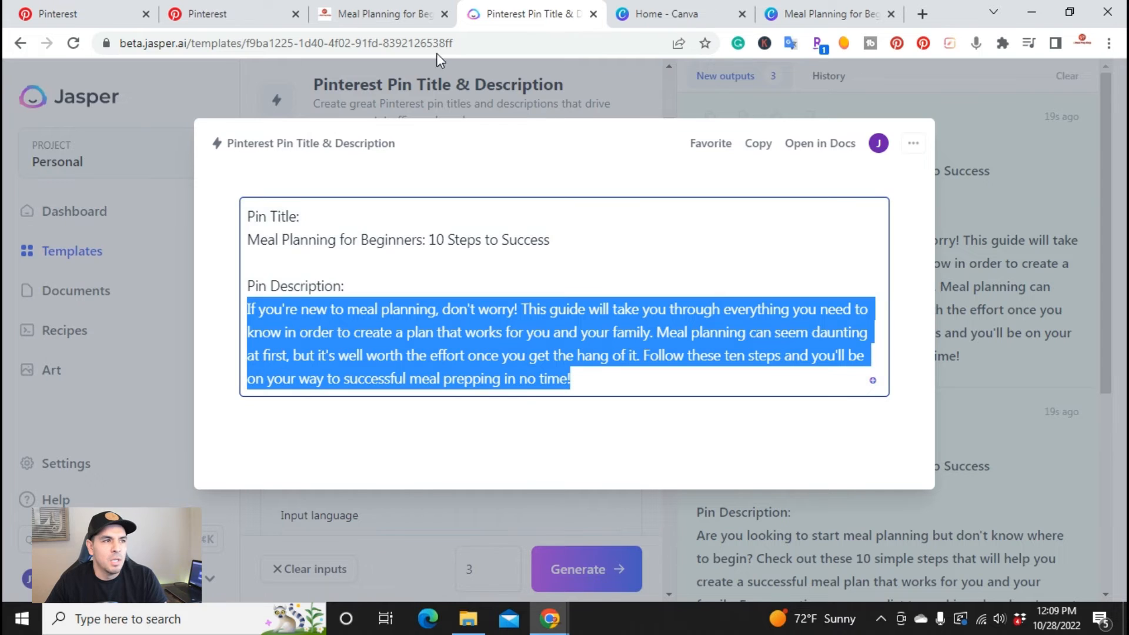
left_click(318, 8)
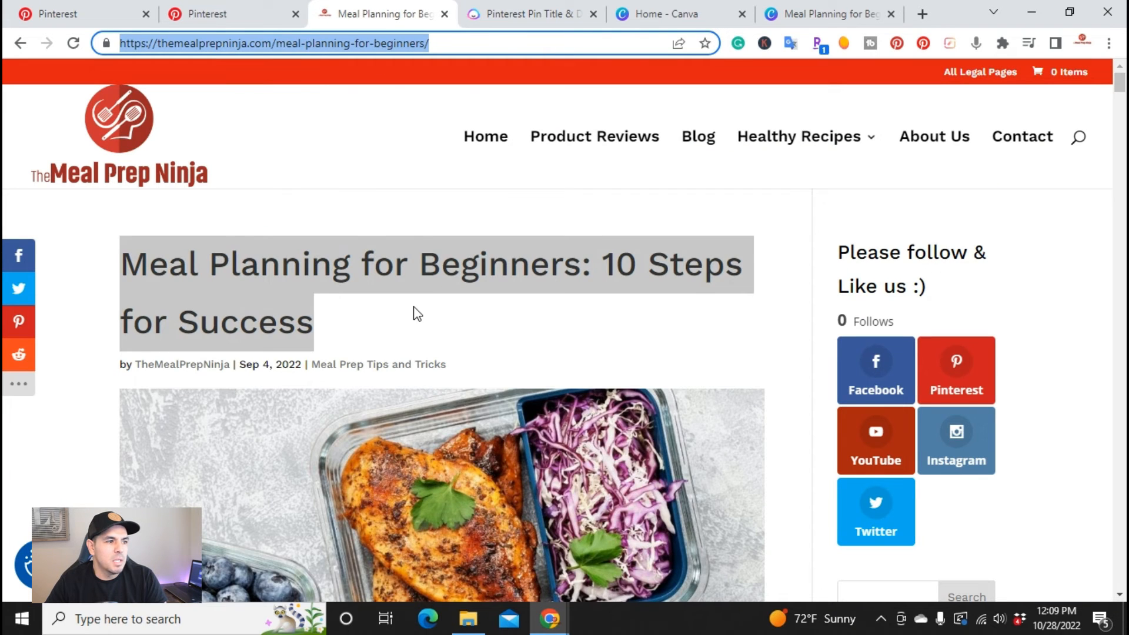
left_click(229, 13)
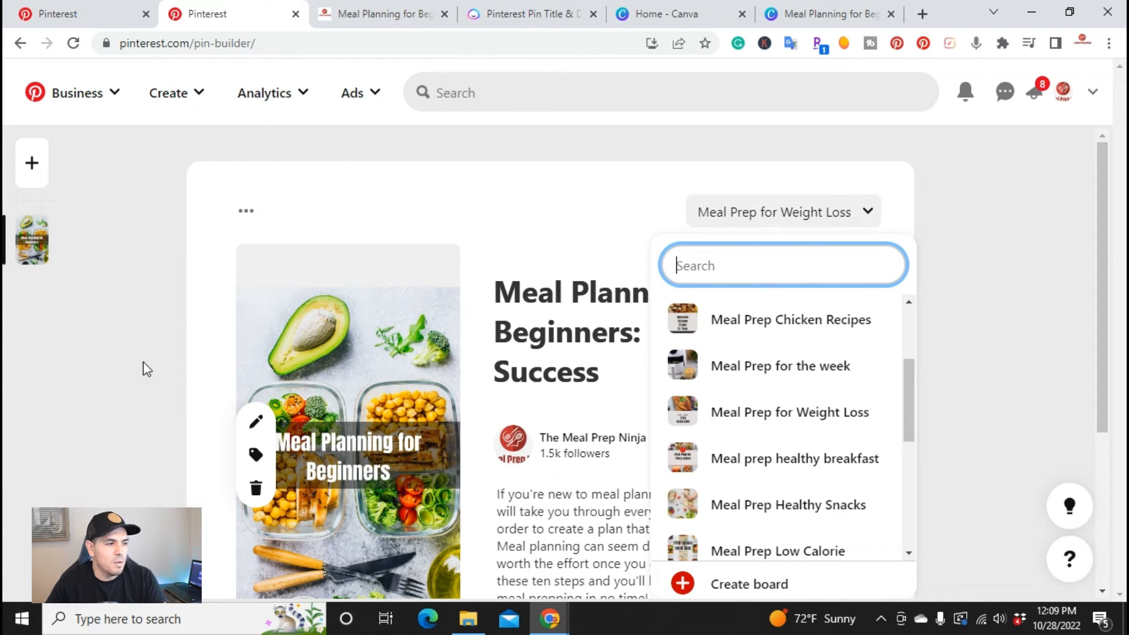
mouse_move(716, 400)
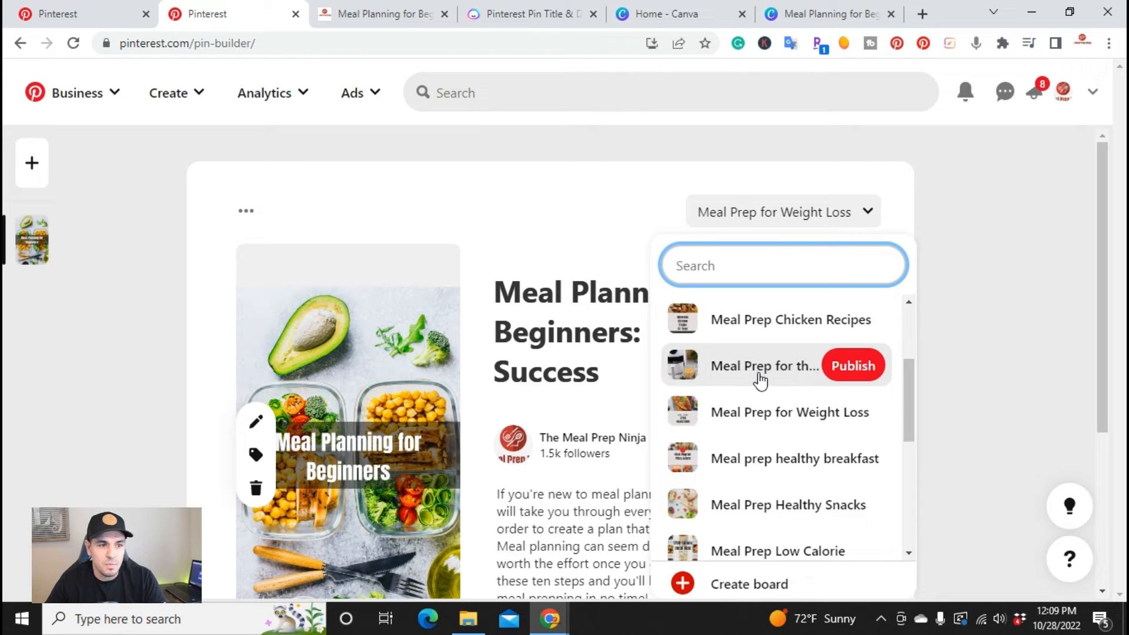
left_click(868, 371)
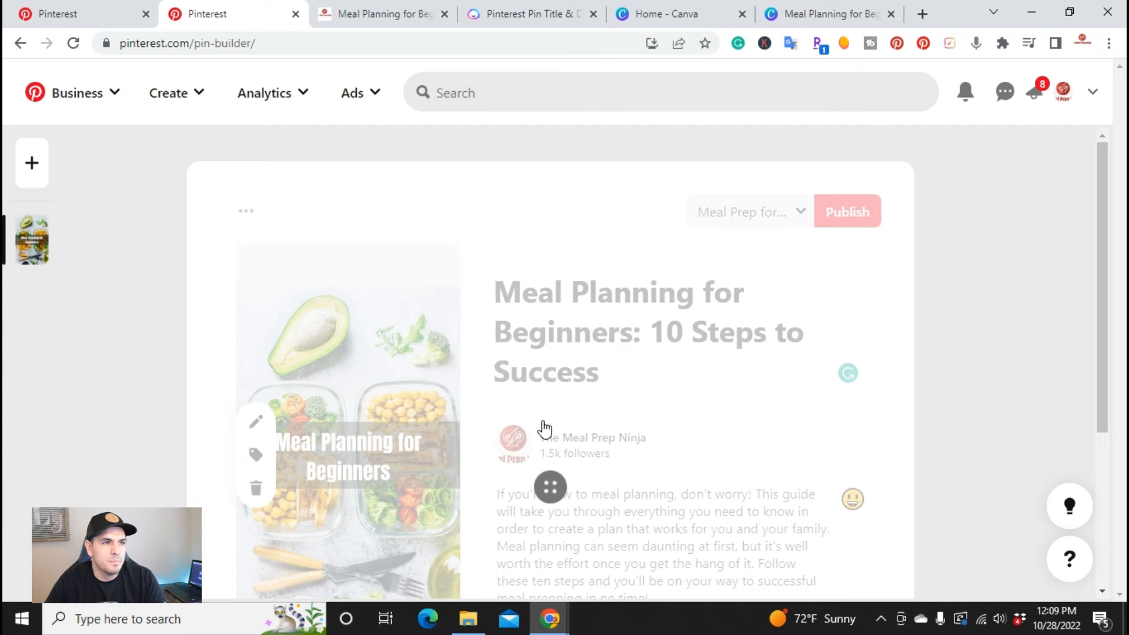
- Switch to the "Meal Planning for Beginners" design in Canva and dismiss the completed download notice
left_click(664, 9)
left_click(797, 12)
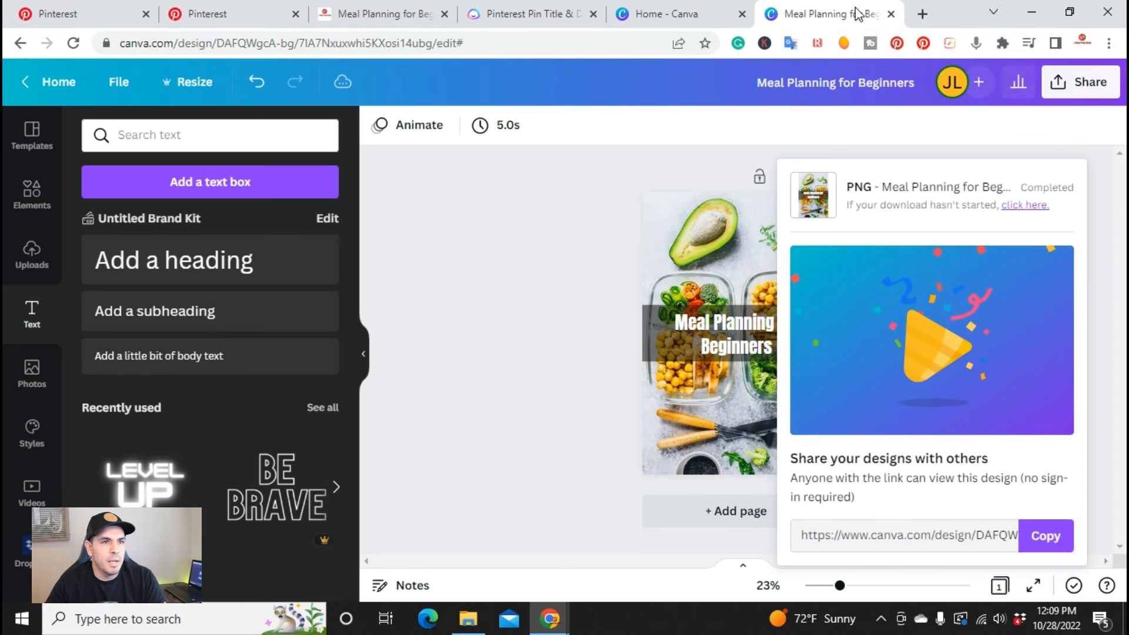
left_click(471, 532)
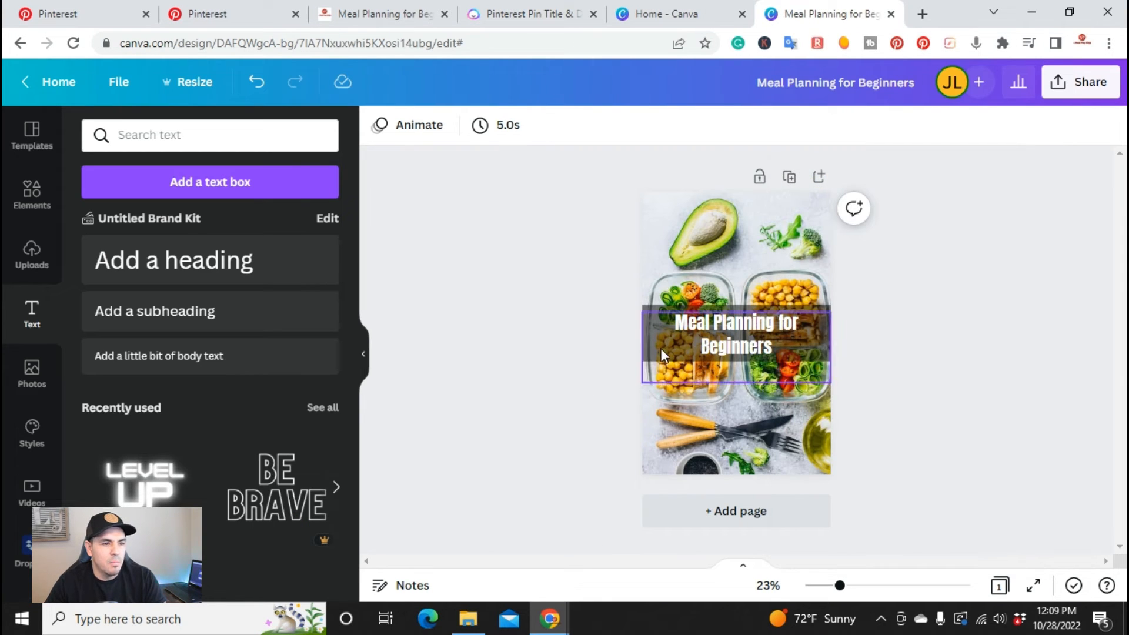
- Extend the dark rectangle behind the title both upward and downward so it covers more of the food containers
left_click(824, 340)
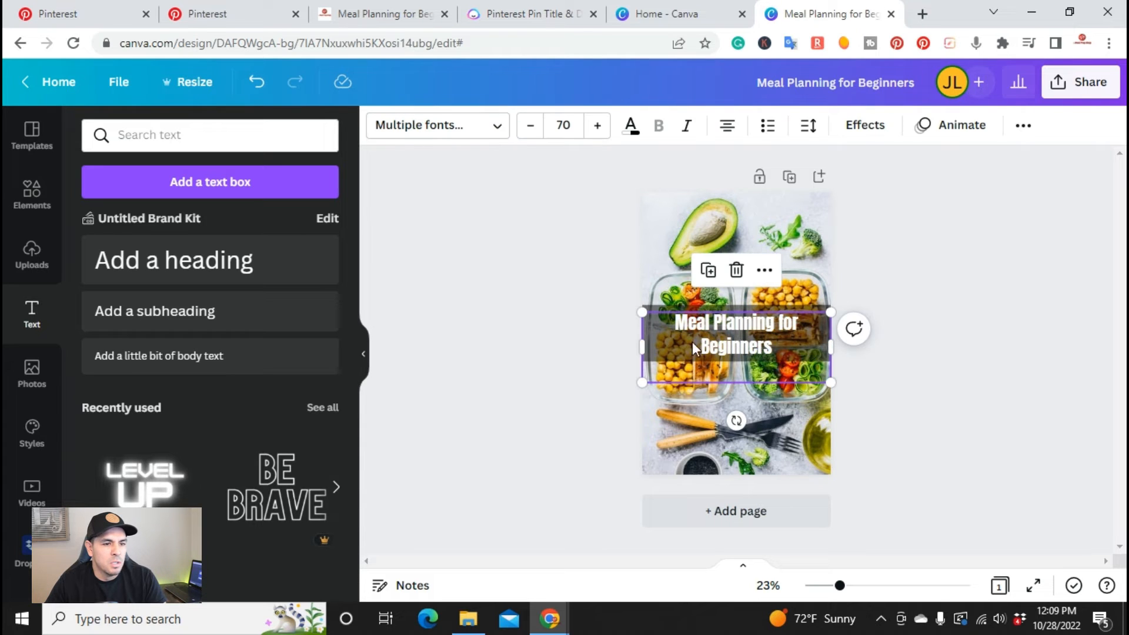
left_click(502, 348)
left_click(645, 312)
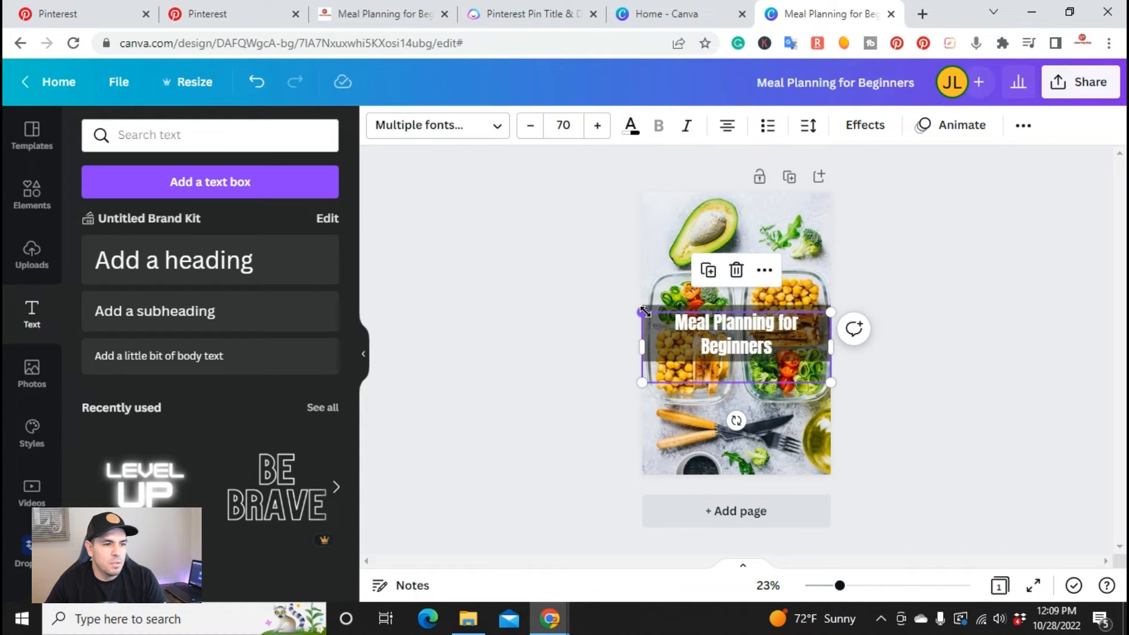
left_click(577, 298)
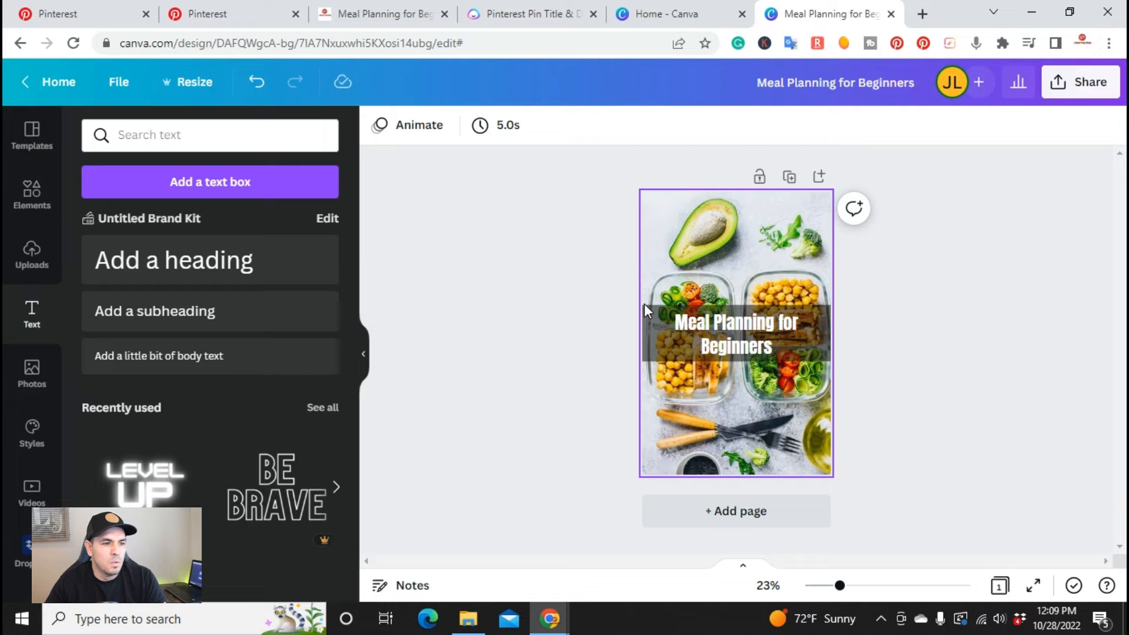
left_click(655, 308)
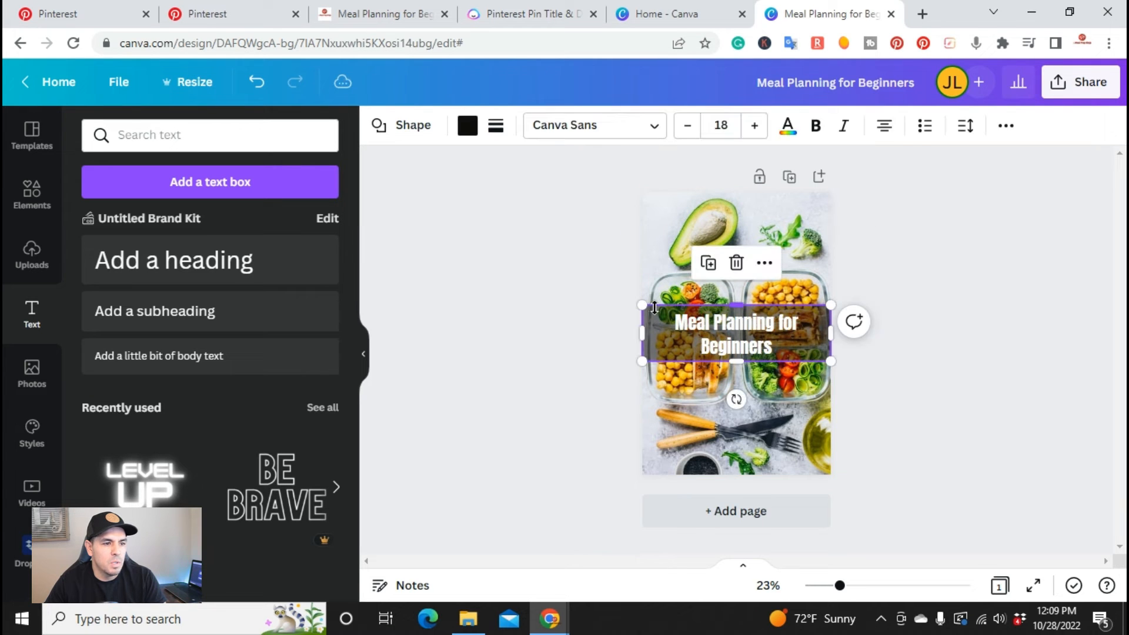
left_click_drag(741, 302, 742, 266)
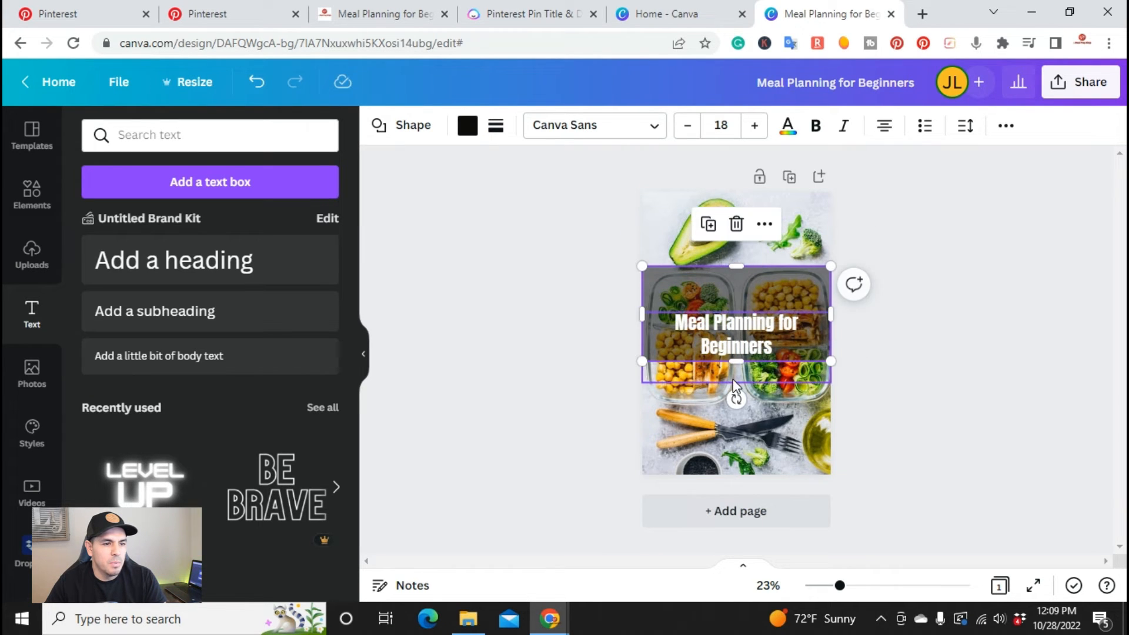
left_click_drag(736, 361, 735, 397)
left_click(506, 346)
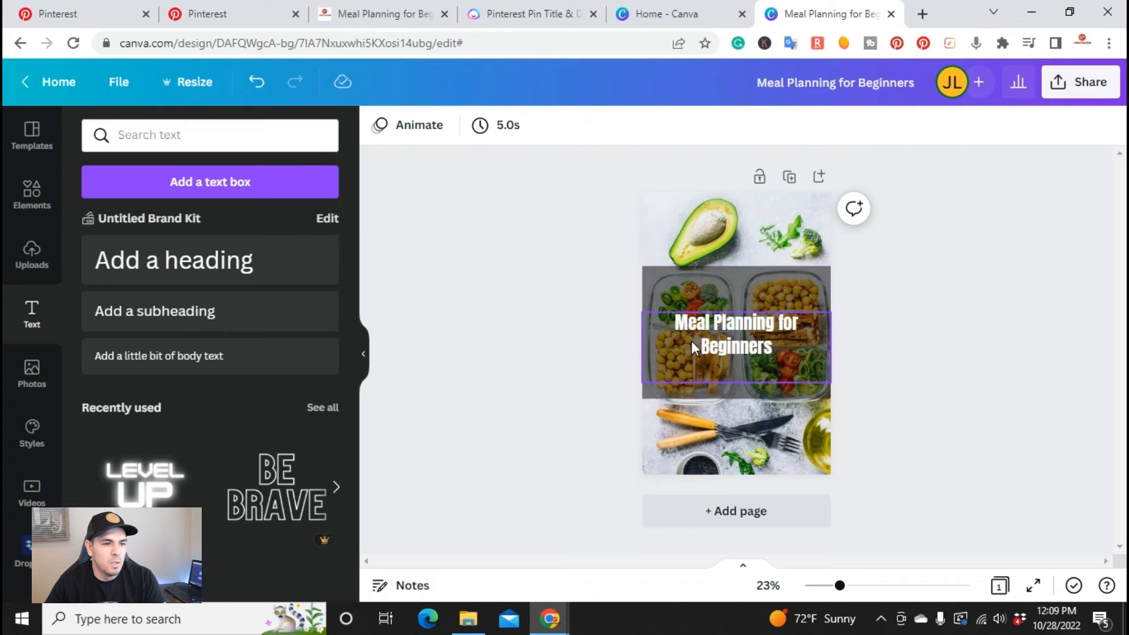
- Enlarge the "Meal Planning for Beginners" title to about font size 94.4, keeping it within the width of the design
left_click(767, 347)
left_click_drag(768, 348, 688, 331)
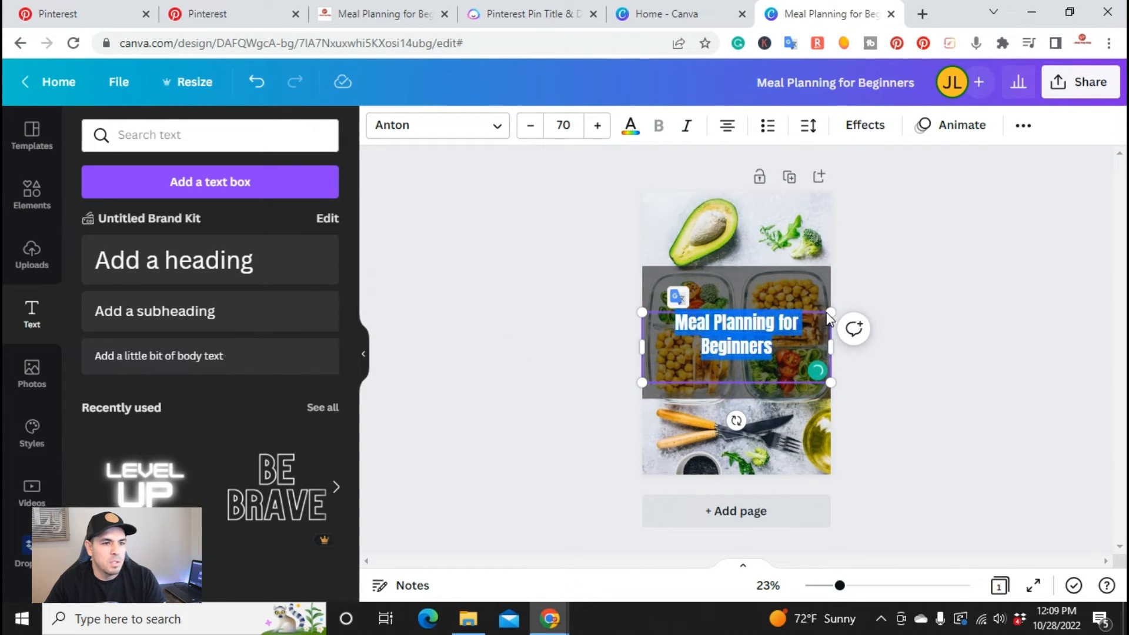
left_click_drag(831, 310, 876, 295)
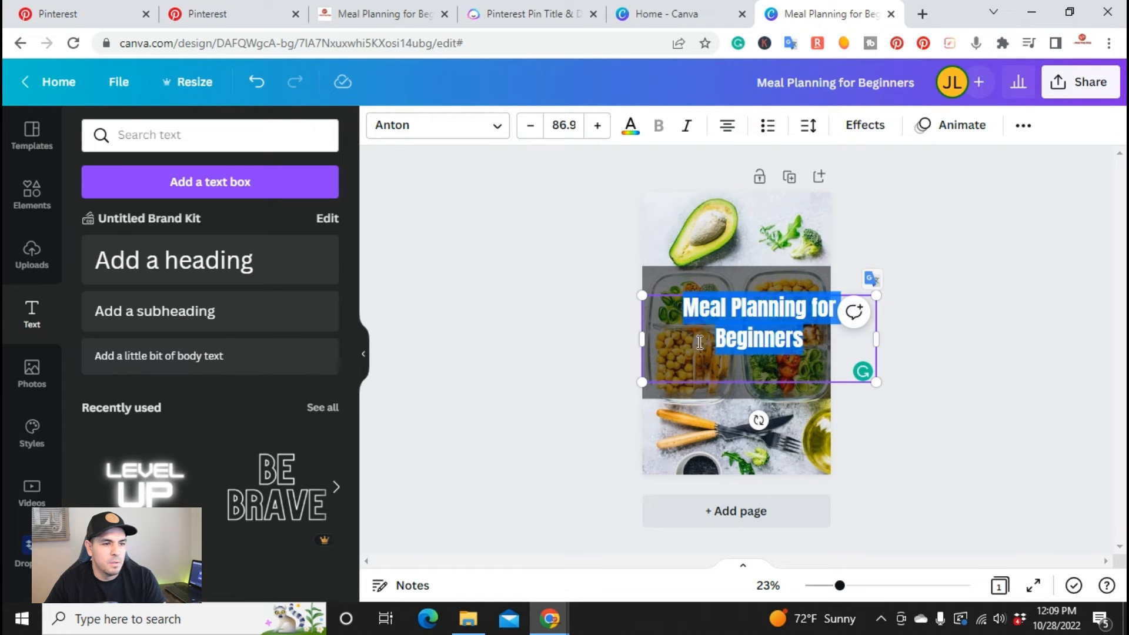
left_click(601, 418)
left_click(652, 378)
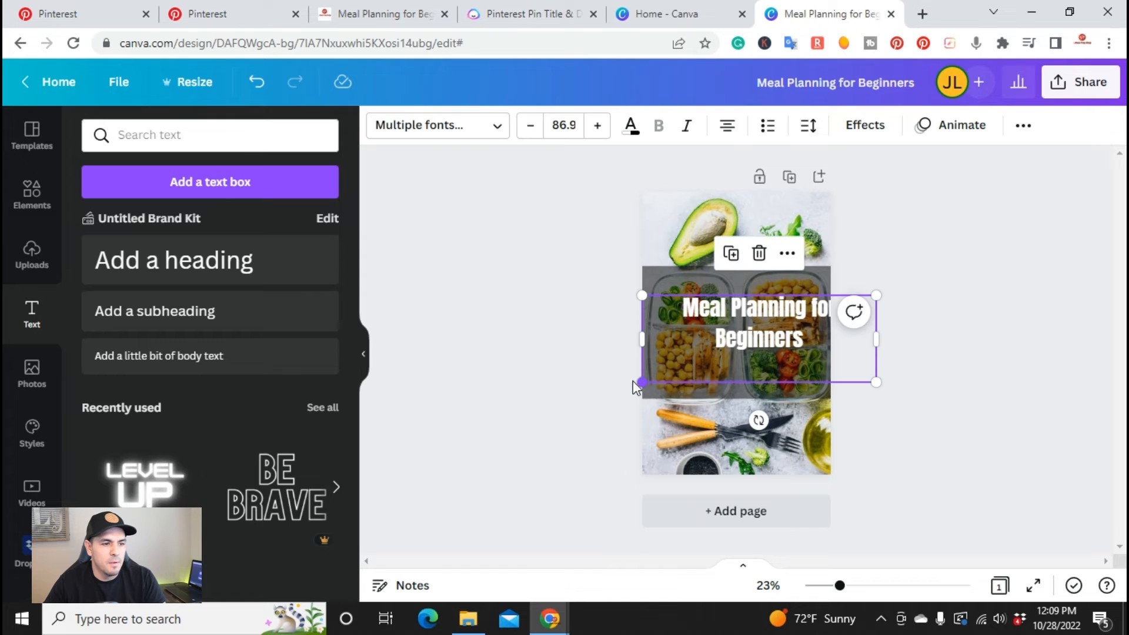
left_click_drag(636, 382, 610, 407)
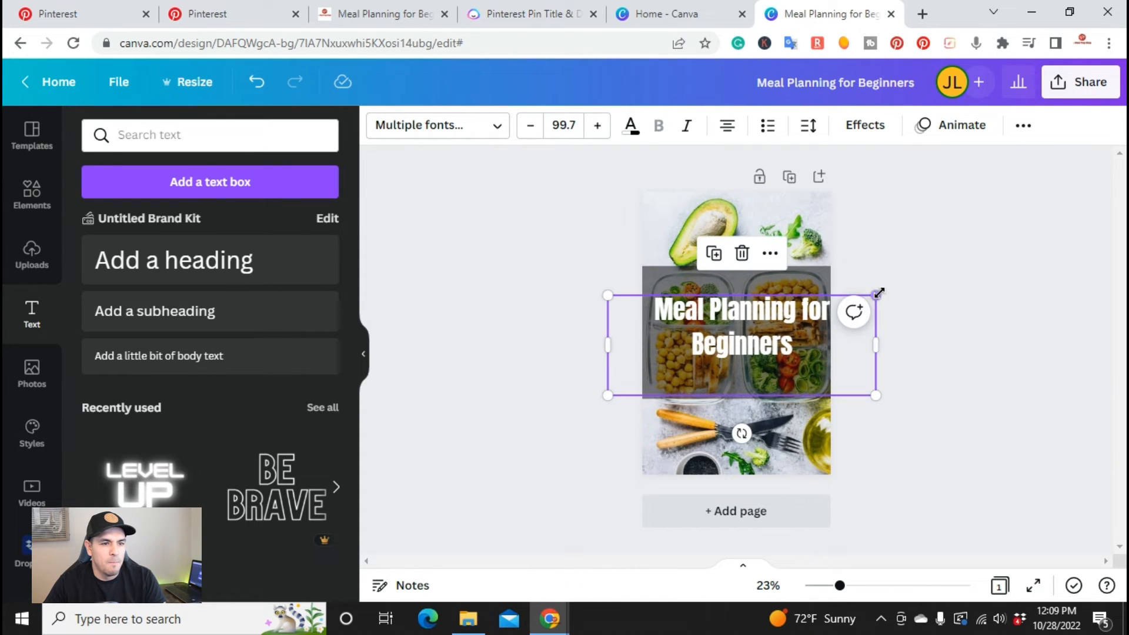
left_click_drag(879, 293, 862, 301)
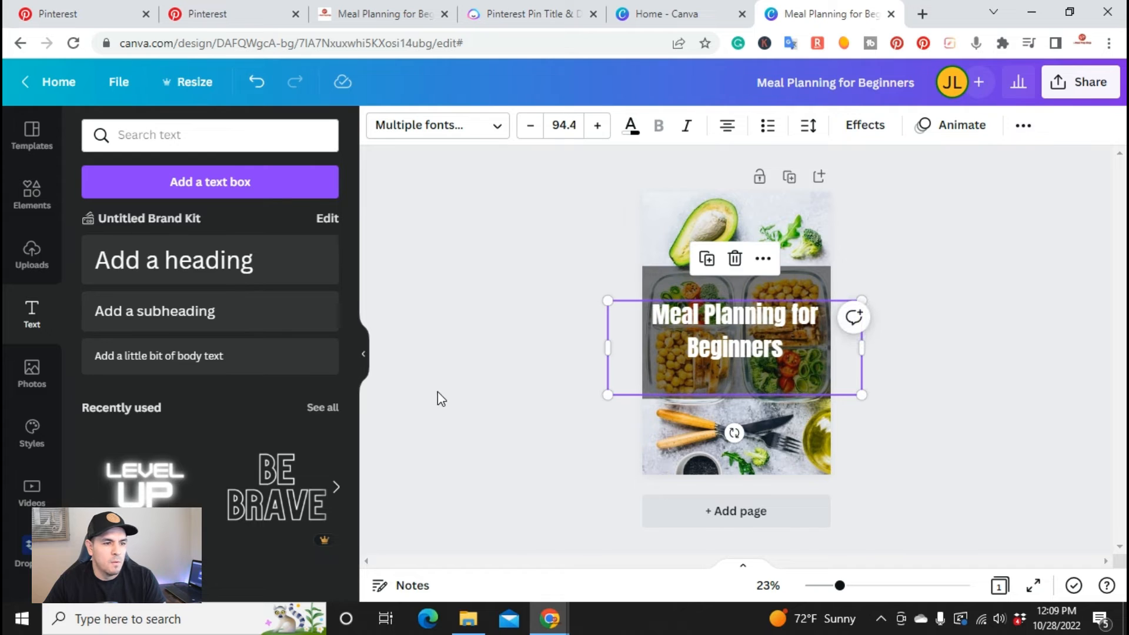
left_click(471, 399)
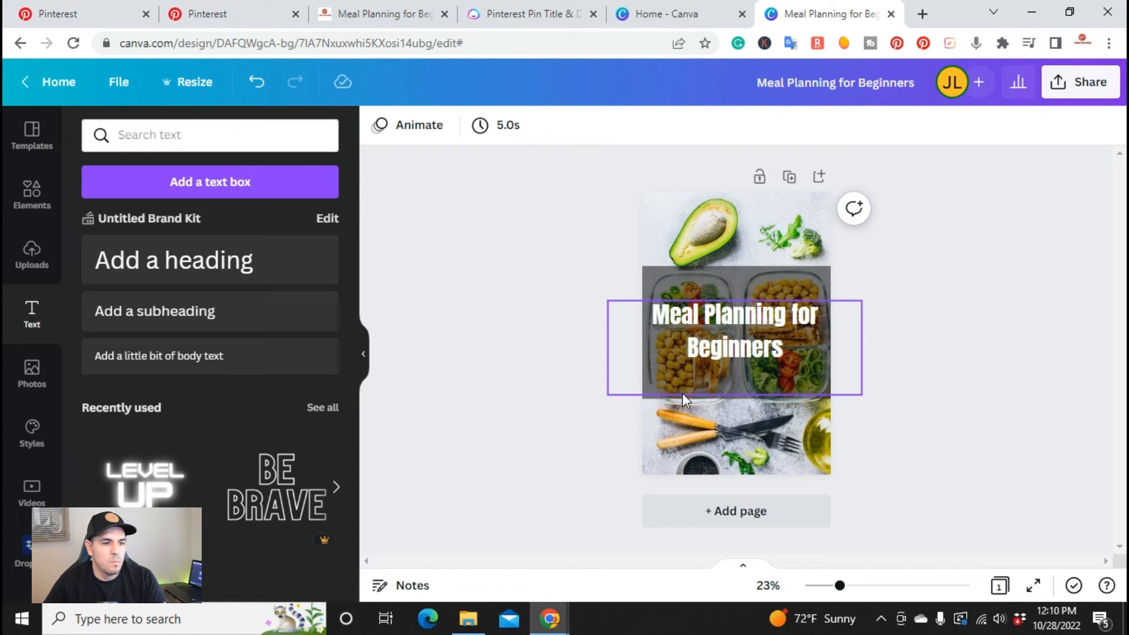
- Reduce the dark rectangle's height from both its upper and lower edges to frame the enlarged title more closely
left_click(741, 269)
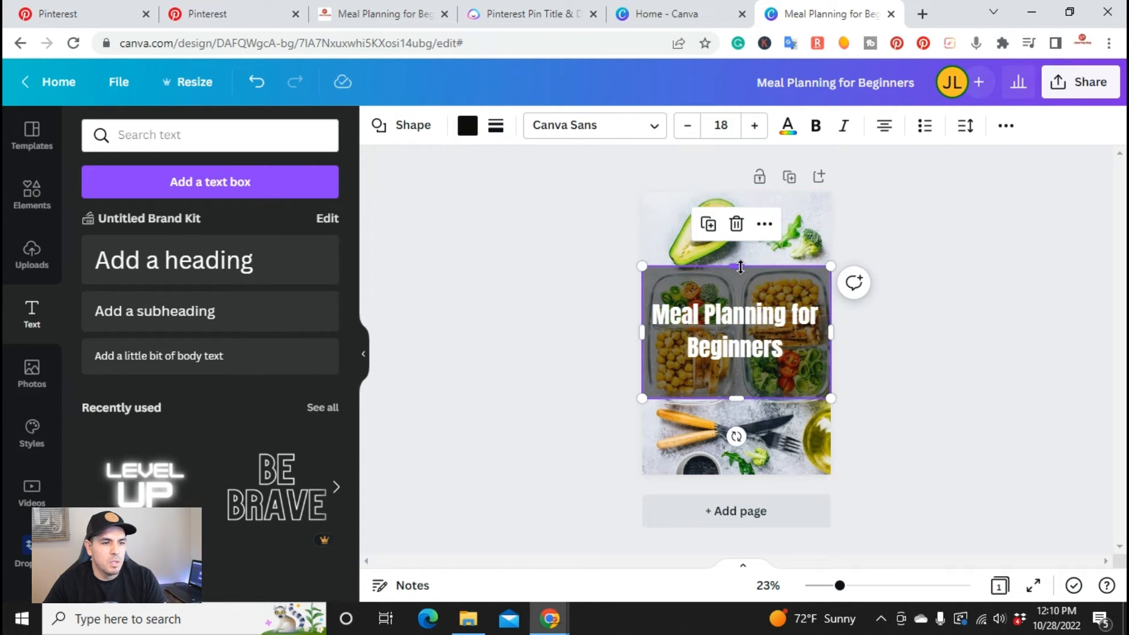
left_click_drag(740, 267, 740, 280)
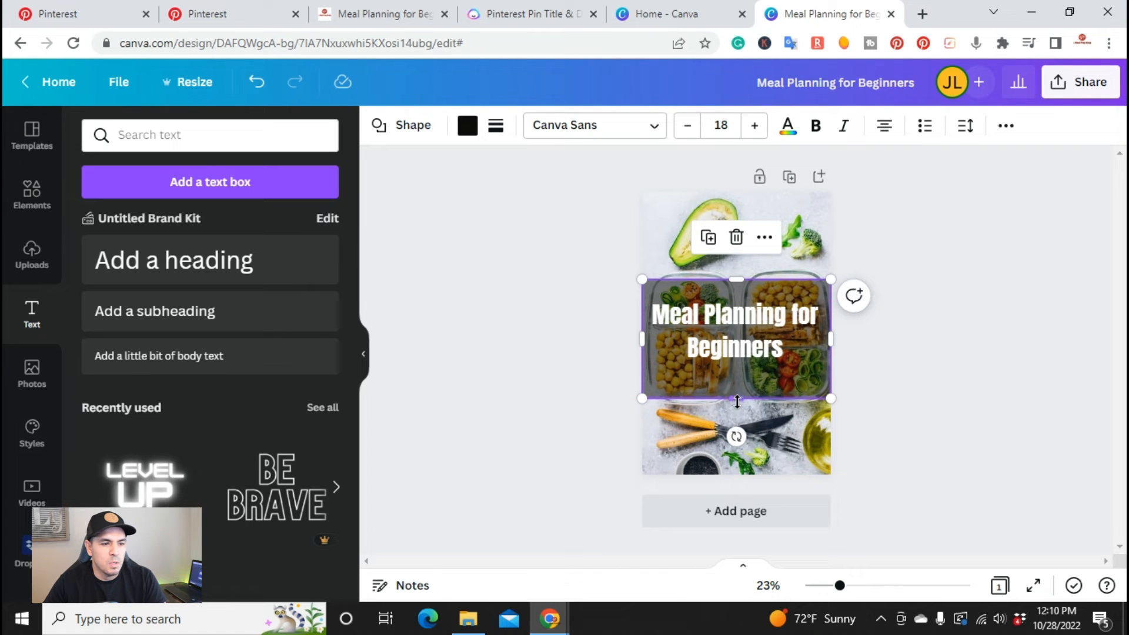
left_click_drag(738, 402, 738, 383)
left_click(614, 393)
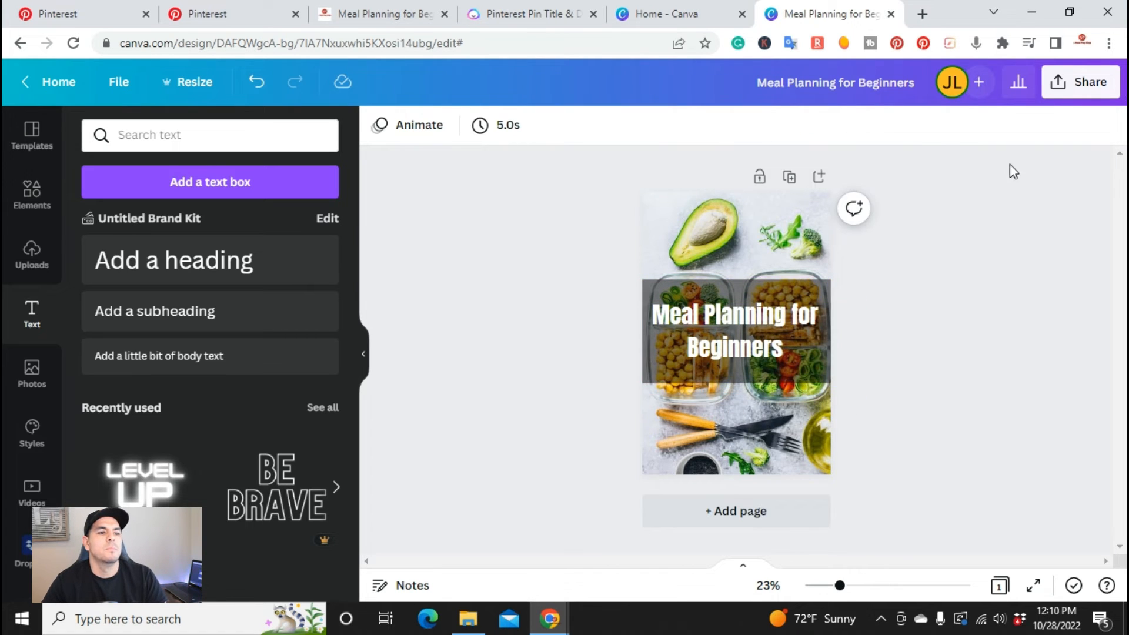
- Download the revised "Meal Planning for Beginners" design as a PNG
left_click(1071, 83)
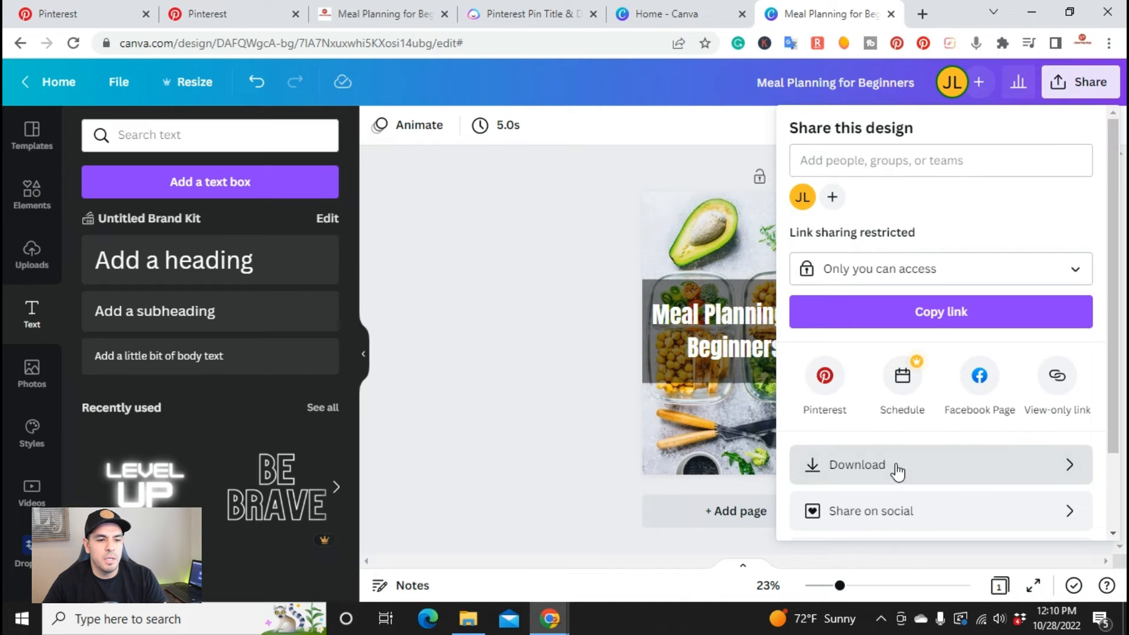
left_click(897, 471)
left_click(929, 427)
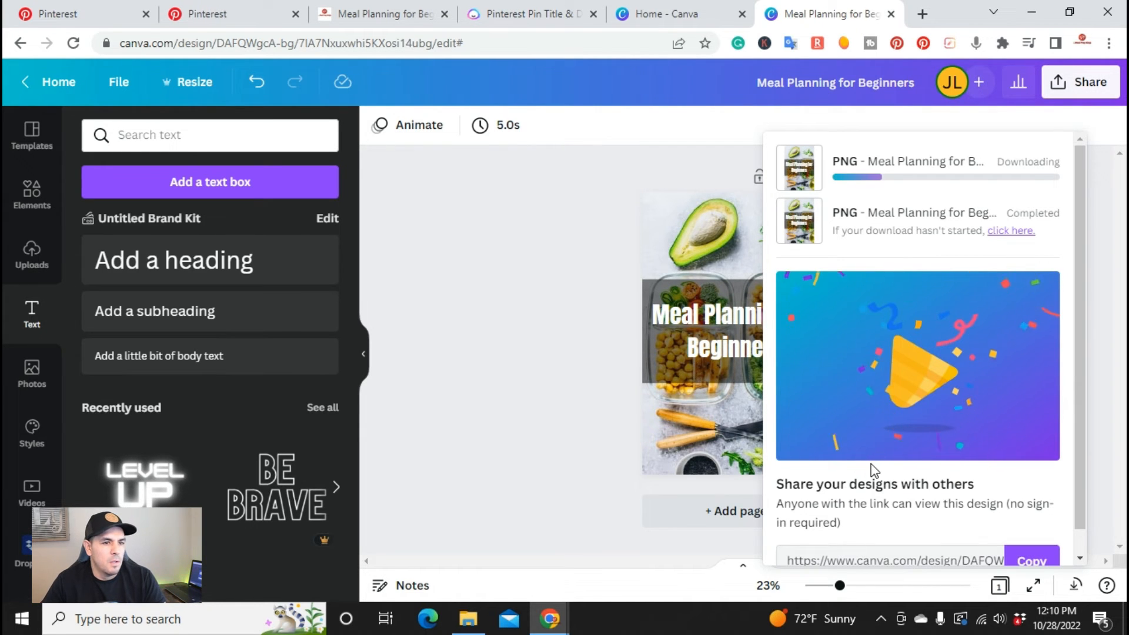
- Switch to Pinterest, dismiss the notice about the published pin and start creating a new pin
left_click(199, 10)
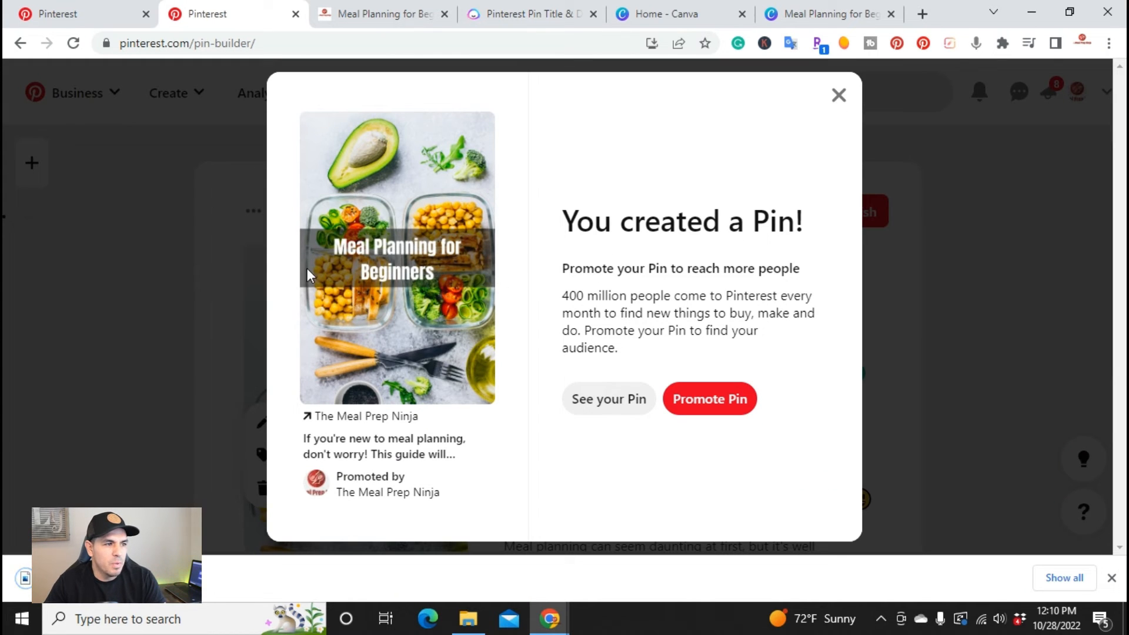
left_click(838, 95)
left_click(391, 10)
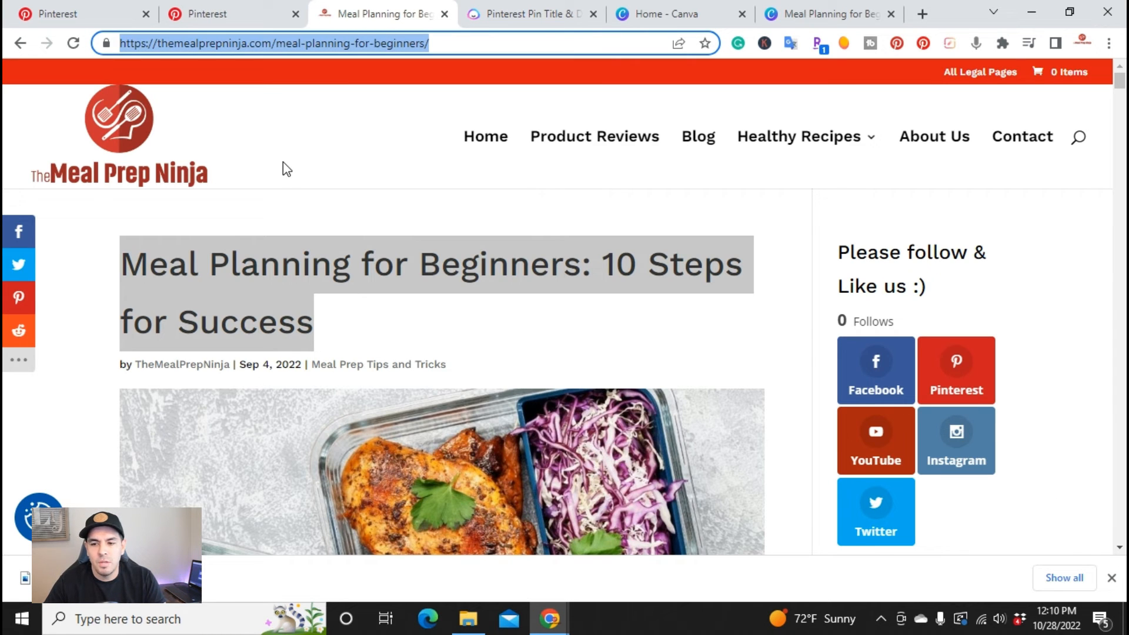
left_click(236, 16)
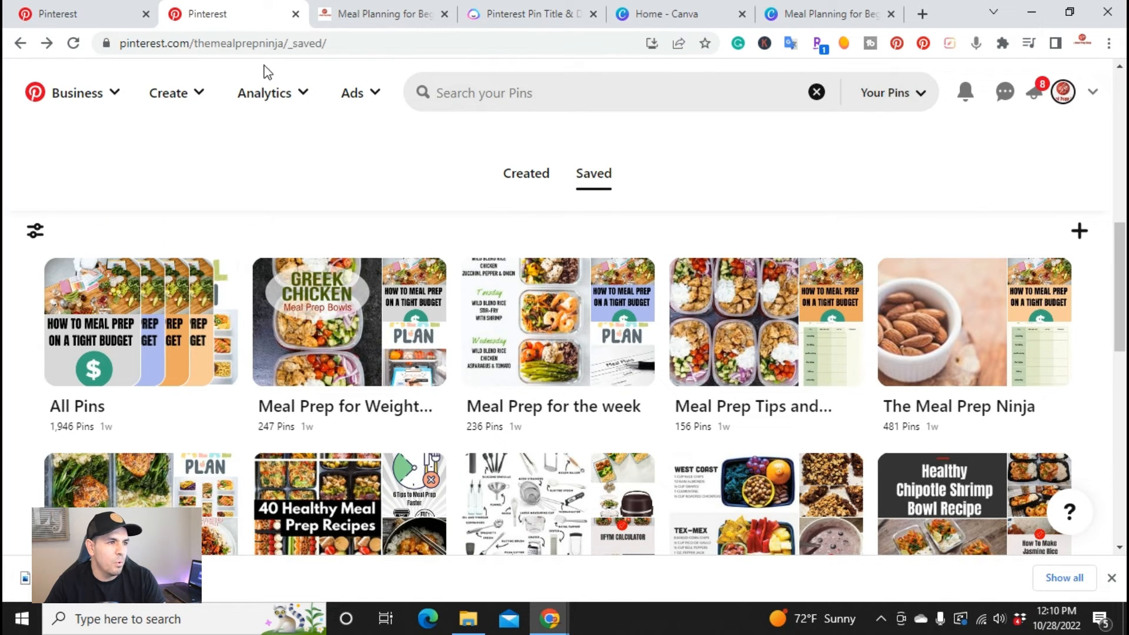
left_click(170, 106)
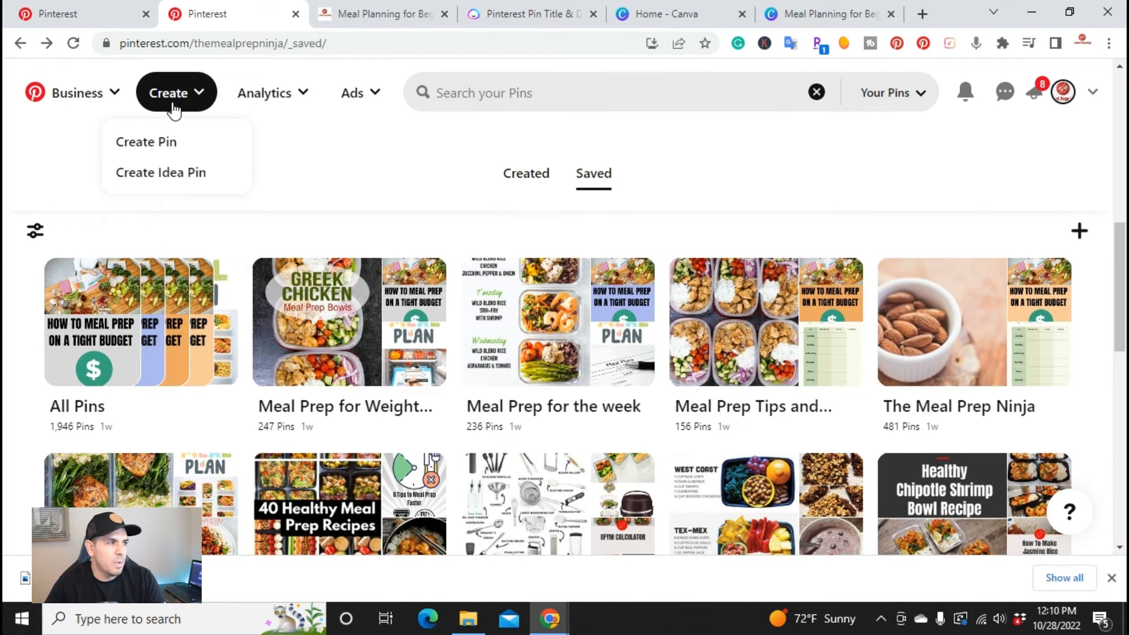
left_click(156, 143)
- Upload the image "Meal Planning for Beginners (1)" from the Downloads folder to the new pin
left_click(350, 354)
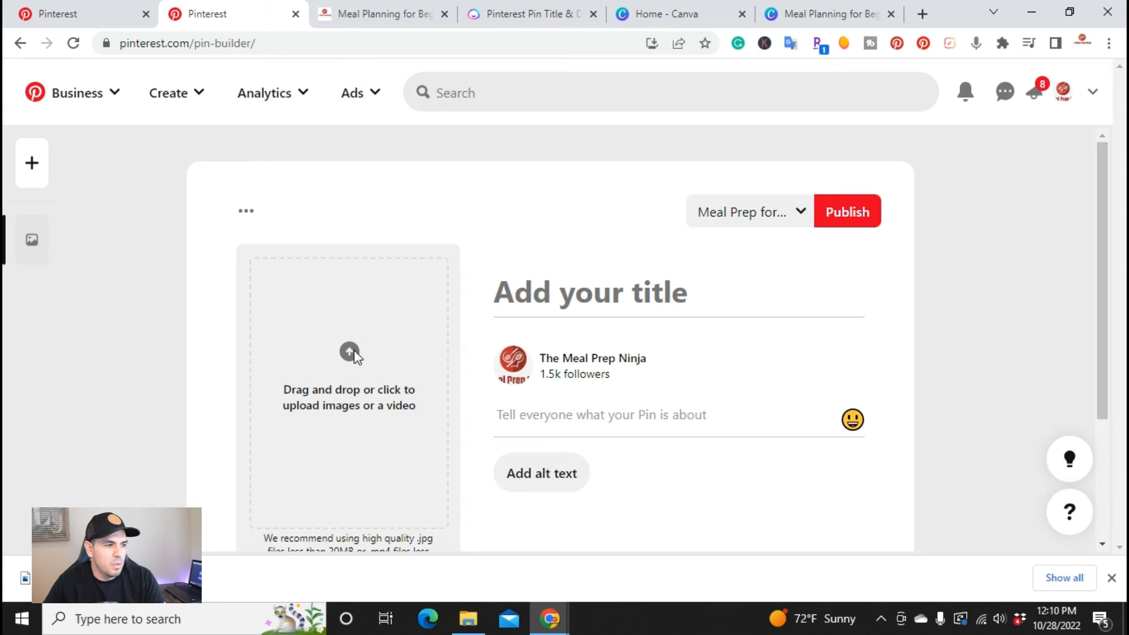
left_click(292, 144)
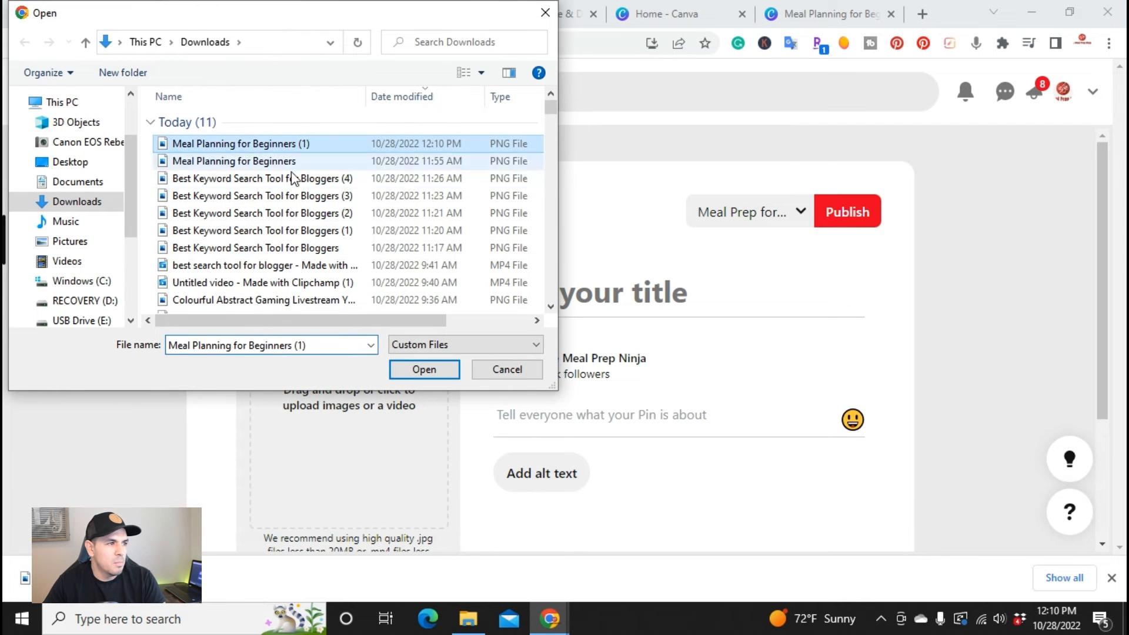
left_click(300, 230)
left_click(304, 146)
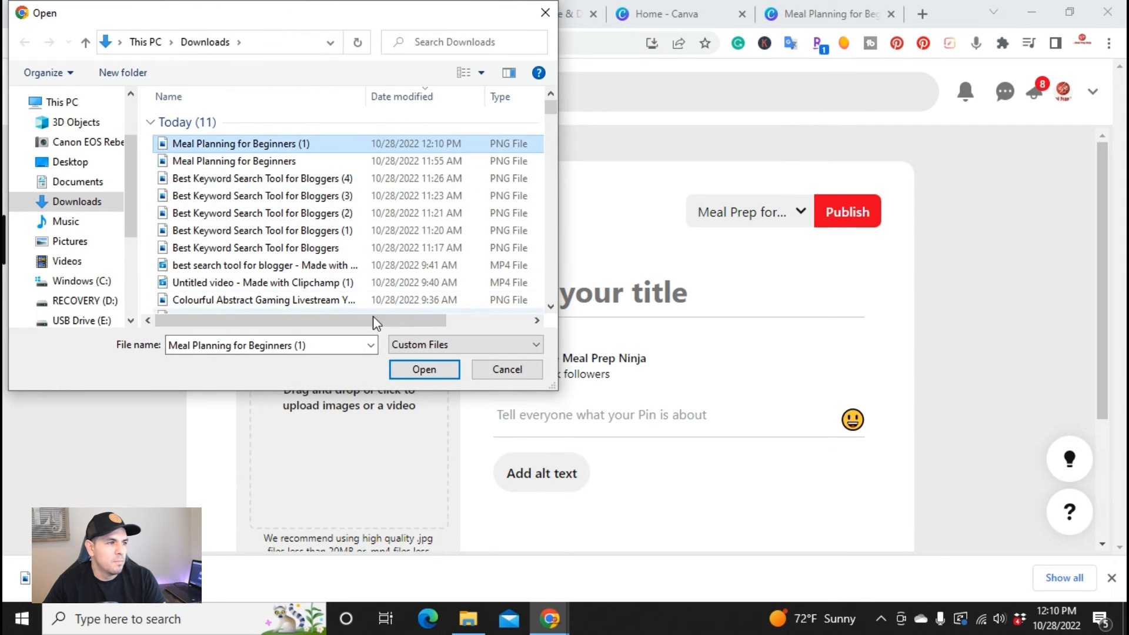
left_click(406, 368)
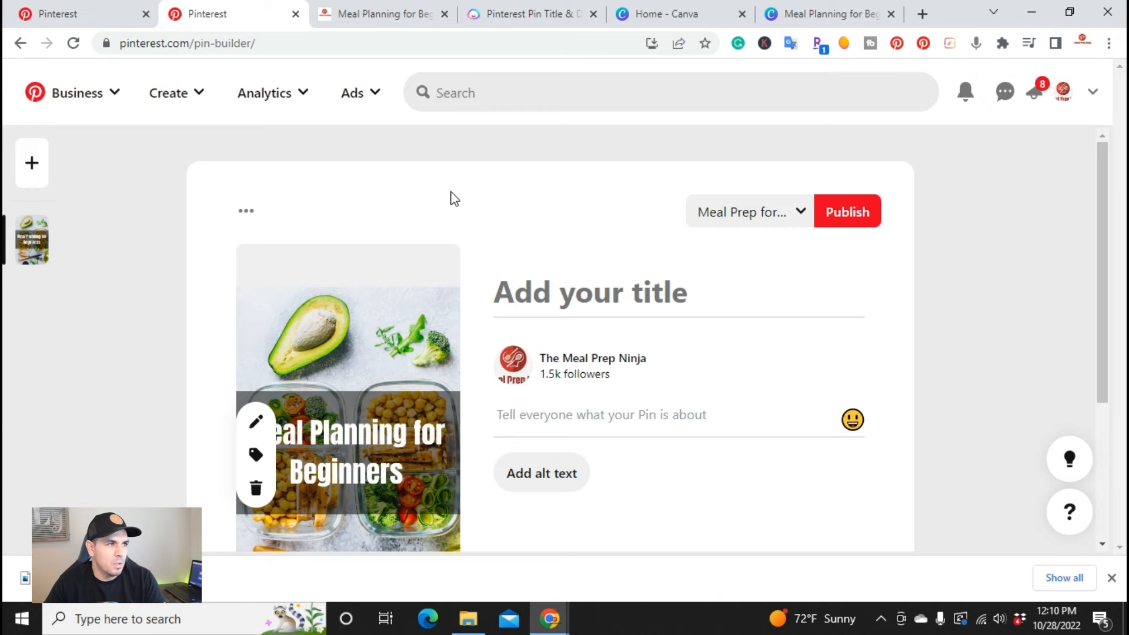
- Switch to Jasper, close the opened output and open the second generated pin title and description
left_click(525, 21)
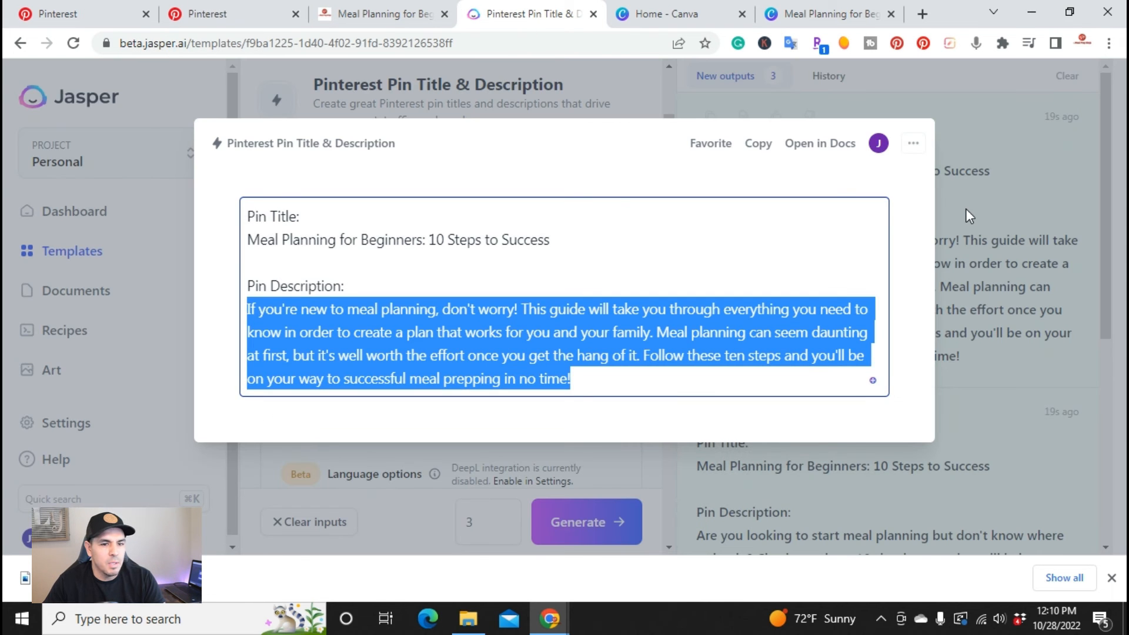
left_click(1004, 291)
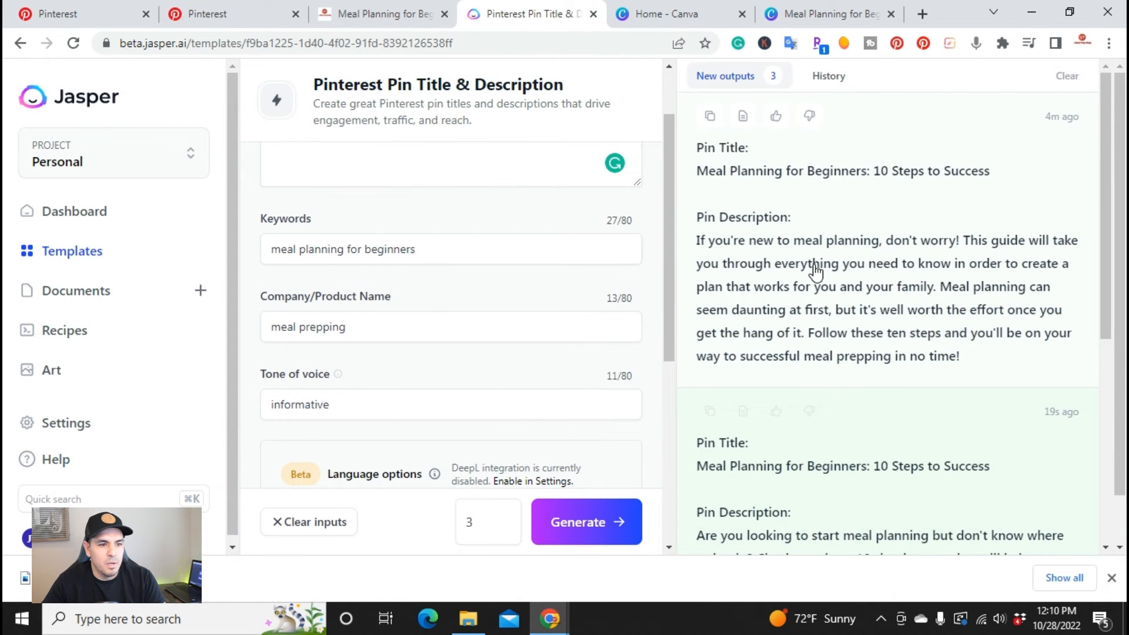
scroll(816, 271, "down", 2)
scroll(812, 300, "down", 1)
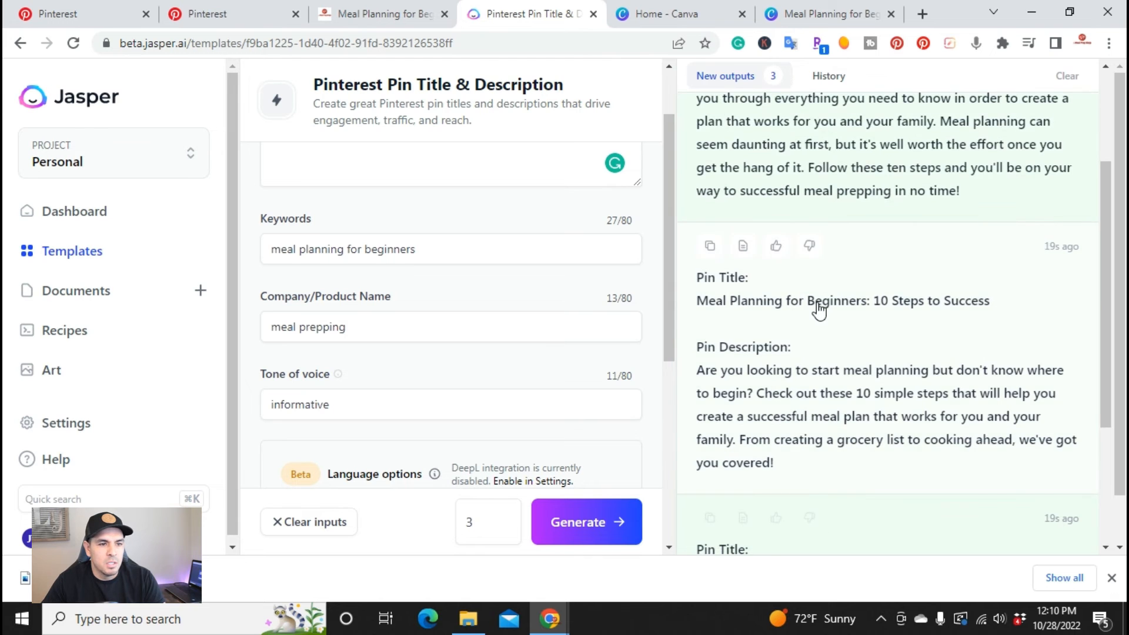
left_click(819, 309)
- Copy the title "Meal Planning for Beginners: 10 Steps to Success" from Jasper and paste it as the new Pinterest pin's title
triple_click(387, 246)
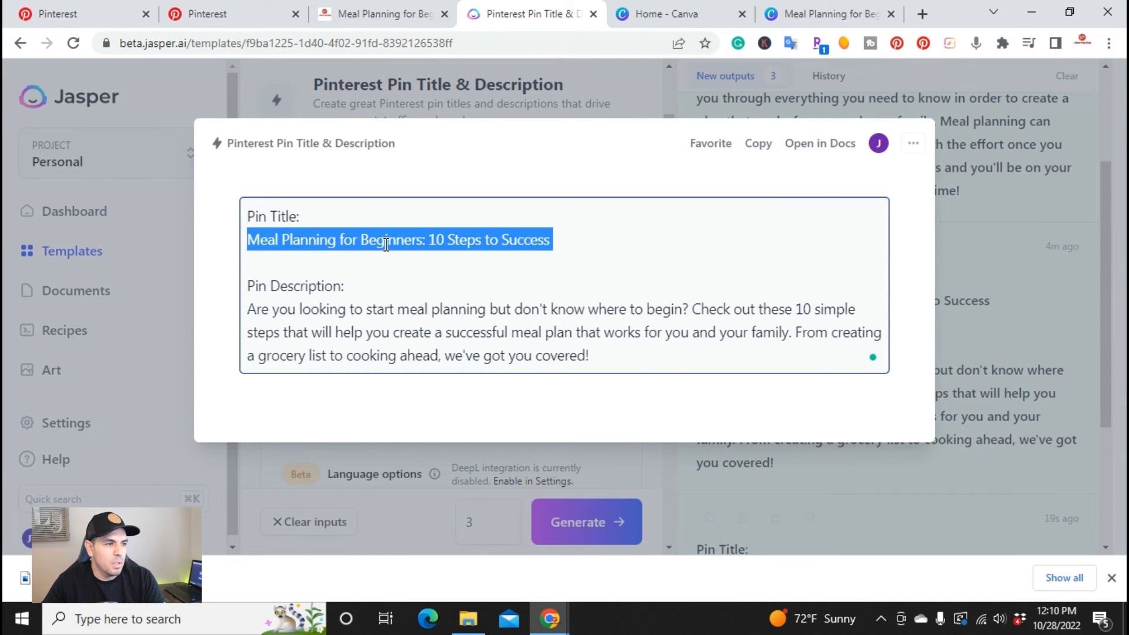
right_click(387, 246)
left_click(427, 306)
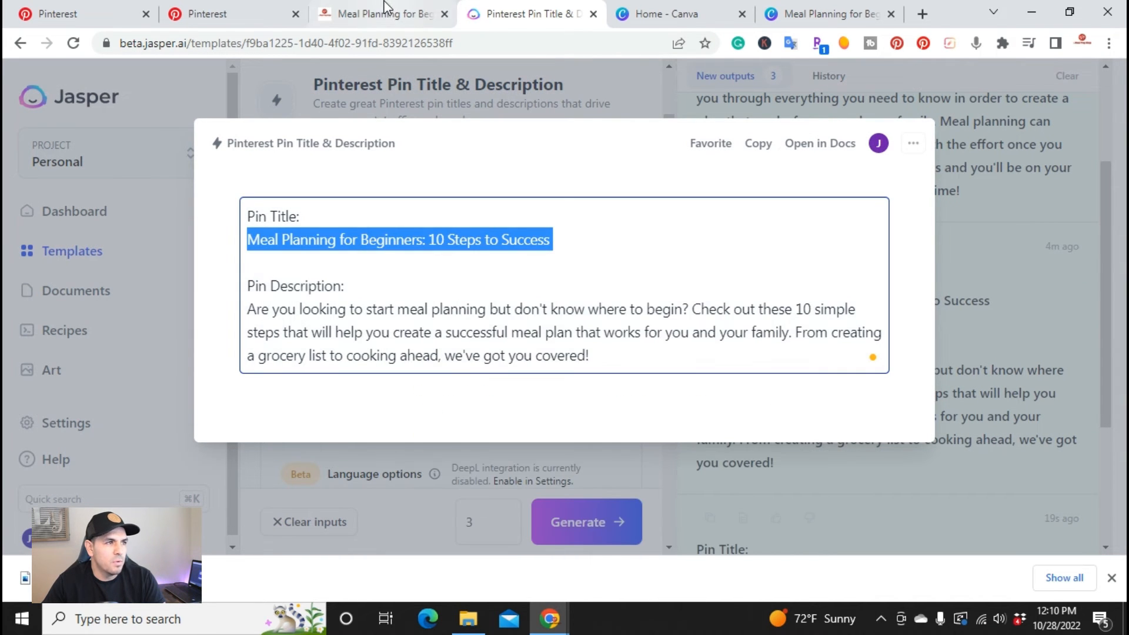
left_click(339, 7)
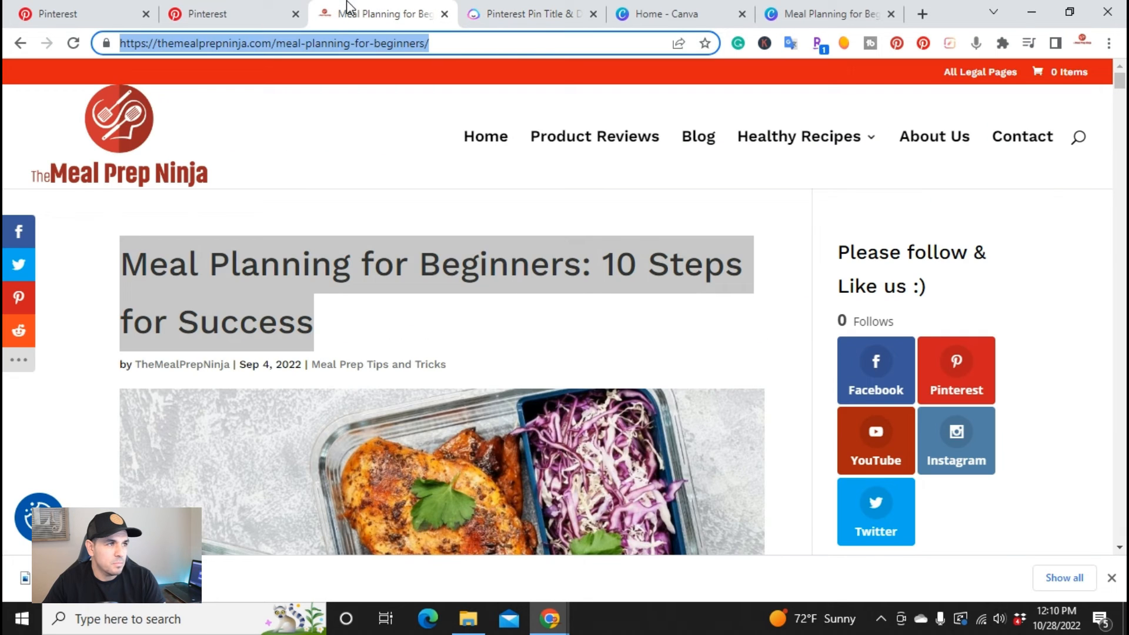
left_click(240, 5)
right_click(568, 297)
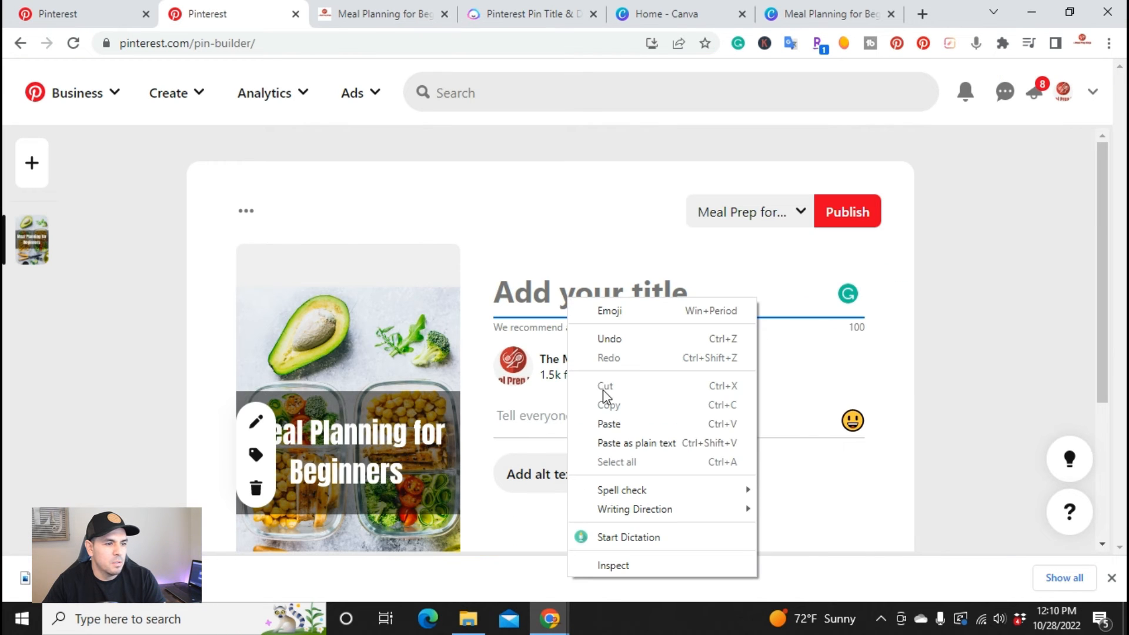
left_click(605, 423)
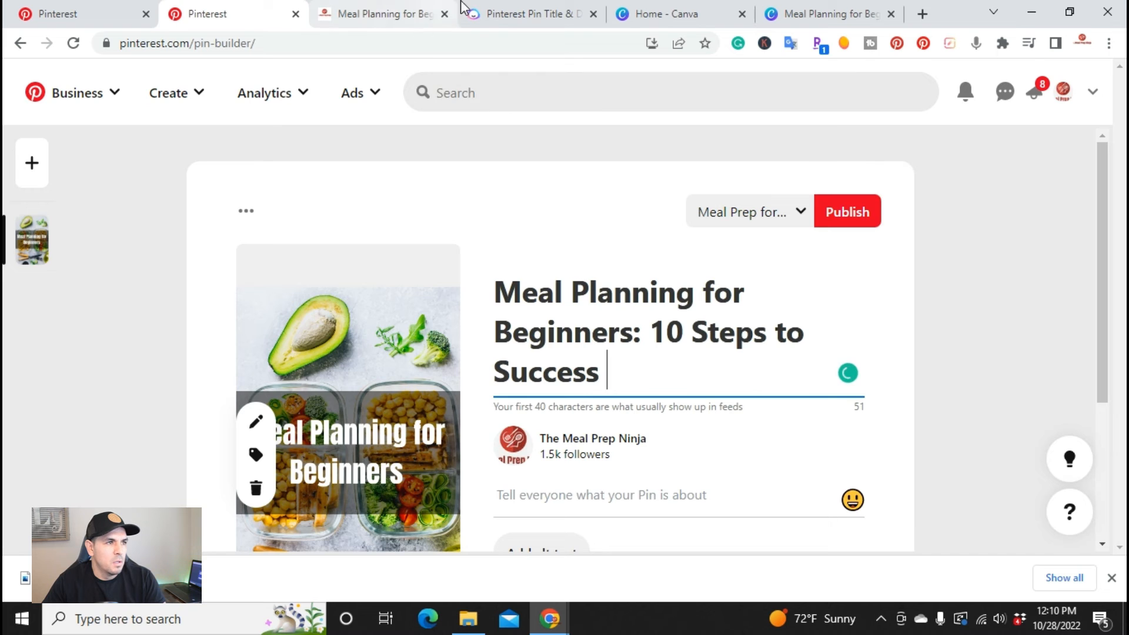
- Copy the pin description about 10 simple meal planning steps from Jasper and paste it into the new Pinterest pin's description
left_click(524, 13)
left_click_drag(600, 355, 247, 312)
right_click(268, 317)
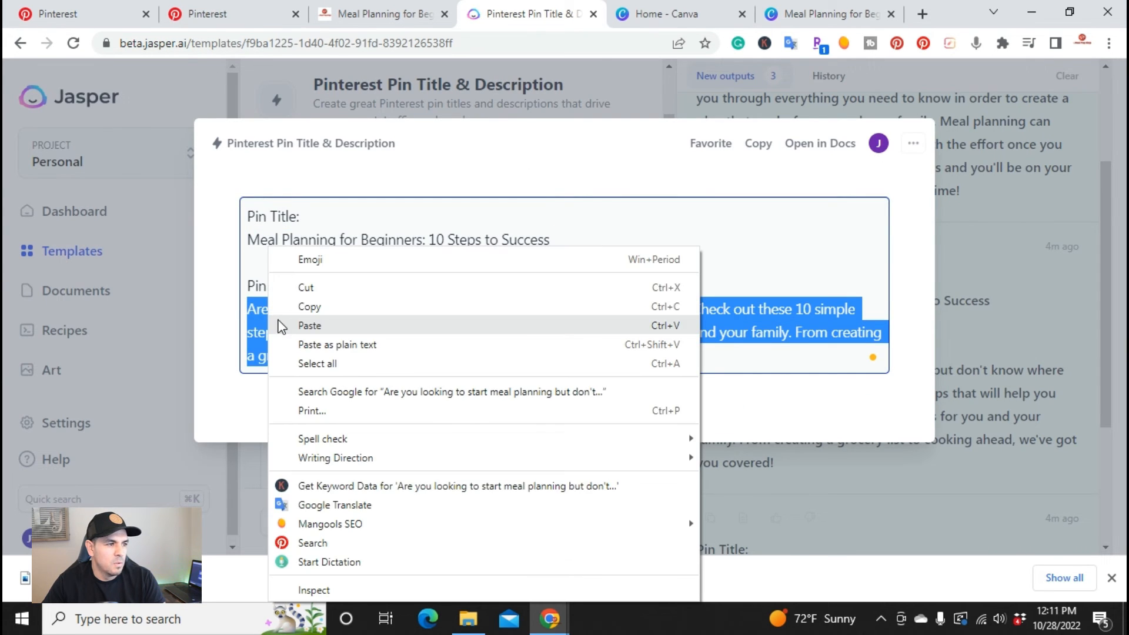
left_click(287, 304)
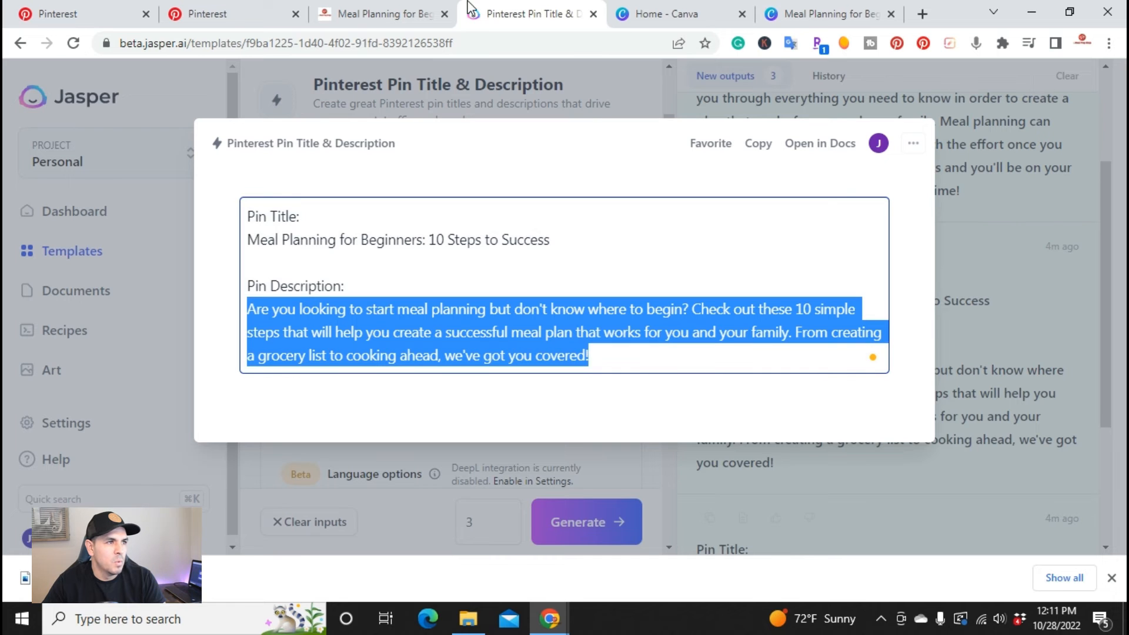
left_click(219, 13)
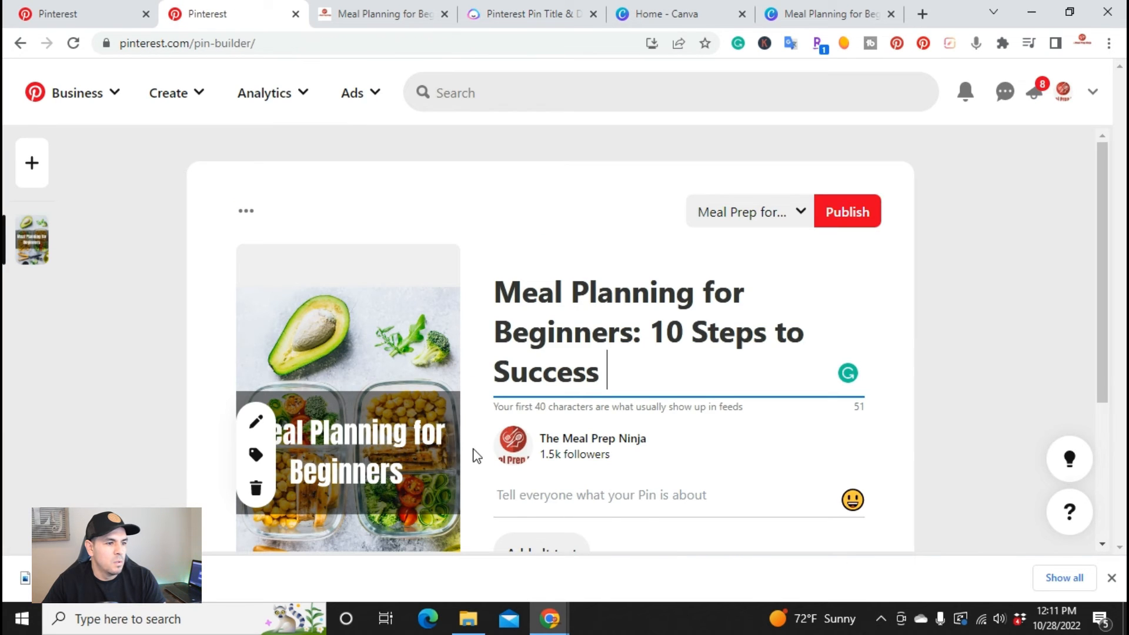
right_click(525, 504)
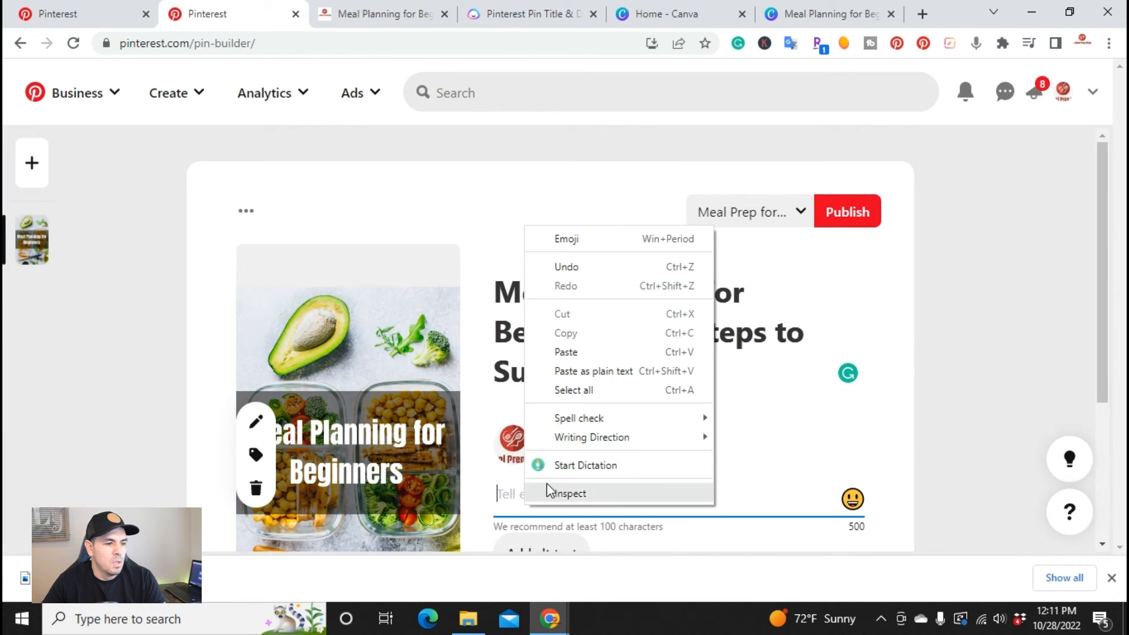
left_click(566, 352)
left_click(391, 8)
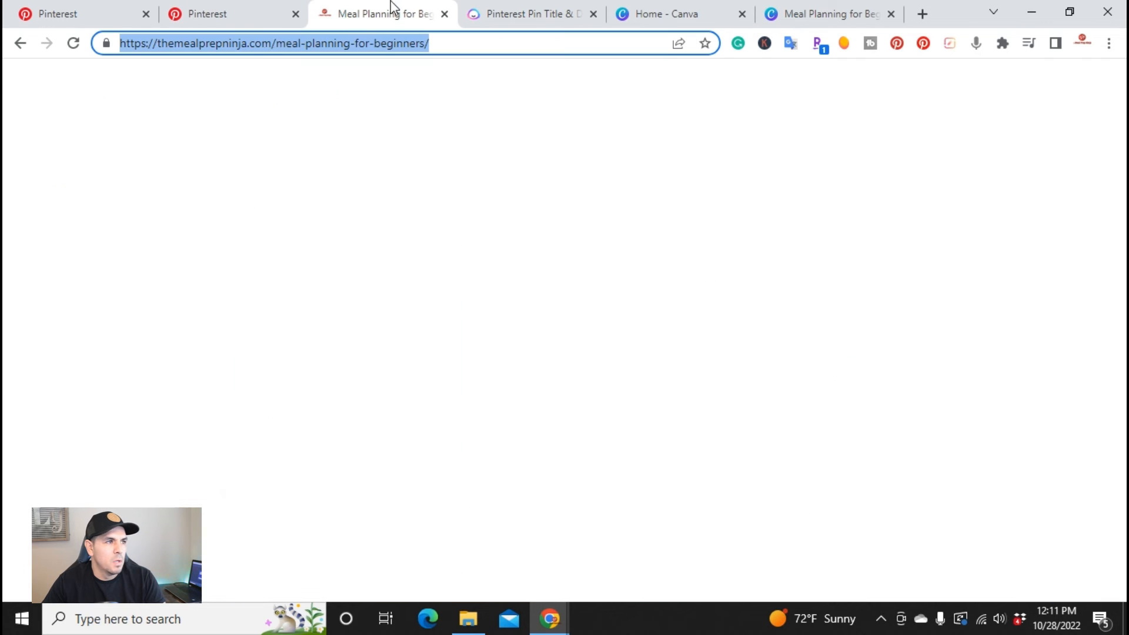
right_click(274, 39)
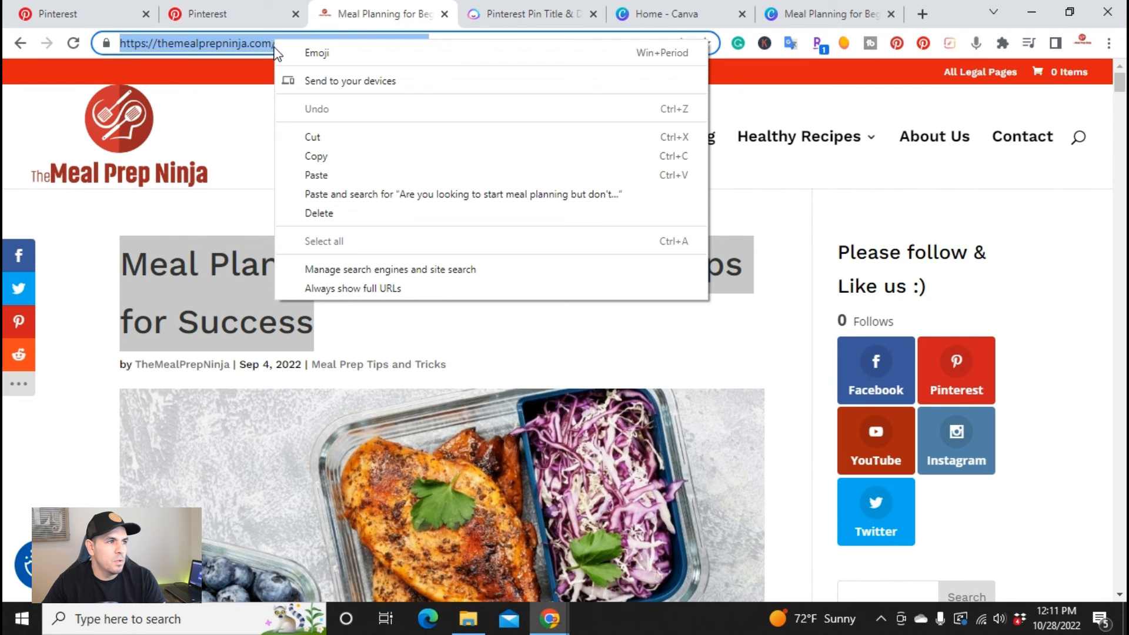
left_click(312, 157)
left_click(263, 17)
scroll(478, 315, "down", 3)
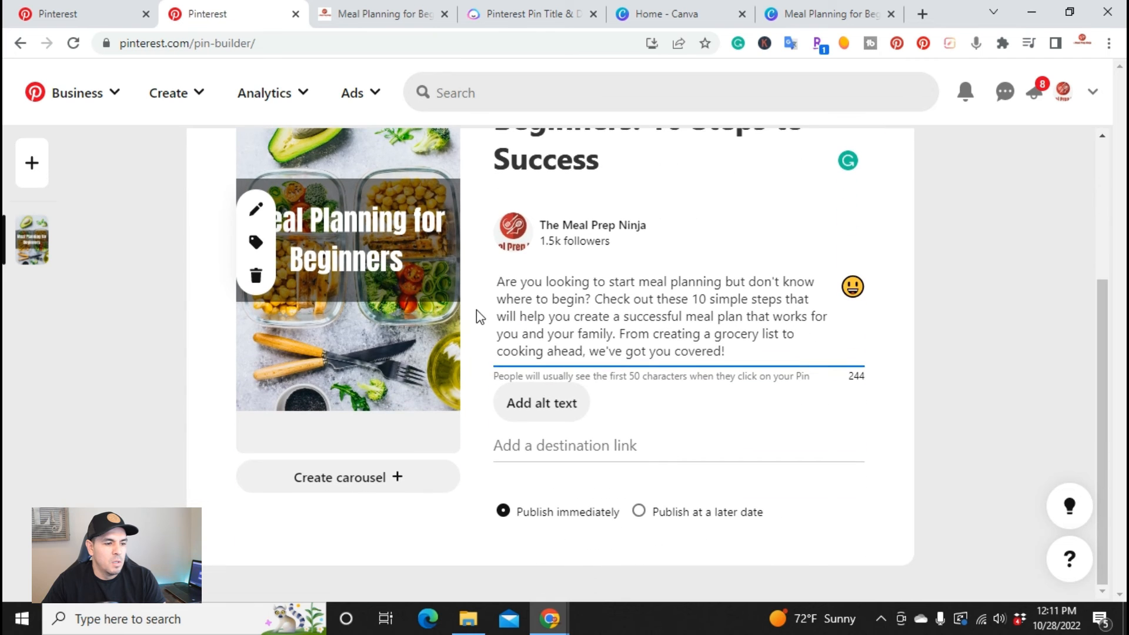
left_click(537, 449)
right_click(537, 449)
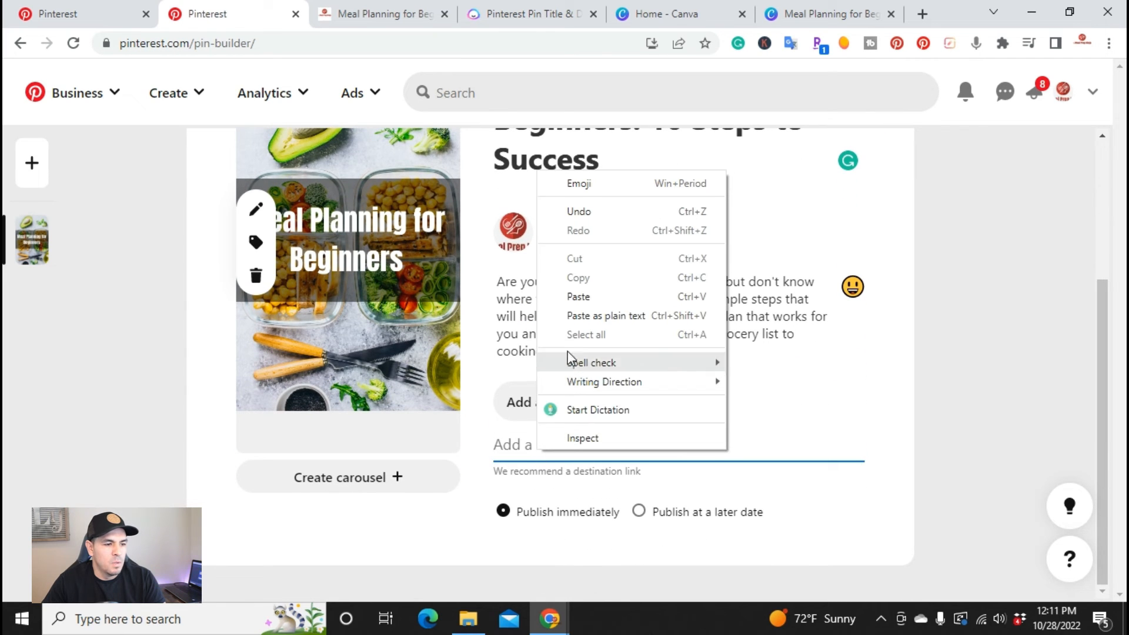
left_click(577, 296)
- Publish the pin to the "Meal Prep Tips and..." board and dismiss the notice about the created pin
scroll(776, 178, "up", 3)
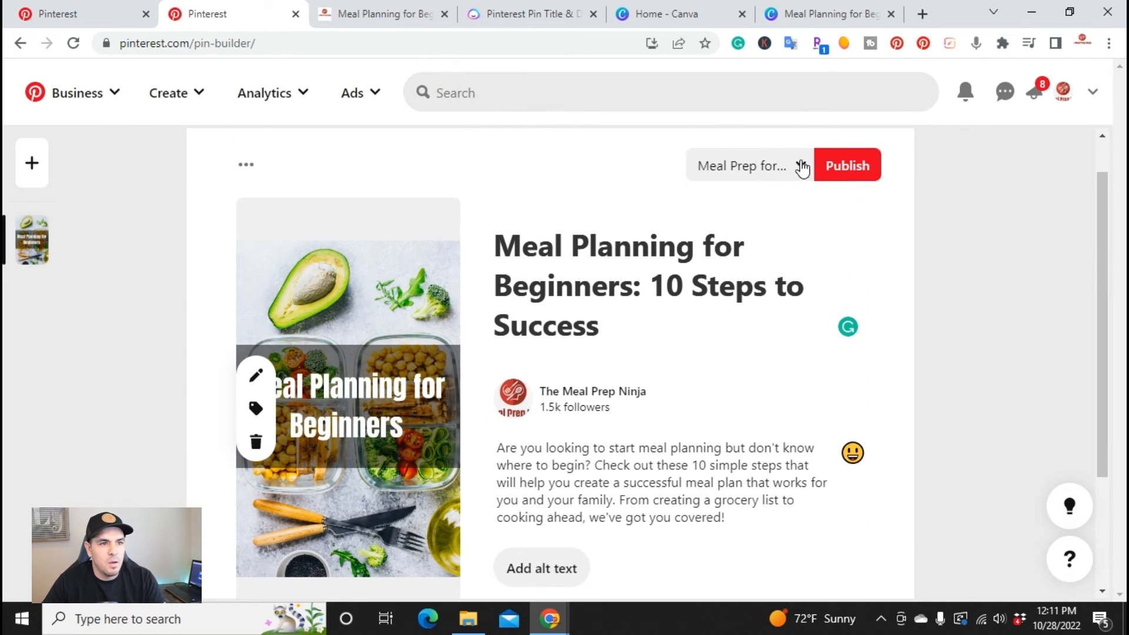
left_click(800, 167)
scroll(821, 275, "down", 1)
scroll(821, 272, "down", 1)
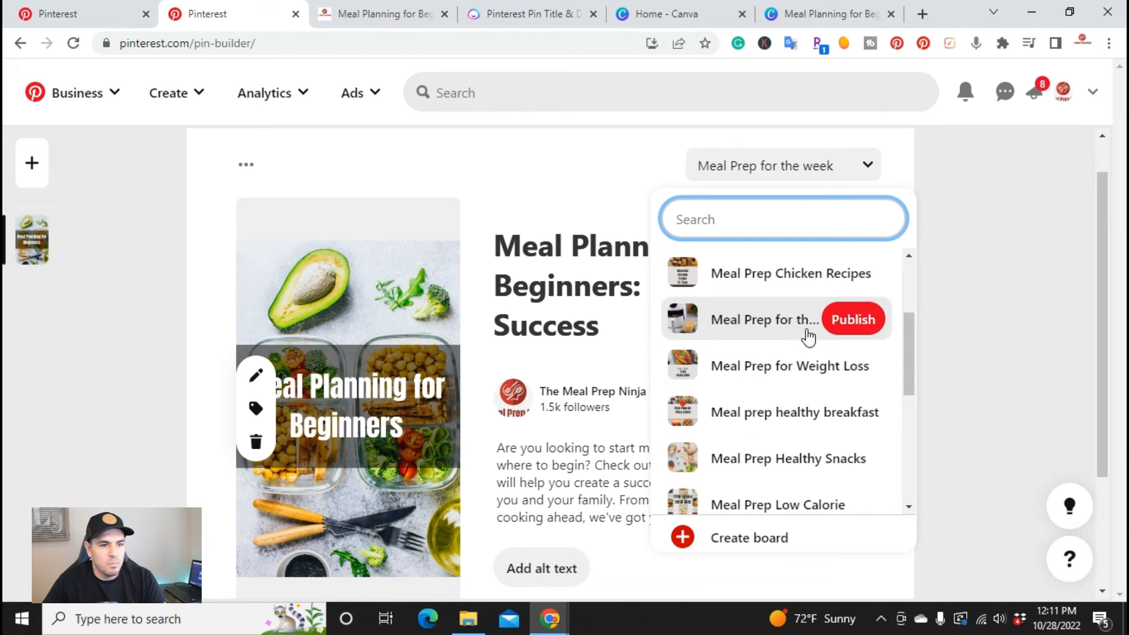
scroll(827, 352, "down", 2)
scroll(827, 352, "down", 1)
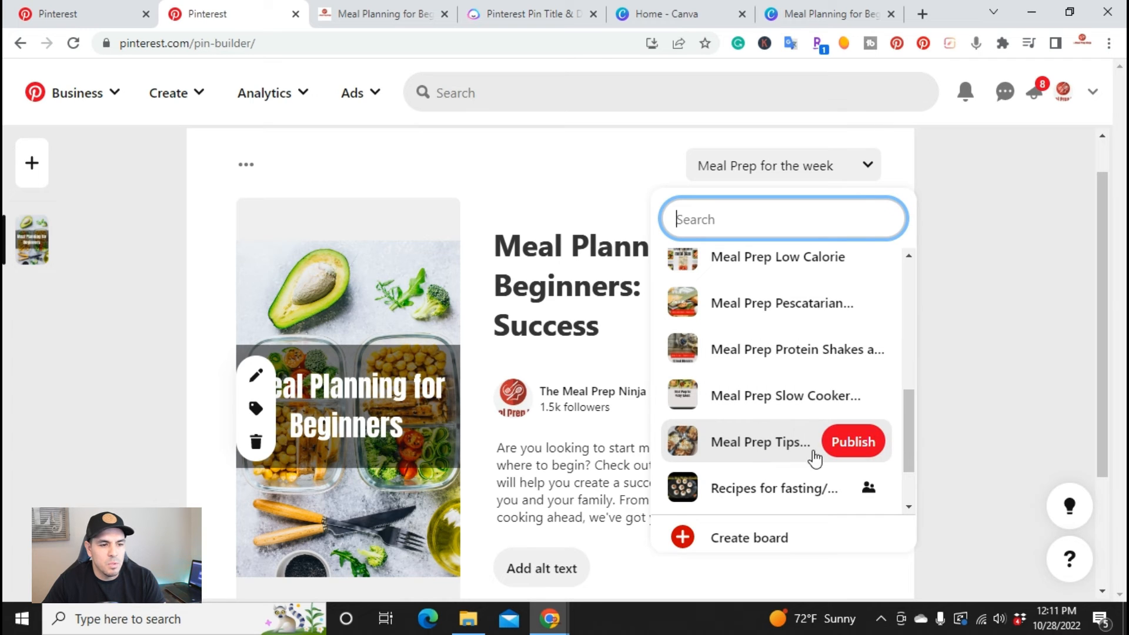
left_click(850, 447)
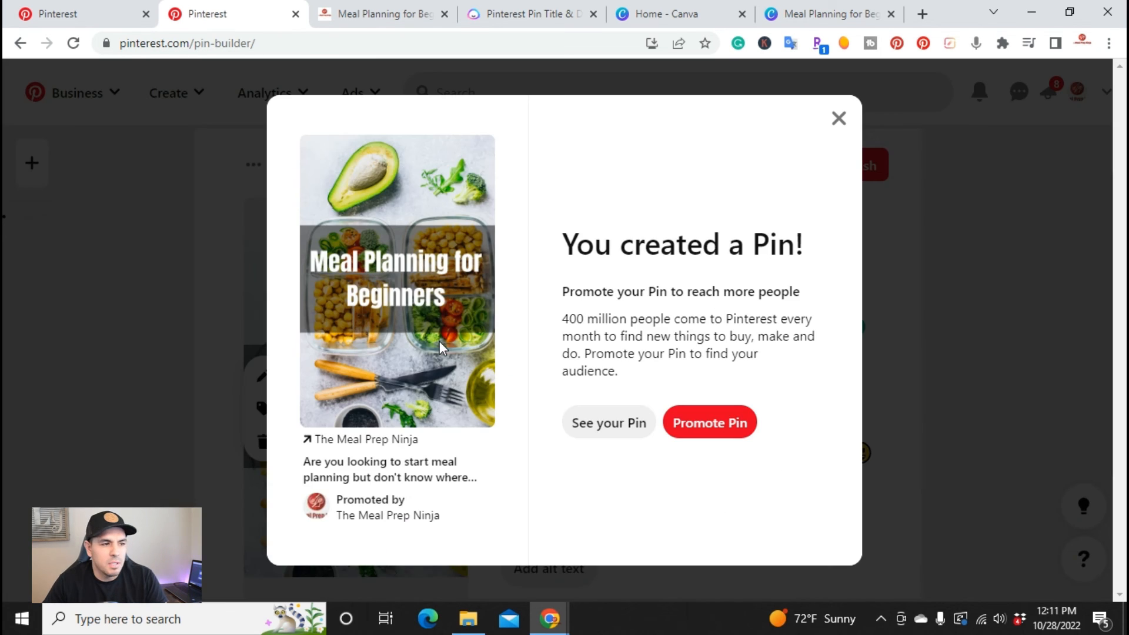
left_click(839, 119)
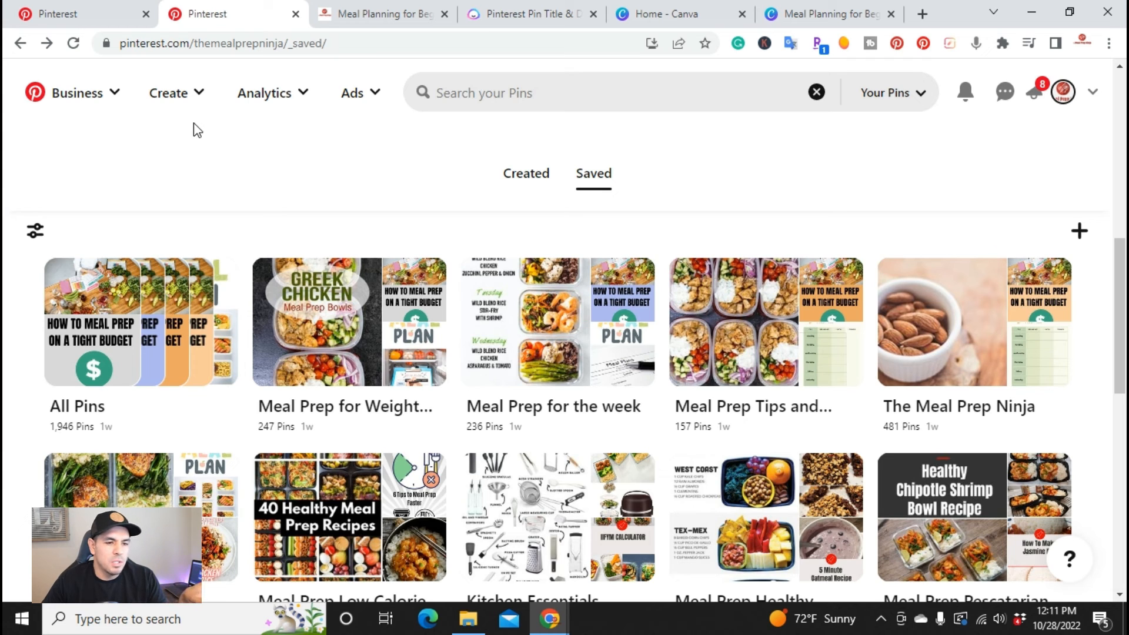
- Switch to the Pinterest analytics overview to examine the account's performance
left_click(75, 22)
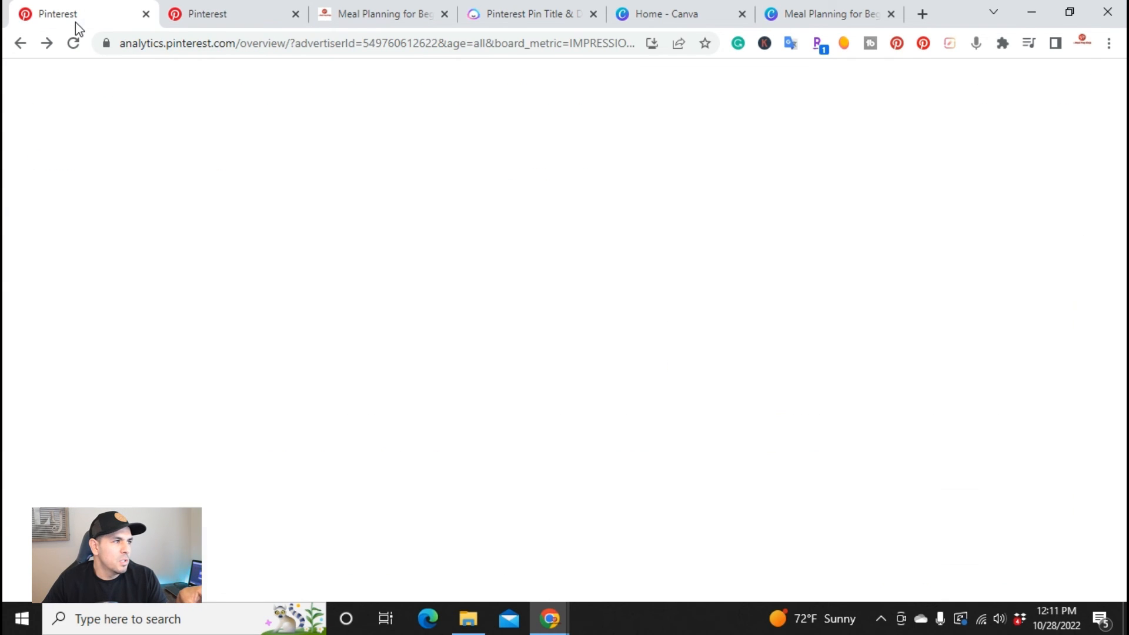